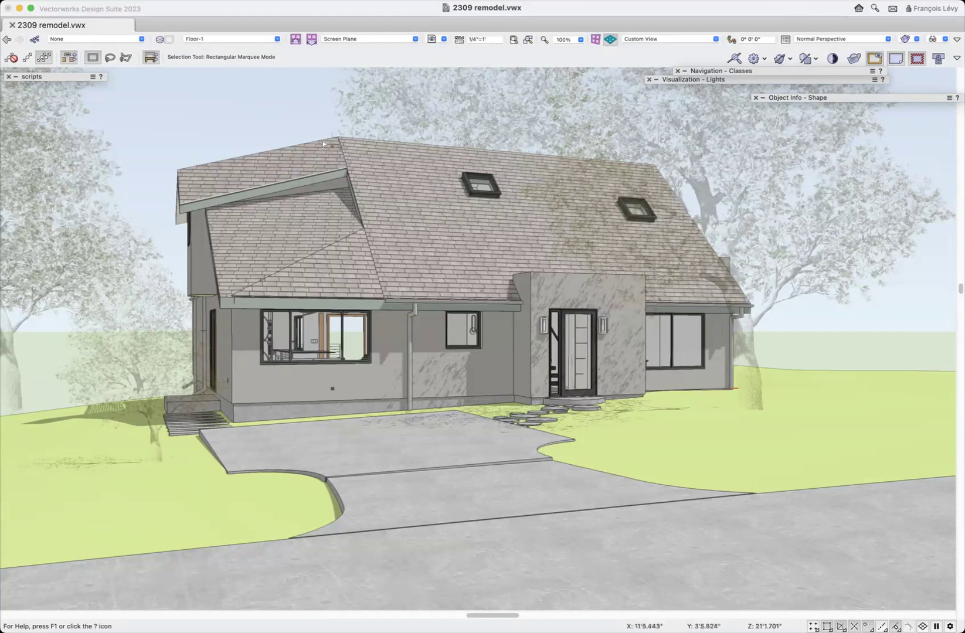
Step: Orbit around the remodeled house with the Flyover tool to view its front and side facades
{"action": "key", "text": "shift+c"}
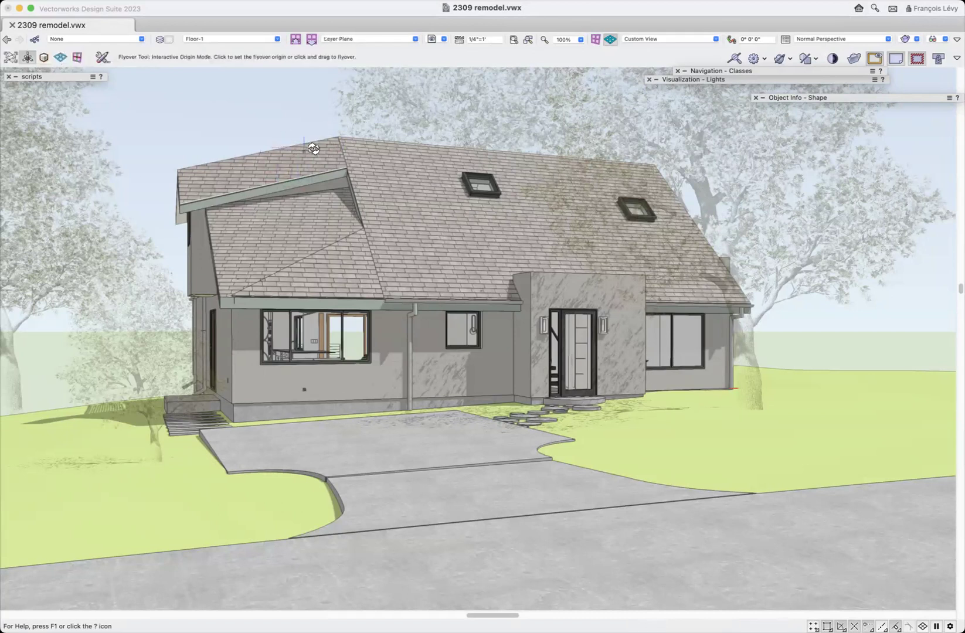
{"action": "left_click_drag", "start_coordinate": [306, 163], "coordinate": [668, 243]}
{"action": "left_click_drag", "start_coordinate": [349, 263], "coordinate": [648, 422]}
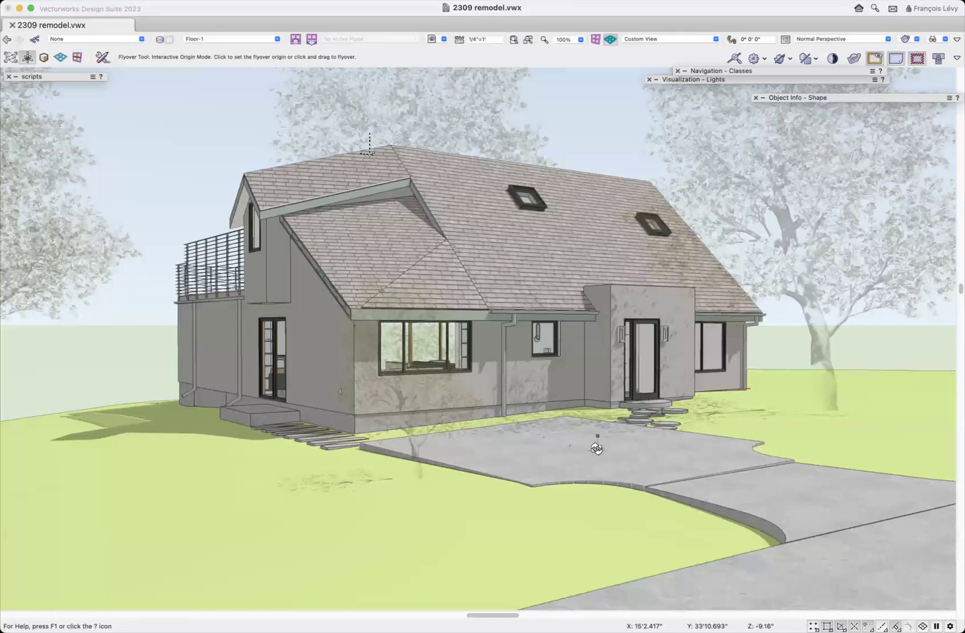
{"action": "left_click_drag", "start_coordinate": [276, 351], "coordinate": [348, 150]}
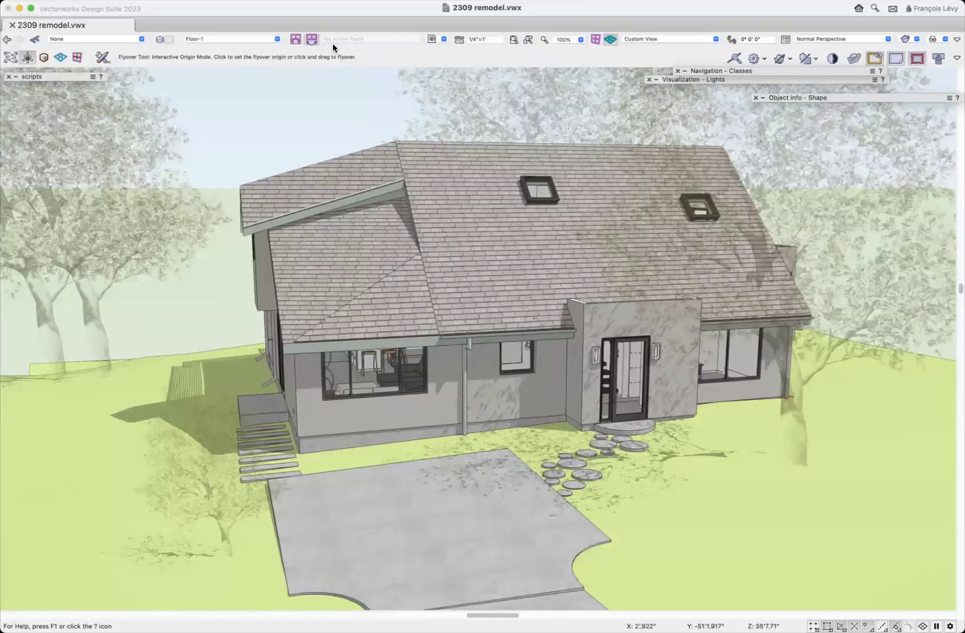
Step: Restore the saved view "02 demo model" and orbit around the existing house to inspect it from above
{"action": "left_click", "coordinate": [434, 39]}
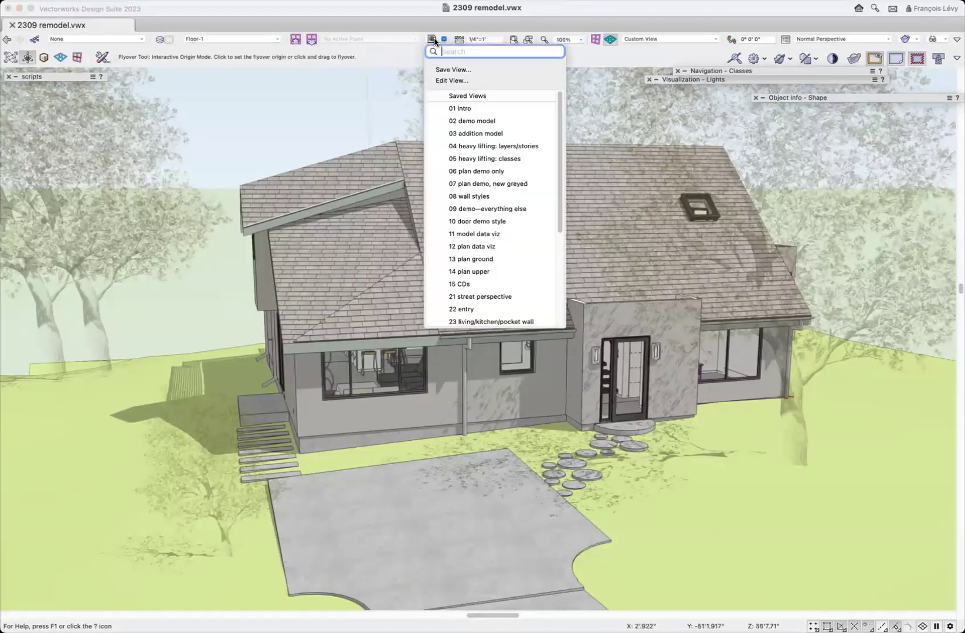
{"action": "left_click", "coordinate": [469, 122]}
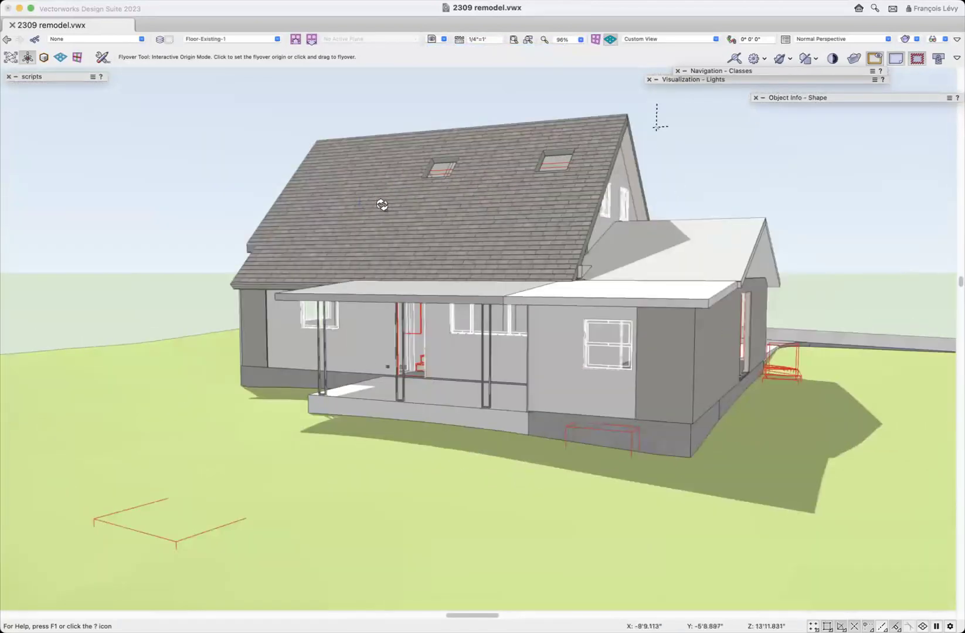
{"action": "left_click_drag", "start_coordinate": [317, 194], "coordinate": [155, 248]}
{"action": "left_click_drag", "start_coordinate": [455, 242], "coordinate": [473, 121]}
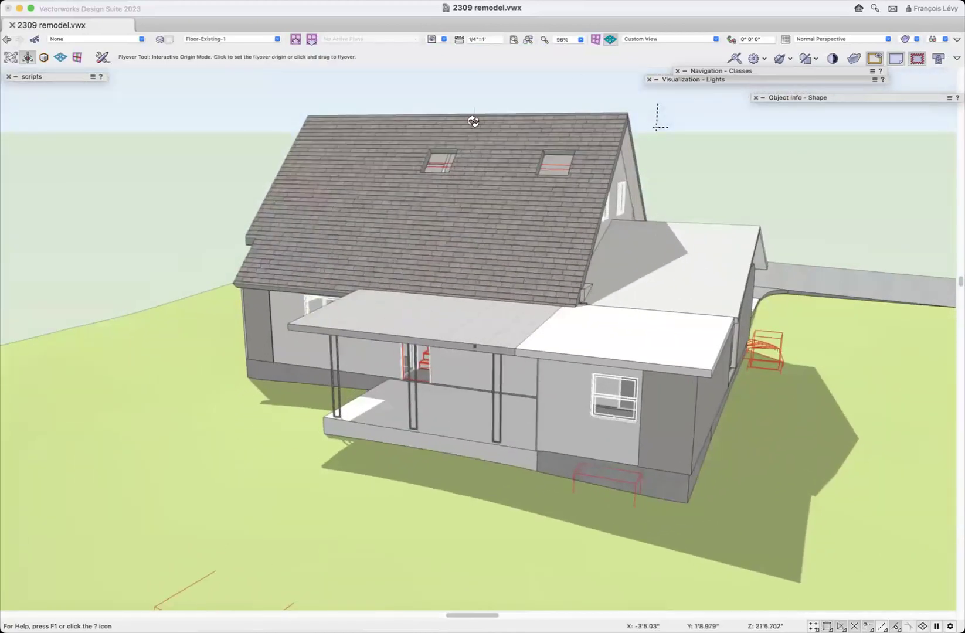
Step: Restore the saved view "03 addition model" and orbit with the Flyover tool to inspect the additions around the pool and deck
{"action": "left_click", "coordinate": [441, 39]}
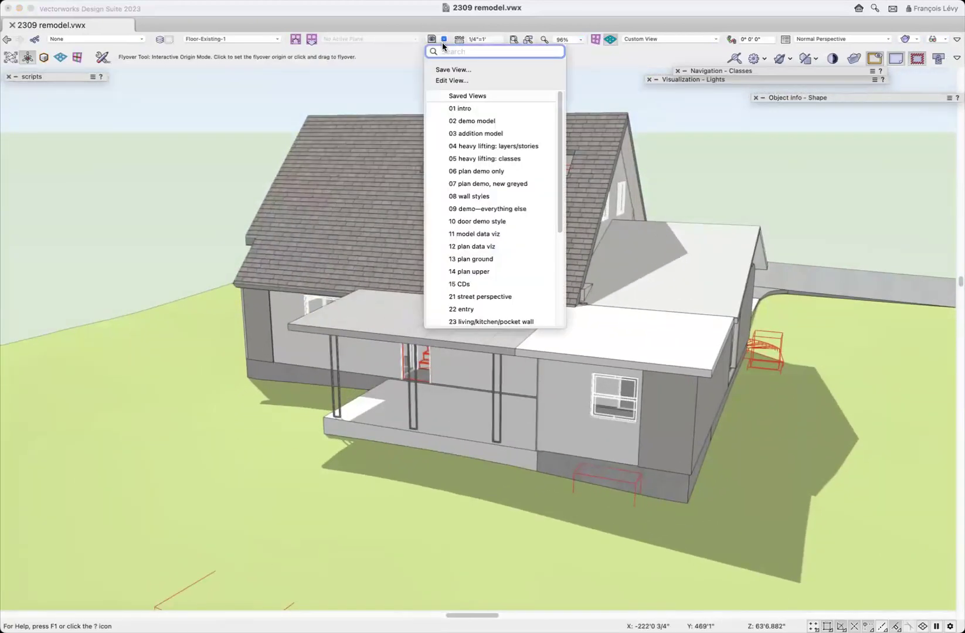
{"action": "left_click", "coordinate": [484, 146]}
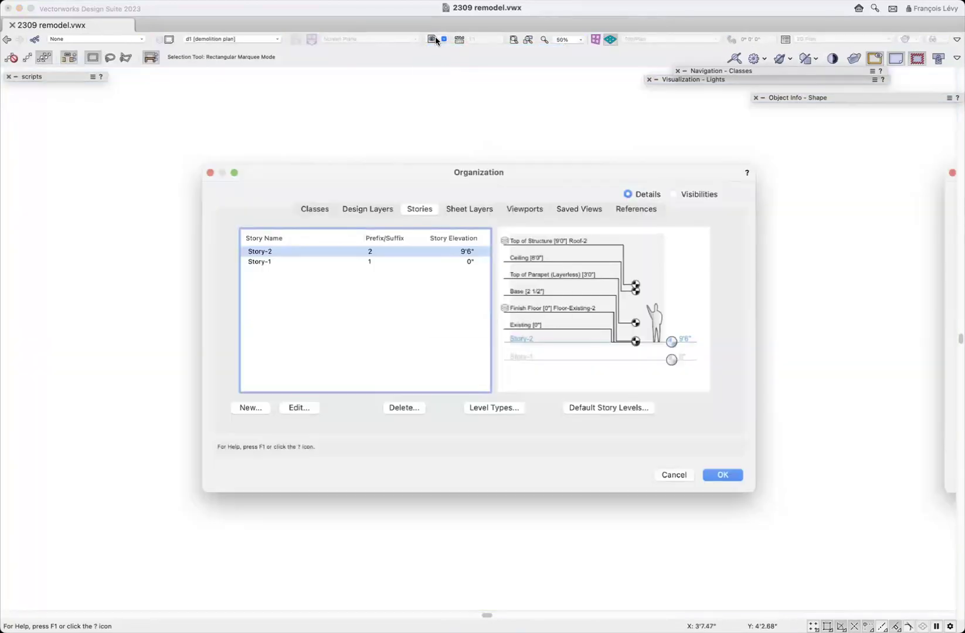
{"action": "left_click", "coordinate": [434, 37]}
{"action": "left_click", "coordinate": [475, 130]}
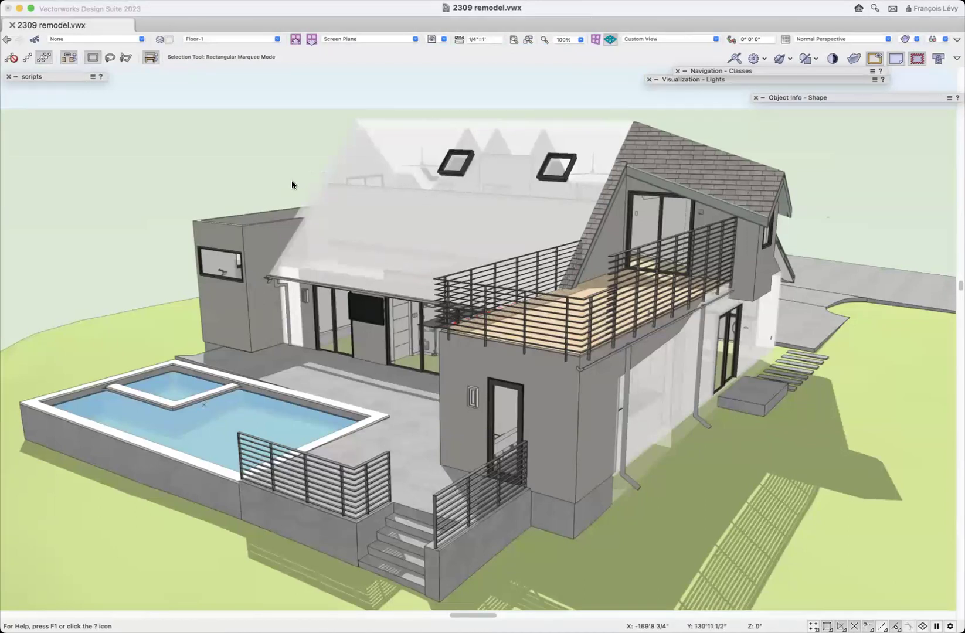
{"action": "key", "text": "shift+c"}
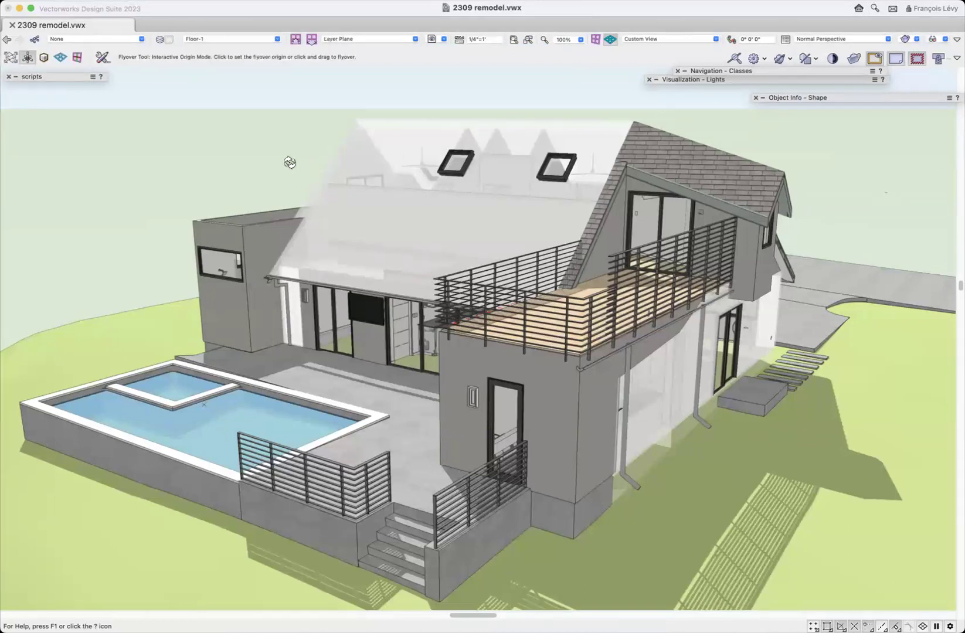
{"action": "left_click_drag", "start_coordinate": [230, 187], "coordinate": [207, 200]}
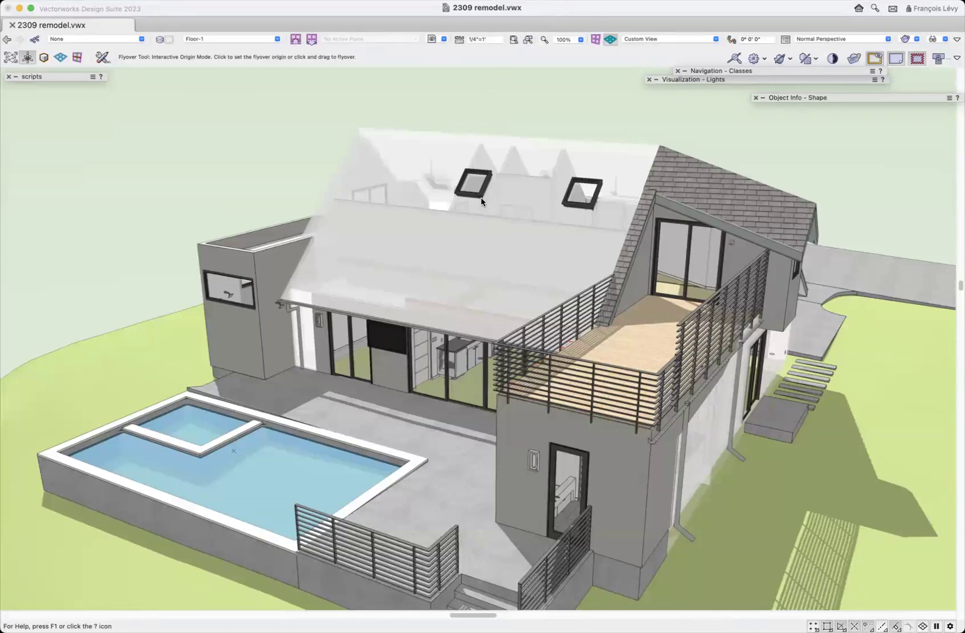
Step: Restore the saved view "04 heavy lifting: layers/stories" and open the document's list of stories in the Organization dialog
{"action": "left_click", "coordinate": [442, 39]}
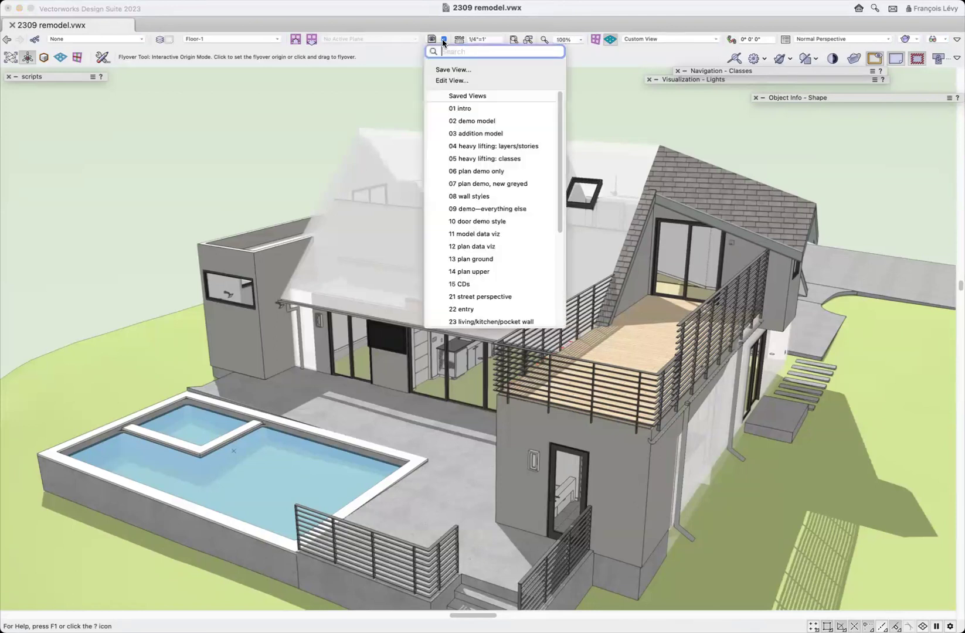
{"action": "left_click", "coordinate": [481, 147]}
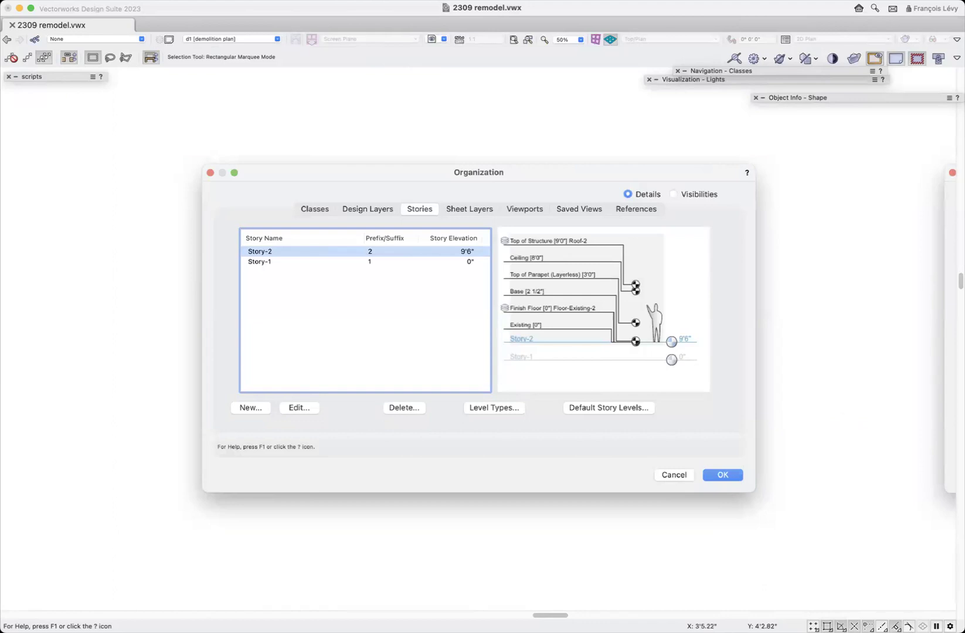
{"action": "left_click", "coordinate": [225, 0]}
{"action": "left_click", "coordinate": [233, 10]}
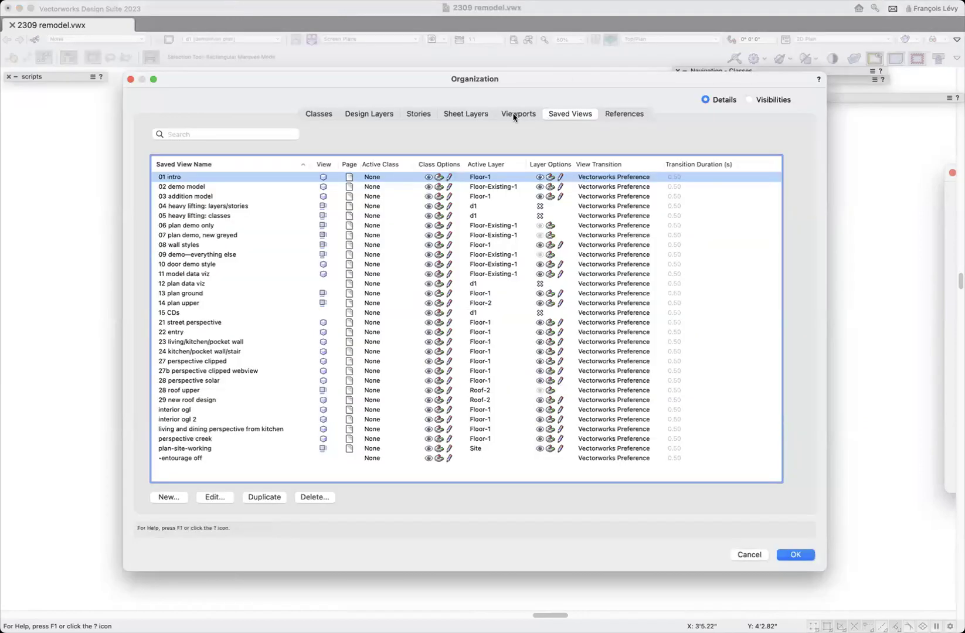
{"action": "left_click", "coordinate": [417, 115]}
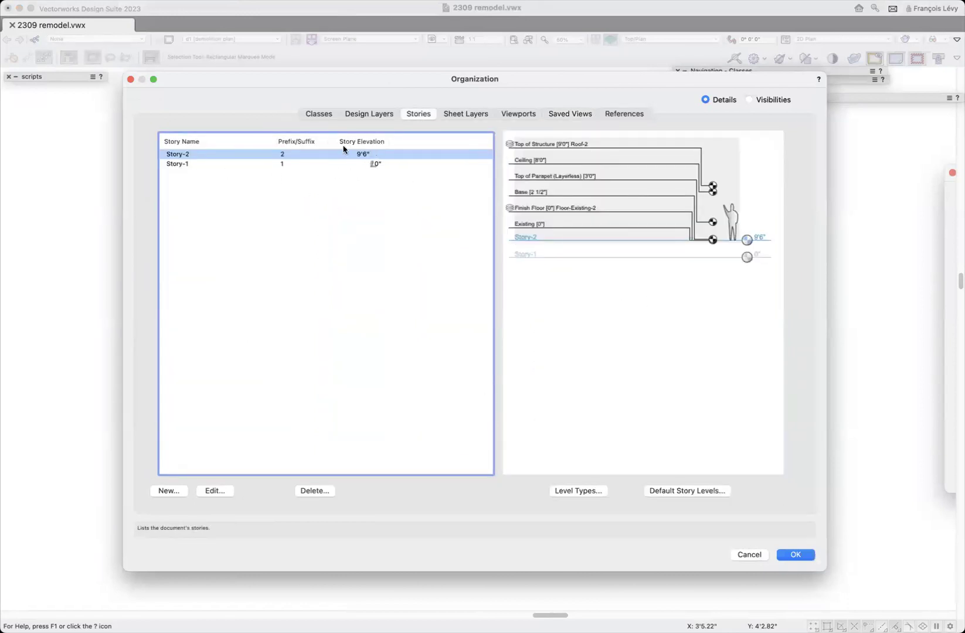
Step: Open Story-1 for editing, examine its levels and the level type choices for Existing, and leave without changing the story
{"action": "left_click", "coordinate": [401, 165]}
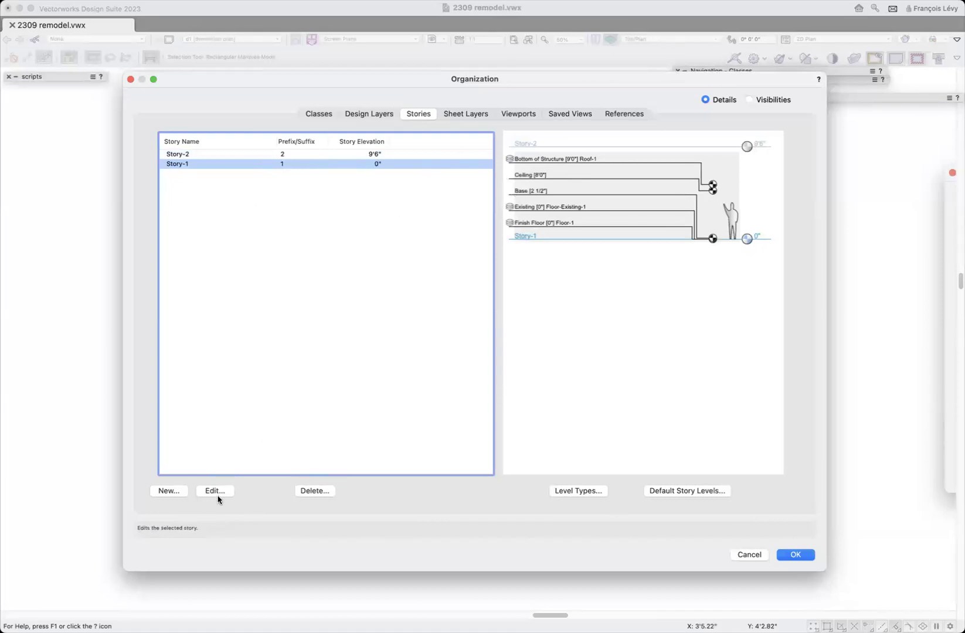
{"action": "left_click", "coordinate": [217, 497]}
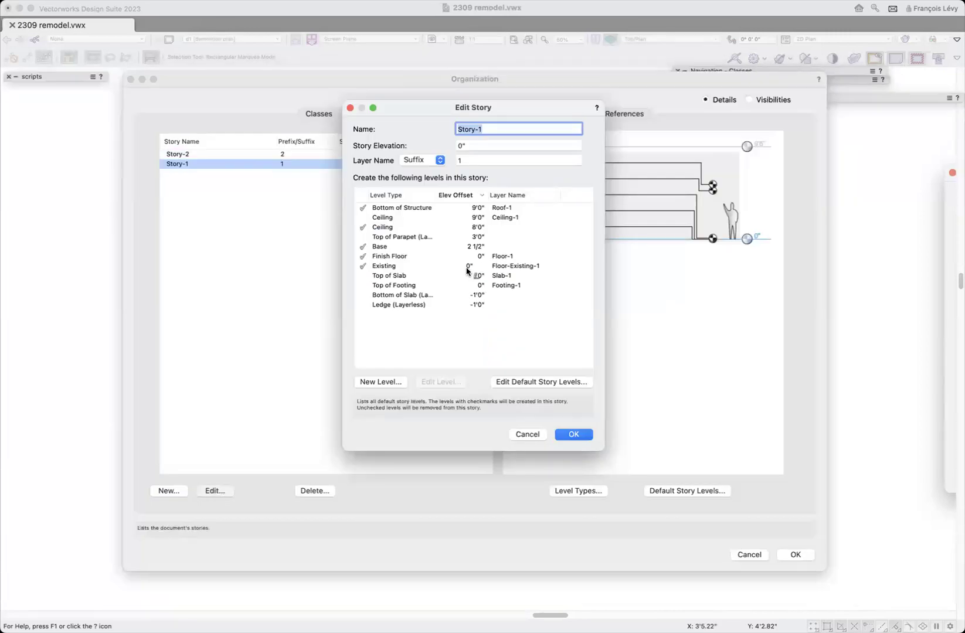
{"action": "left_click_drag", "start_coordinate": [566, 107], "coordinate": [574, 145]}
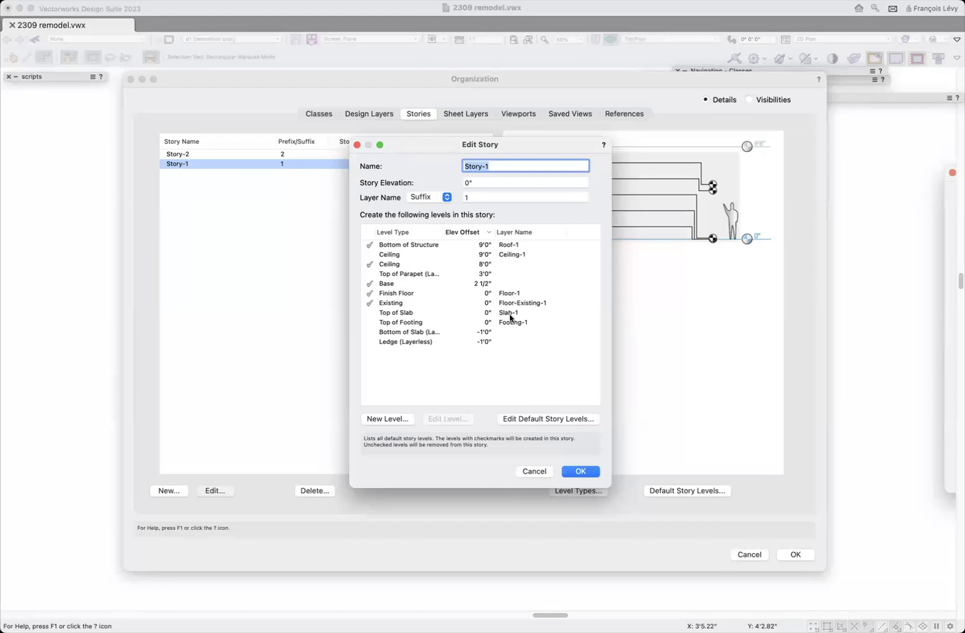
{"action": "left_click", "coordinate": [435, 304]}
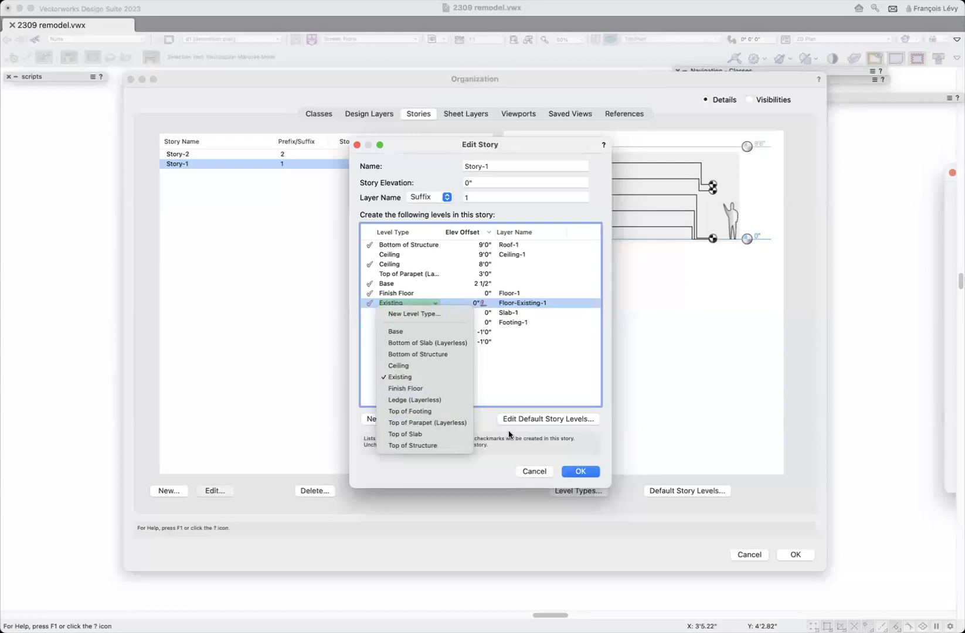
{"action": "left_click", "coordinate": [552, 471]}
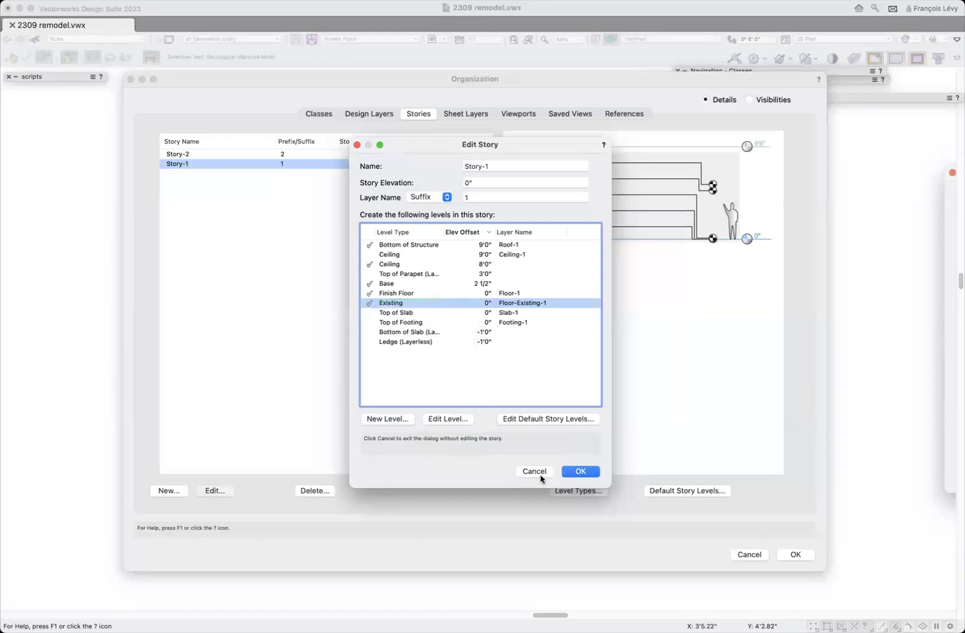
{"action": "left_click", "coordinate": [539, 472]}
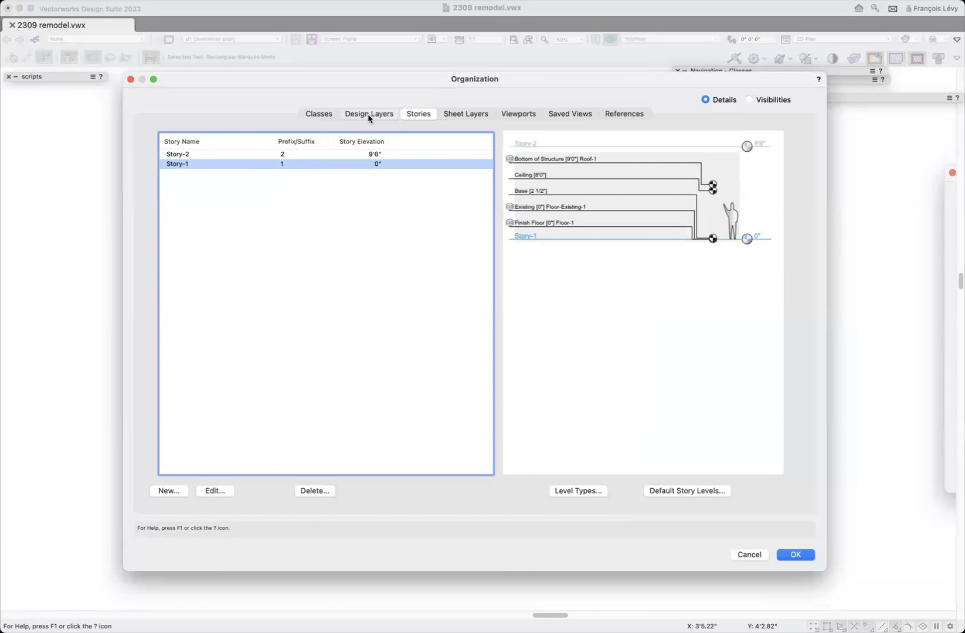
Step: Examine the story and level type assignments of the Floor-1 and Floor-Existing-1 design layers
{"action": "left_click", "coordinate": [369, 116]}
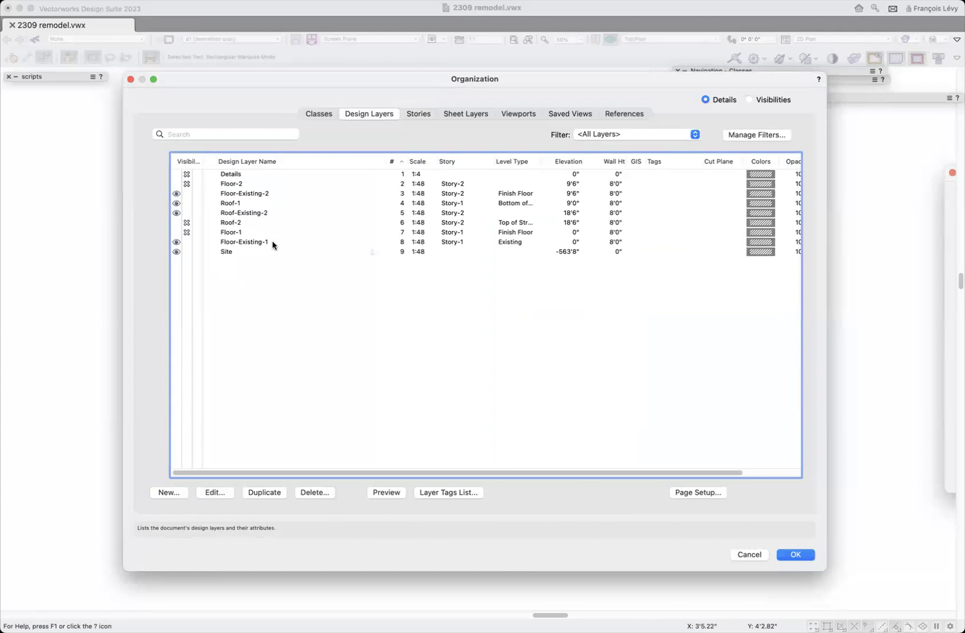
{"action": "left_click", "coordinate": [253, 235]}
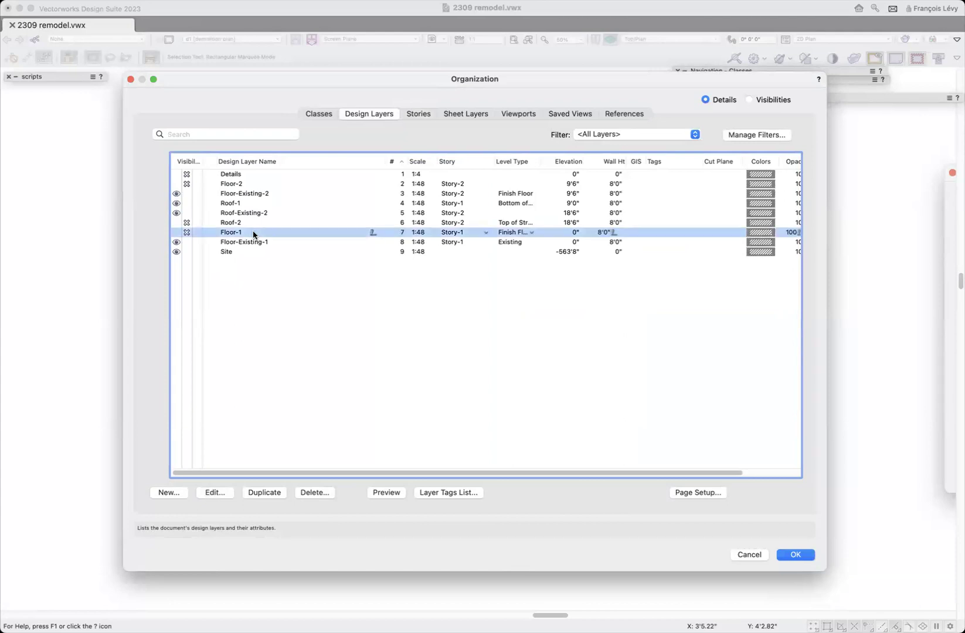
{"action": "left_click", "coordinate": [252, 243]}
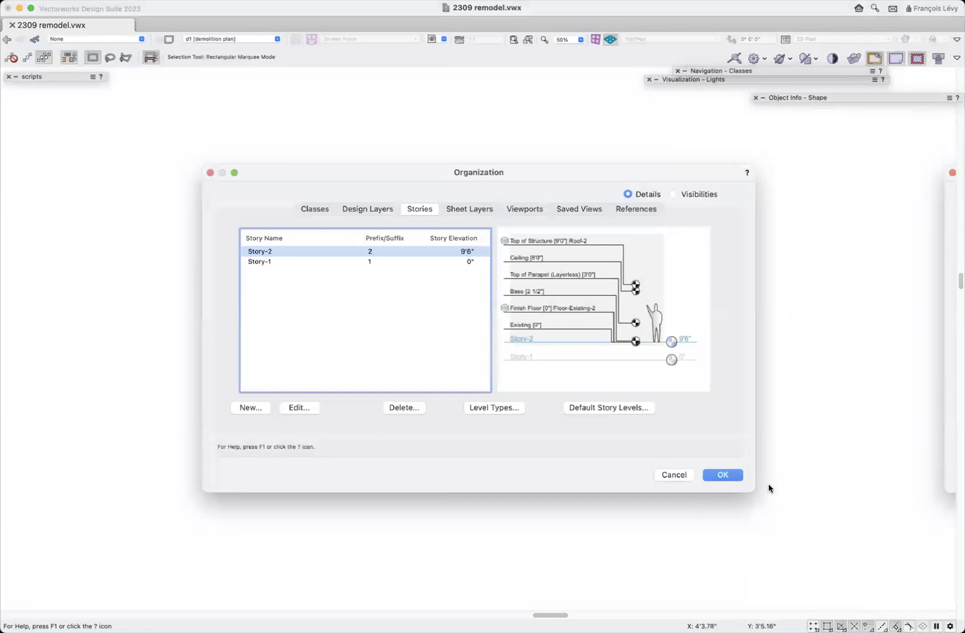
Step: Restore the saved view "05 heavy lifting: classes" and open the document's list of classes in the Organization dialog
{"action": "left_click", "coordinate": [432, 39]}
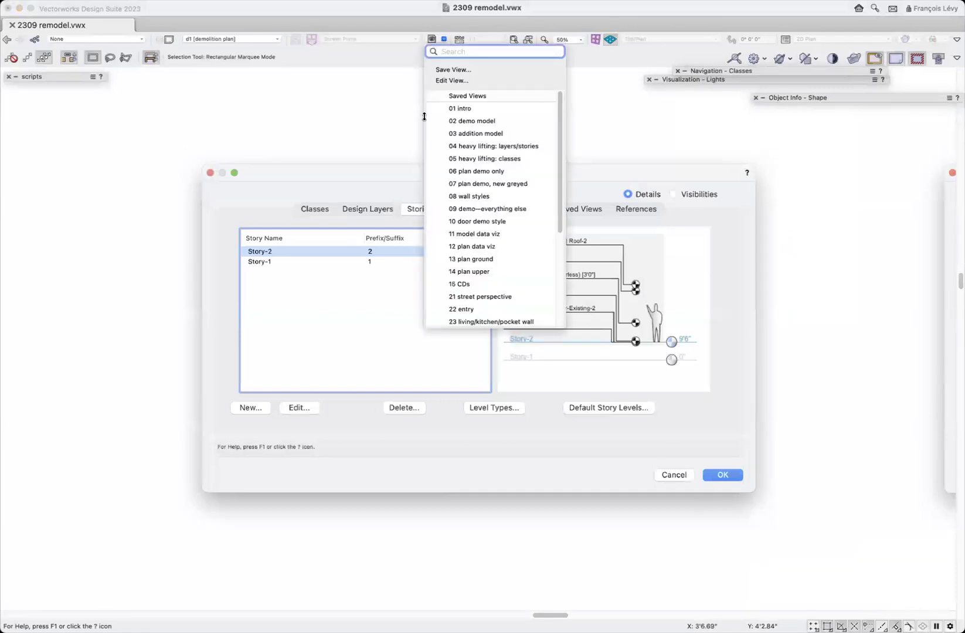
{"action": "left_click", "coordinate": [463, 159]}
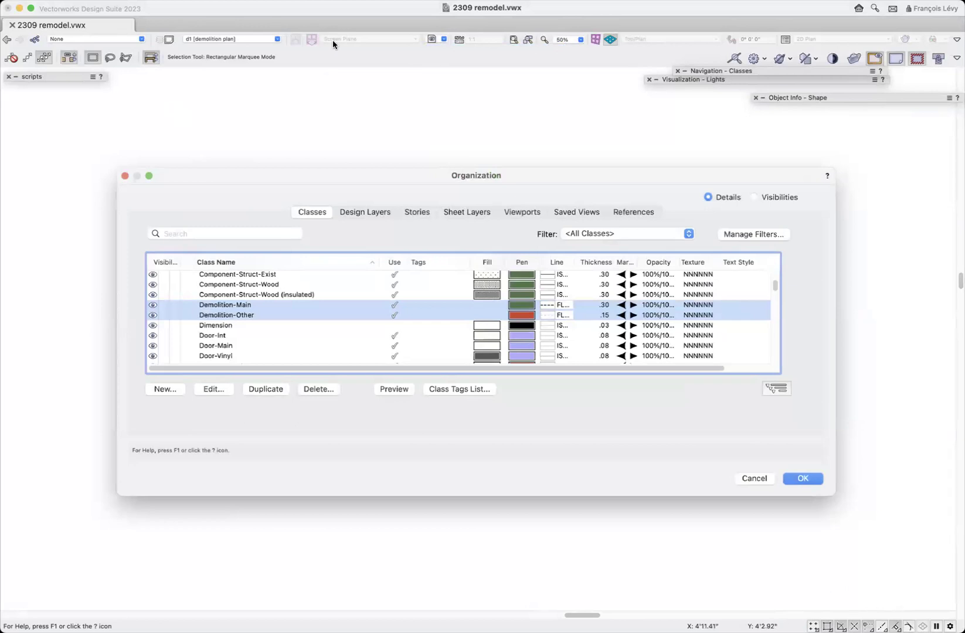
{"action": "left_click", "coordinate": [219, 0]}
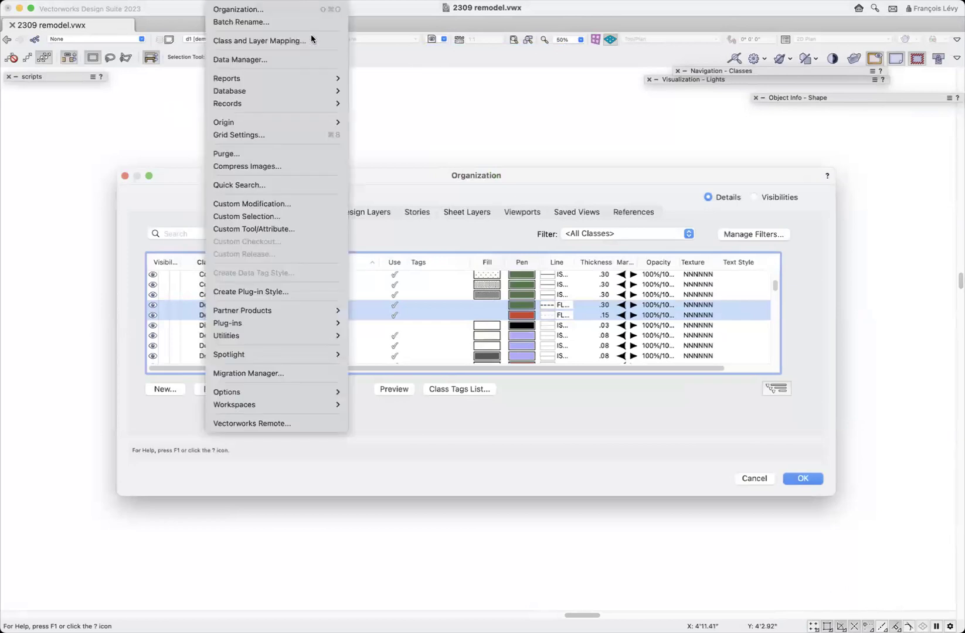
{"action": "left_click", "coordinate": [223, 11]}
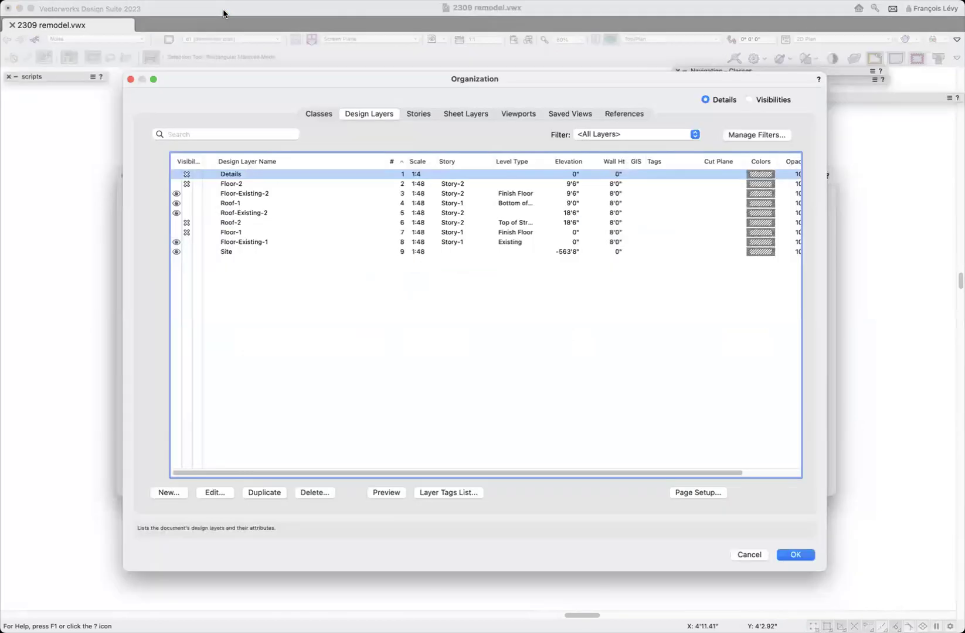
{"action": "left_click", "coordinate": [318, 114]}
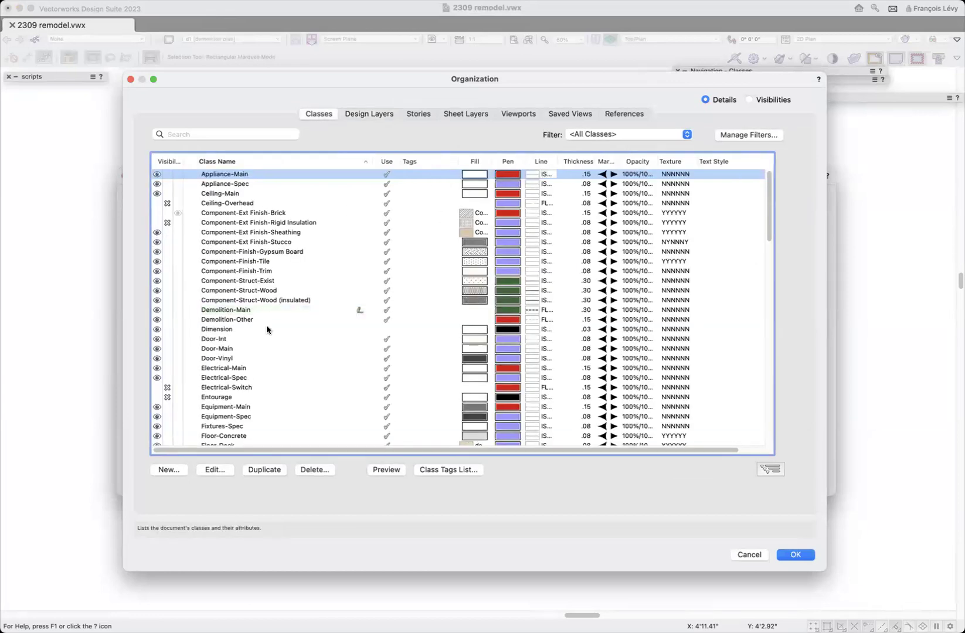
Step: Locate the two demolition classes, examine the graphic attributes of Demolition-Main, and leave without changing them
{"action": "left_click", "coordinate": [252, 310]}
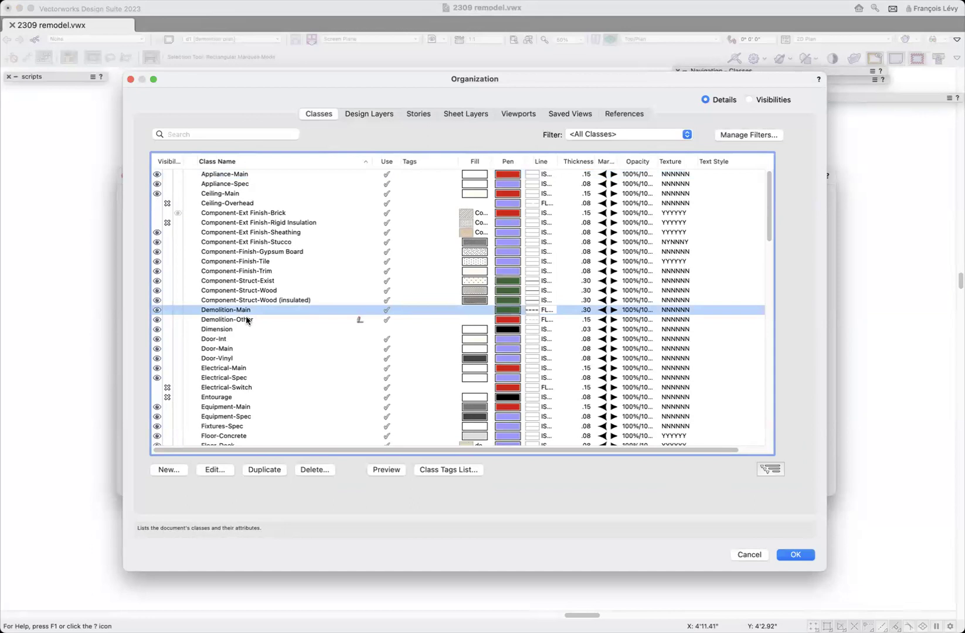
{"action": "left_click", "coordinate": [246, 320]}
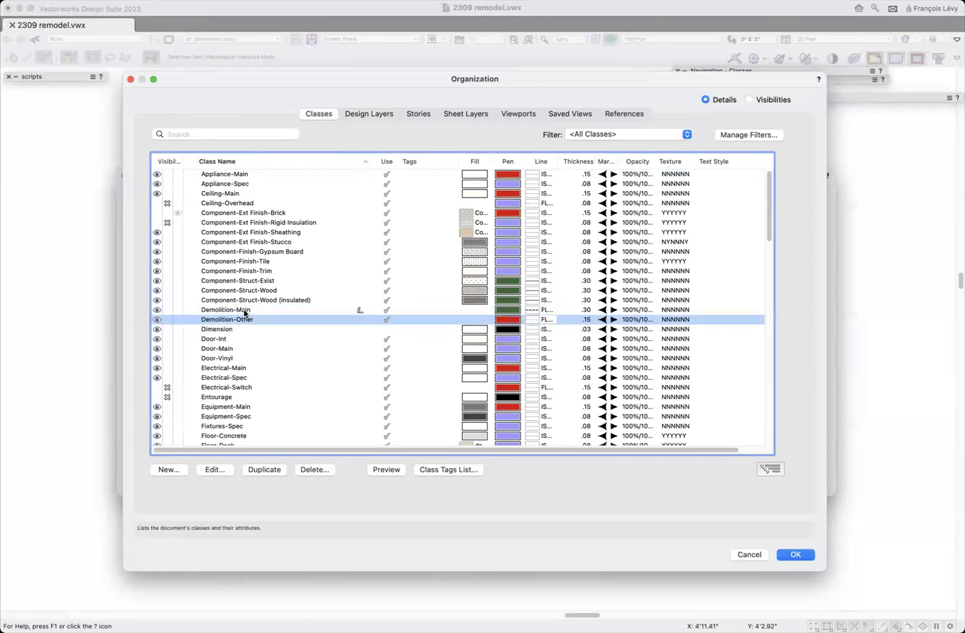
{"action": "left_click", "coordinate": [245, 312]}
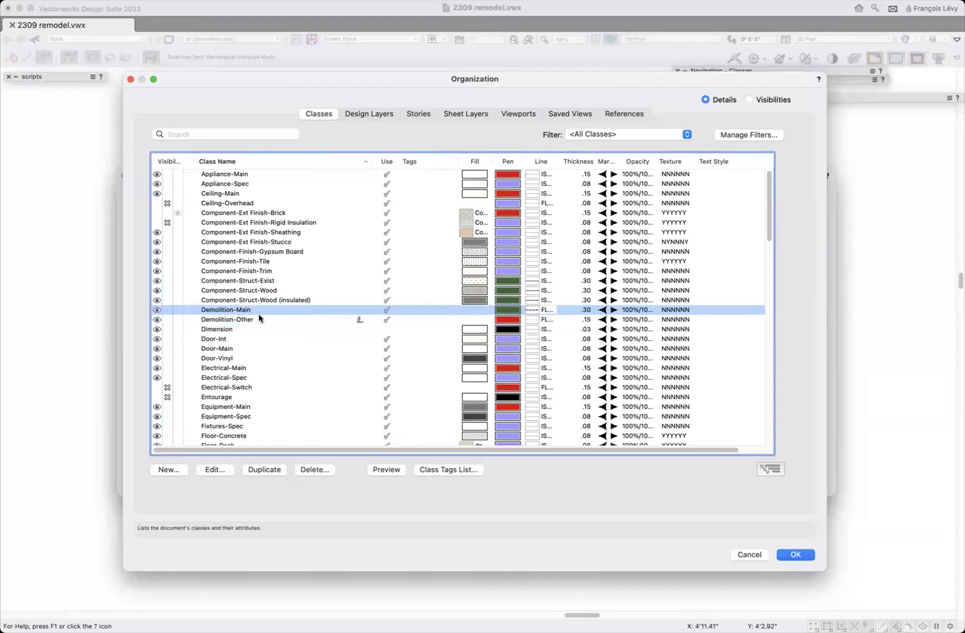
{"action": "left_click", "coordinate": [223, 470]}
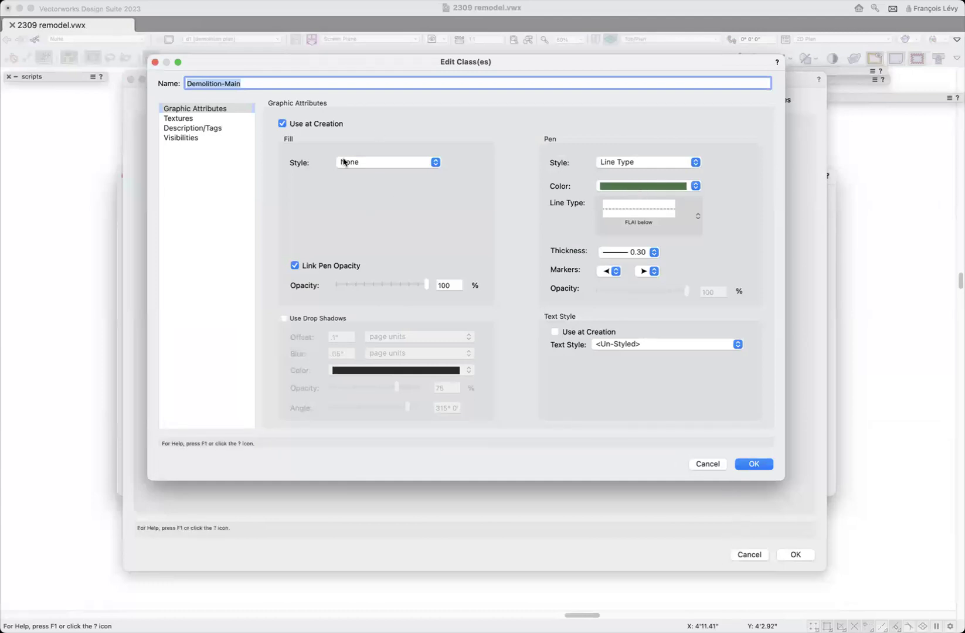
{"action": "left_click", "coordinate": [706, 464]}
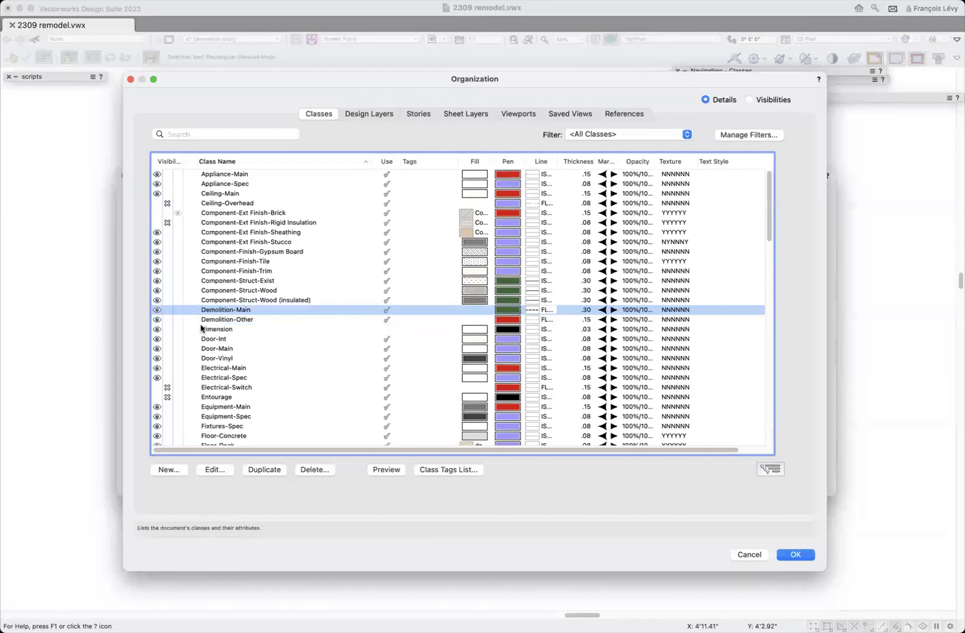
Step: Open the Demolition-Other class for editing, examine its graphic attributes, and leave without changing them
{"action": "left_click", "coordinate": [357, 320]}
{"action": "left_click", "coordinate": [206, 471]}
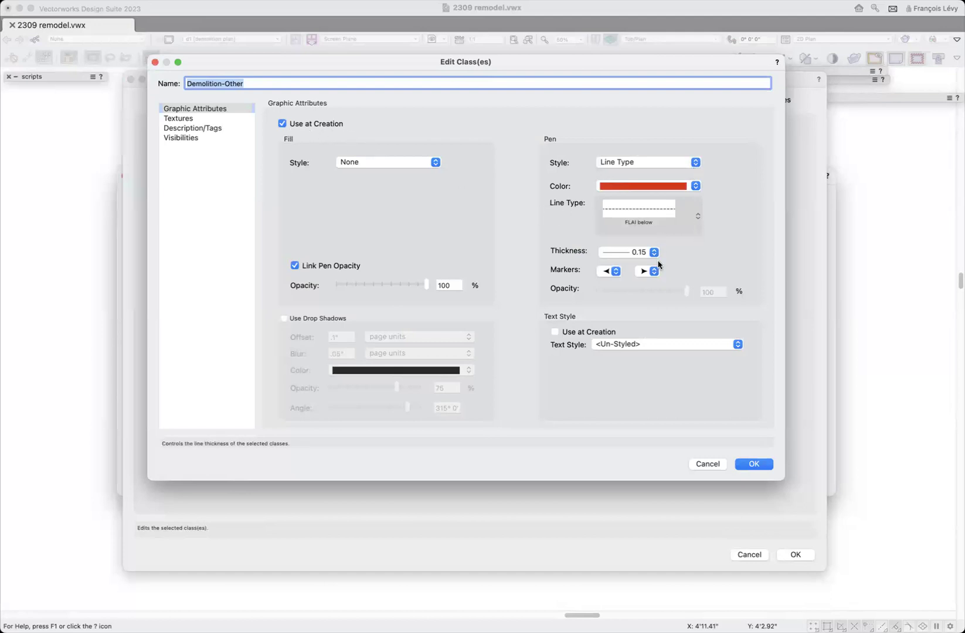
{"action": "left_click", "coordinate": [710, 466]}
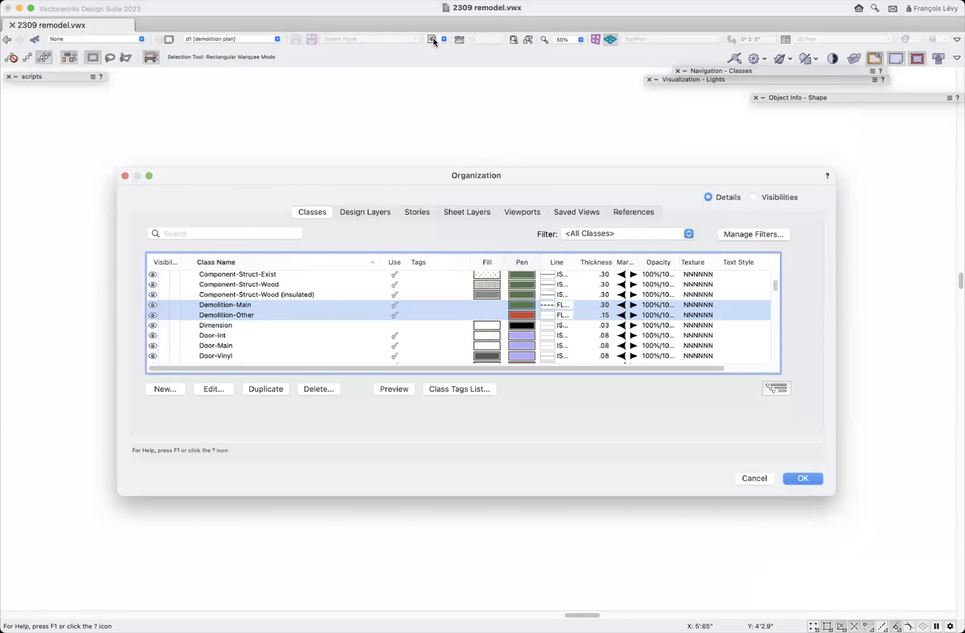
Step: Restore the saved view "06 plan demo only" and check the visibility of the design layers
{"action": "left_click", "coordinate": [433, 39]}
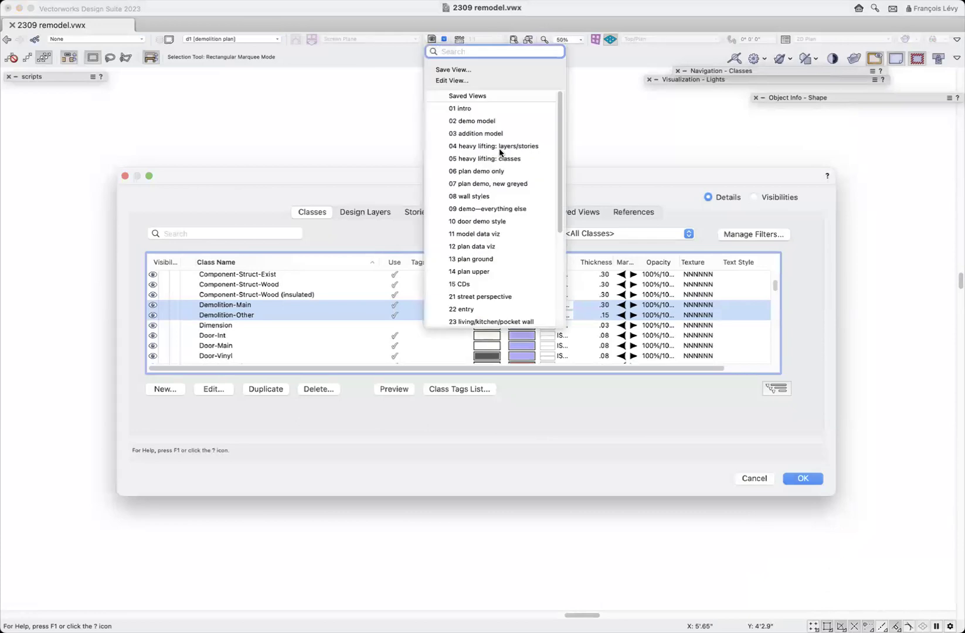
{"action": "left_click", "coordinate": [496, 170]}
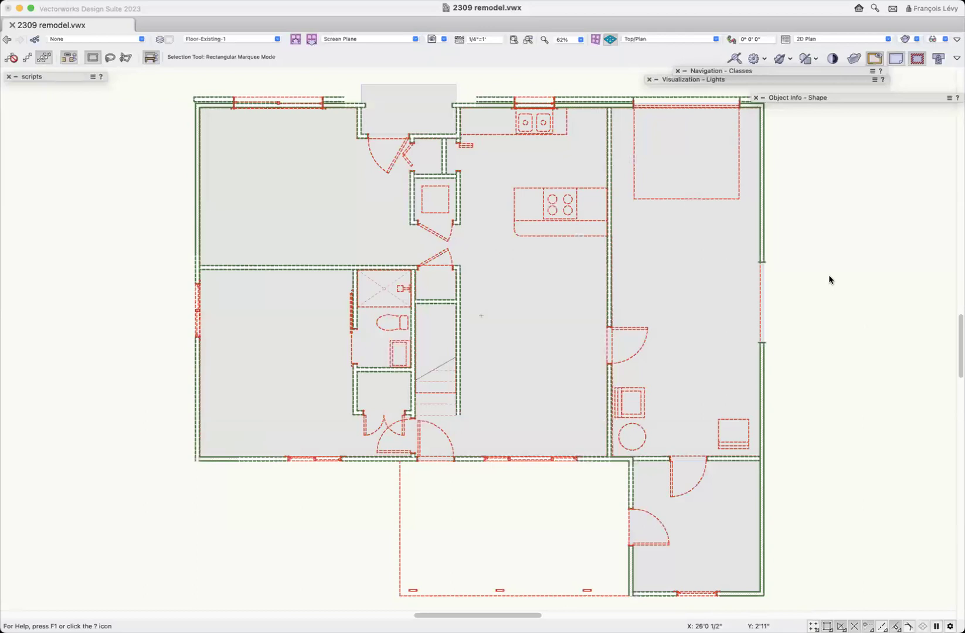
{"action": "left_click", "coordinate": [210, 37]}
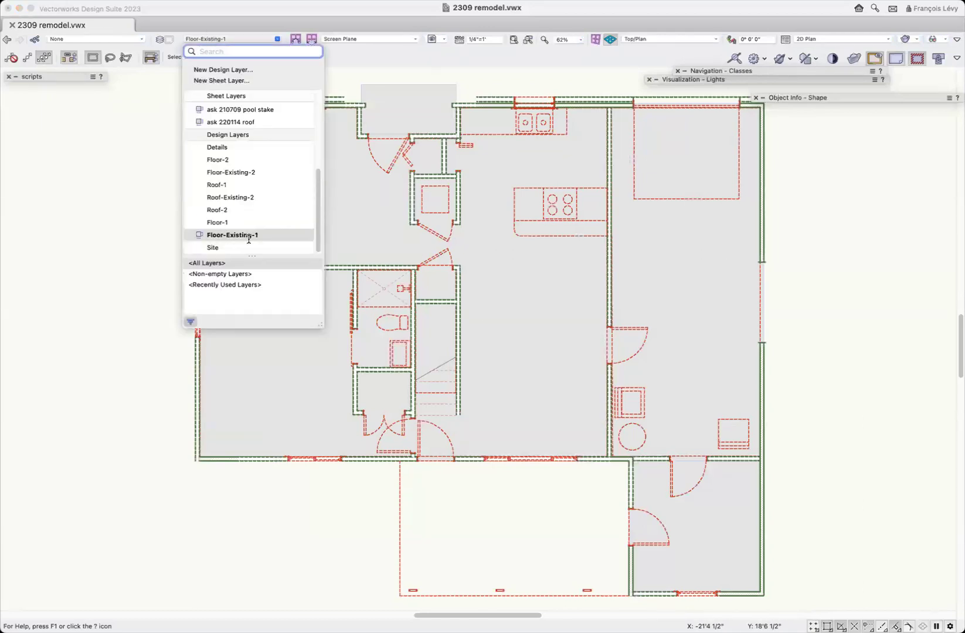
{"action": "left_click", "coordinate": [156, 152]}
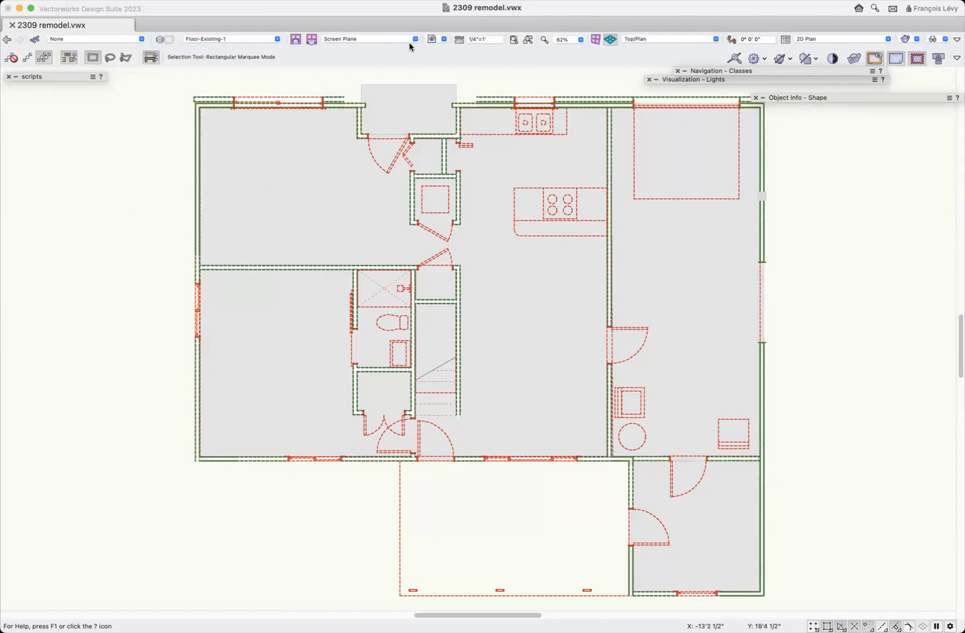
Step: Examine the demolition plan up close, following the dashed and solid walls, windows, doors and fixtures across the existing floor
{"action": "left_click", "coordinate": [434, 40]}
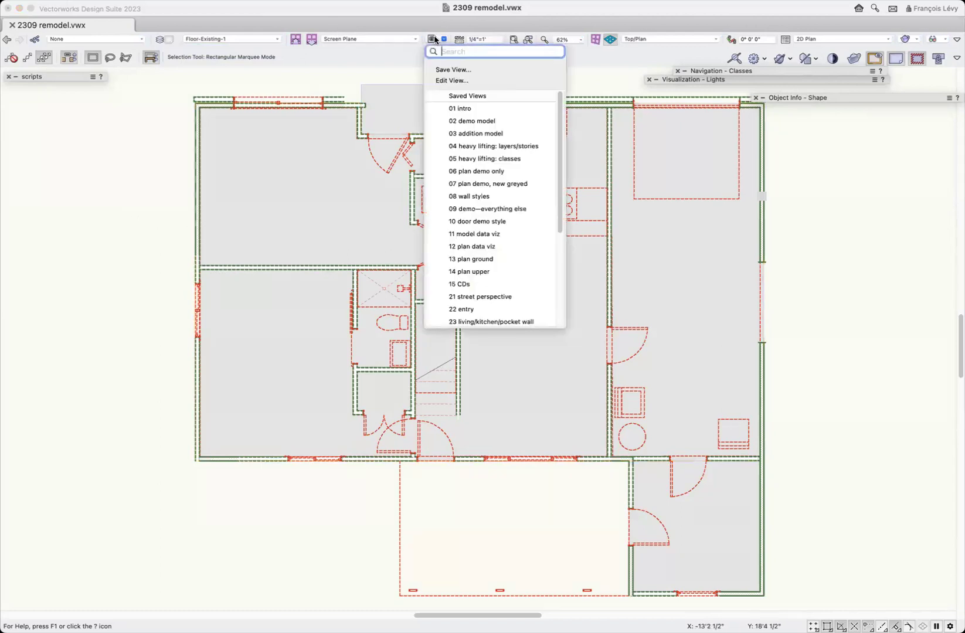
{"action": "left_click", "coordinate": [168, 206]}
{"action": "scroll", "coordinate": [204, 330], "scroll_direction": "up", "scroll_amount": 3}
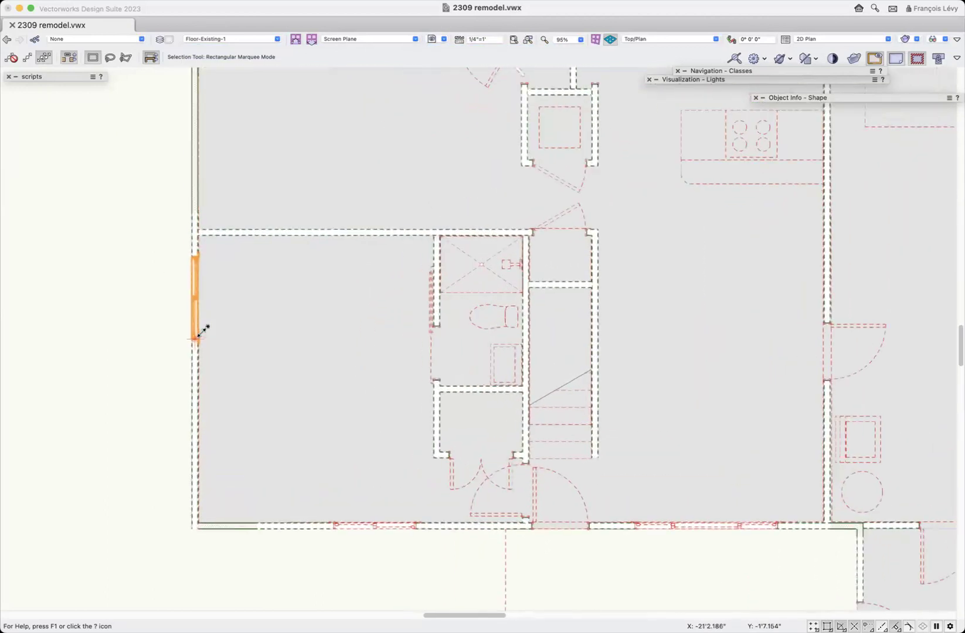
{"action": "scroll", "coordinate": [202, 331], "scroll_direction": "up", "scroll_amount": 1}
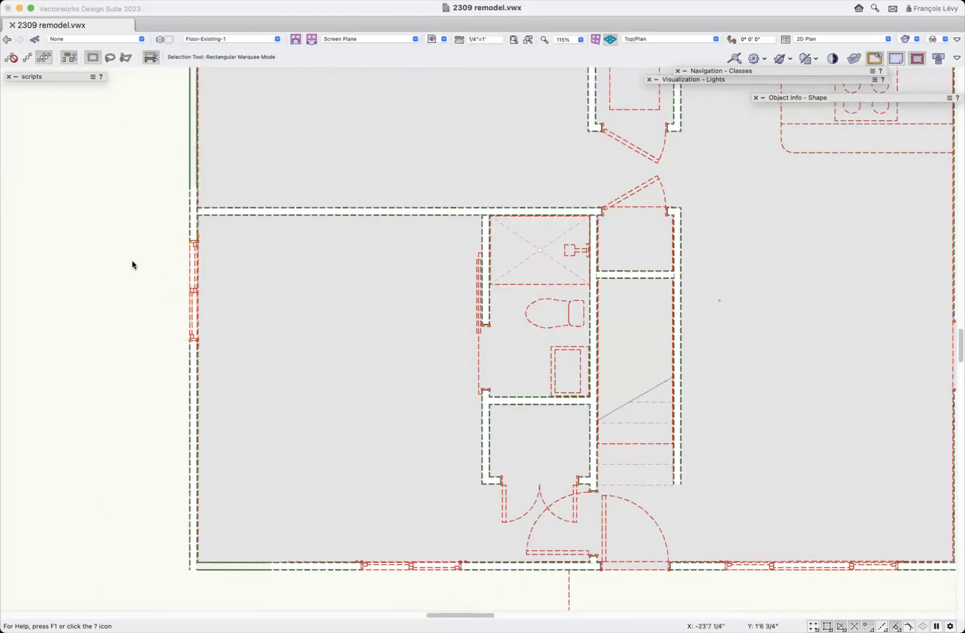
{"action": "scroll", "coordinate": [133, 265], "scroll_direction": "up", "scroll_amount": 6}
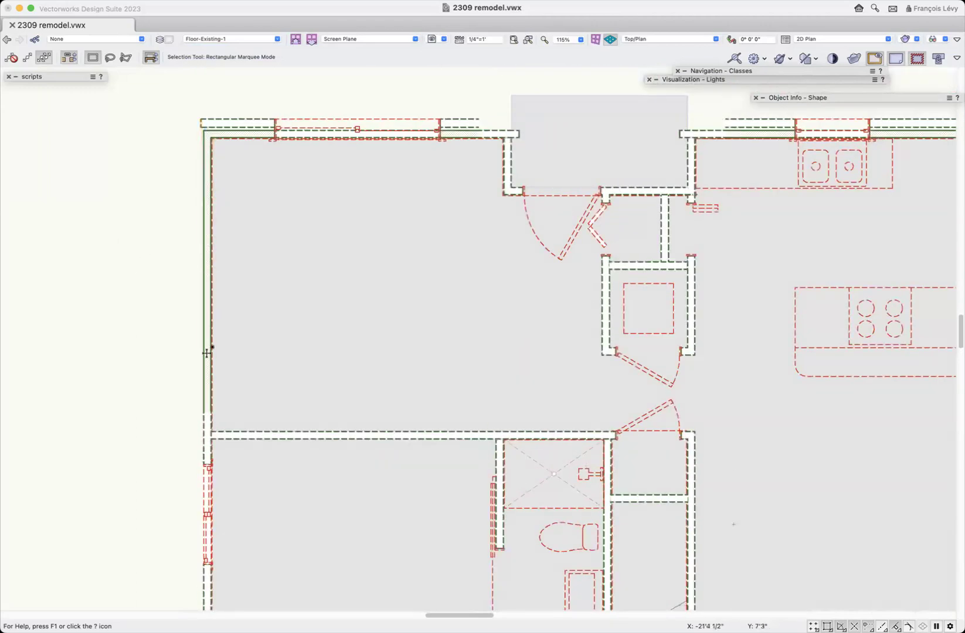
{"action": "scroll", "coordinate": [207, 258], "scroll_direction": "up", "scroll_amount": 5}
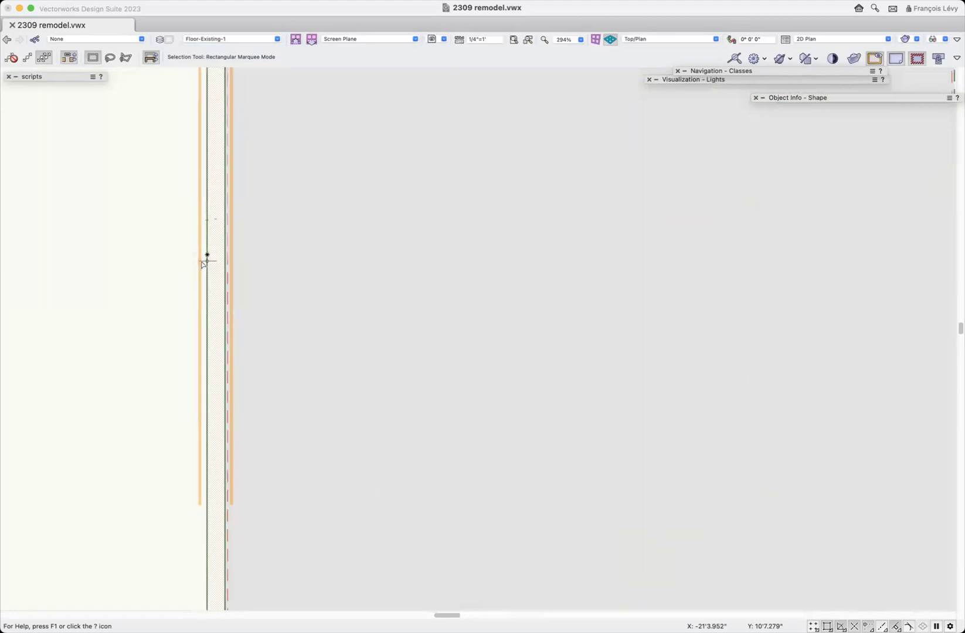
{"action": "scroll", "coordinate": [204, 259], "scroll_direction": "down", "scroll_amount": 6}
{"action": "scroll", "coordinate": [218, 417], "scroll_direction": "up", "scroll_amount": 1}
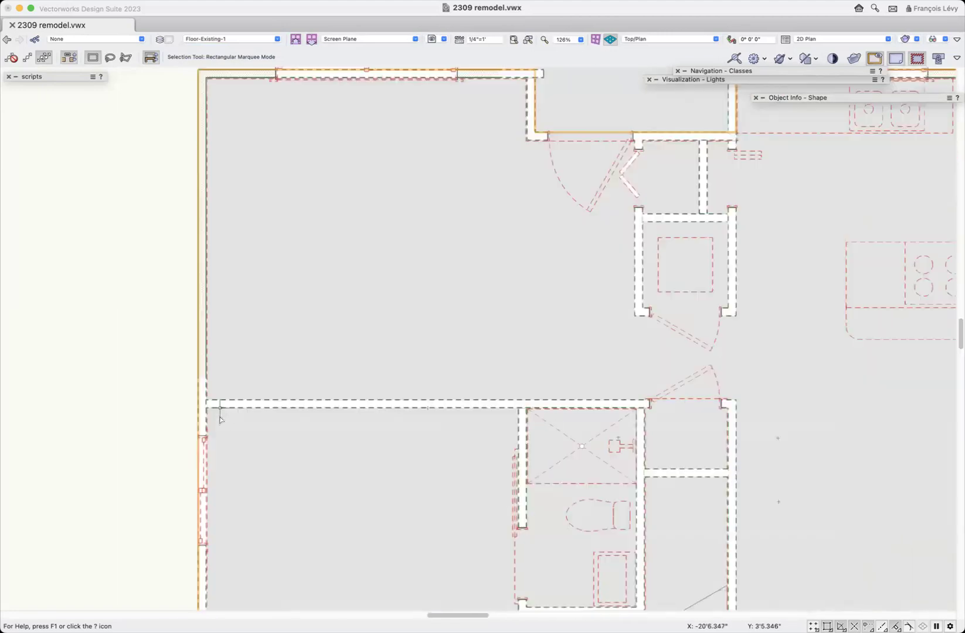
{"action": "scroll", "coordinate": [218, 410], "scroll_direction": "right", "scroll_amount": 3}
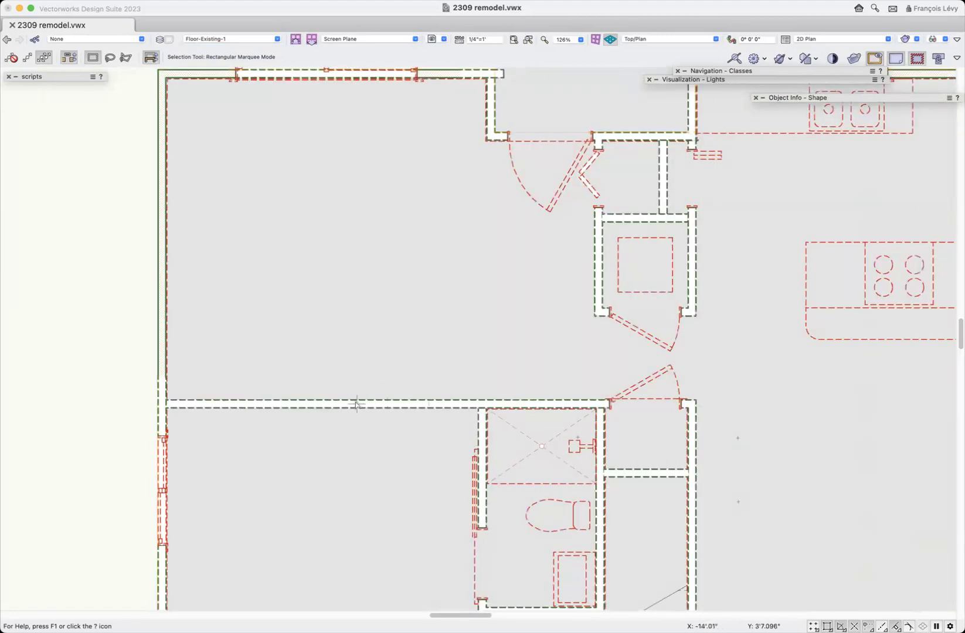
{"action": "scroll", "coordinate": [454, 425], "scroll_direction": "down", "scroll_amount": 3}
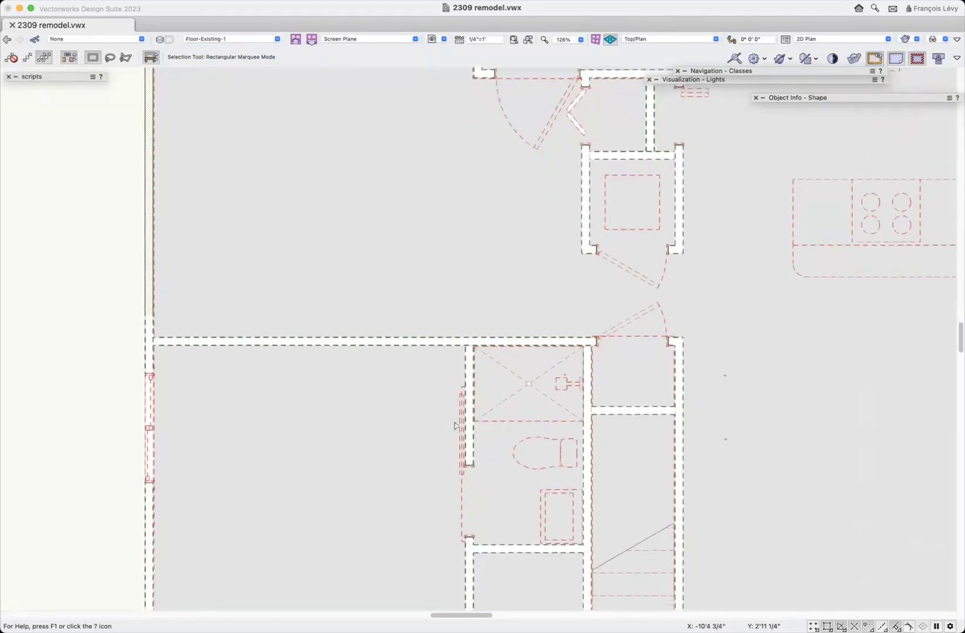
{"action": "scroll", "coordinate": [455, 426], "scroll_direction": "down", "scroll_amount": 2}
{"action": "scroll", "coordinate": [455, 425], "scroll_direction": "right", "scroll_amount": 12}
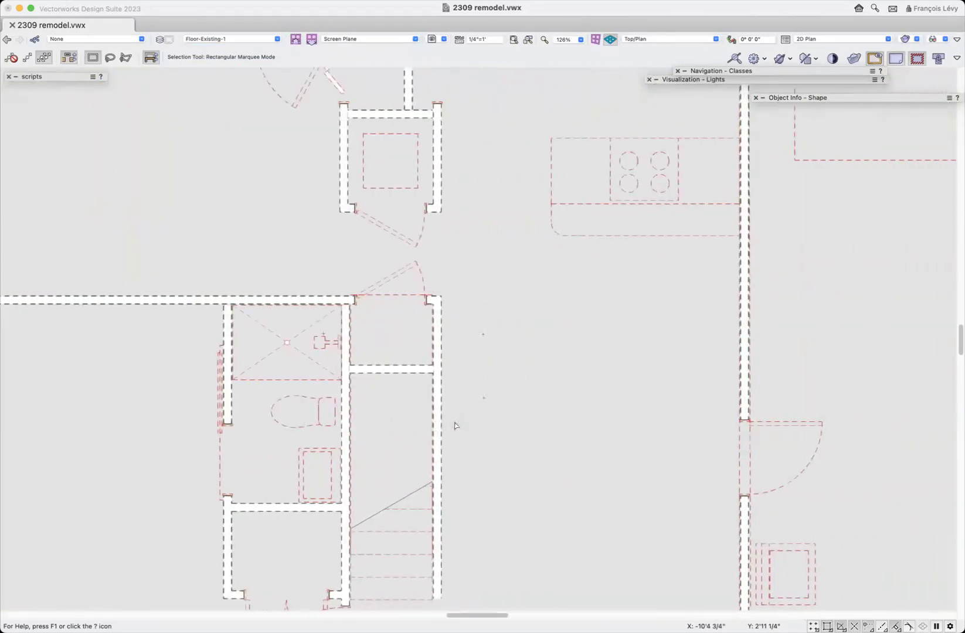
{"action": "scroll", "coordinate": [455, 426], "scroll_direction": "up", "scroll_amount": 10}
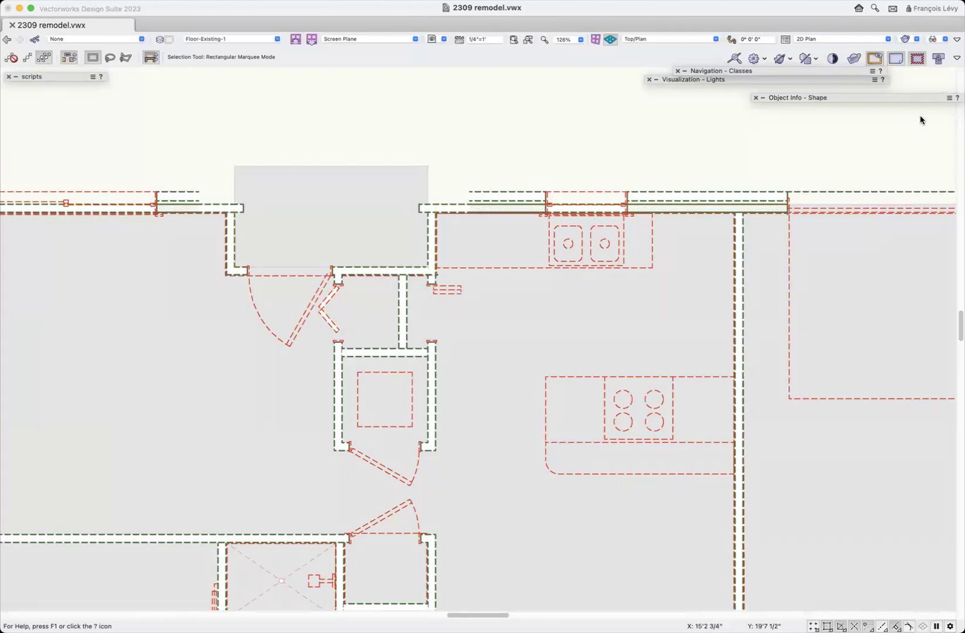
Step: Preview the demolition plan in black and white, and return to the colour display
{"action": "left_click", "coordinate": [831, 58]}
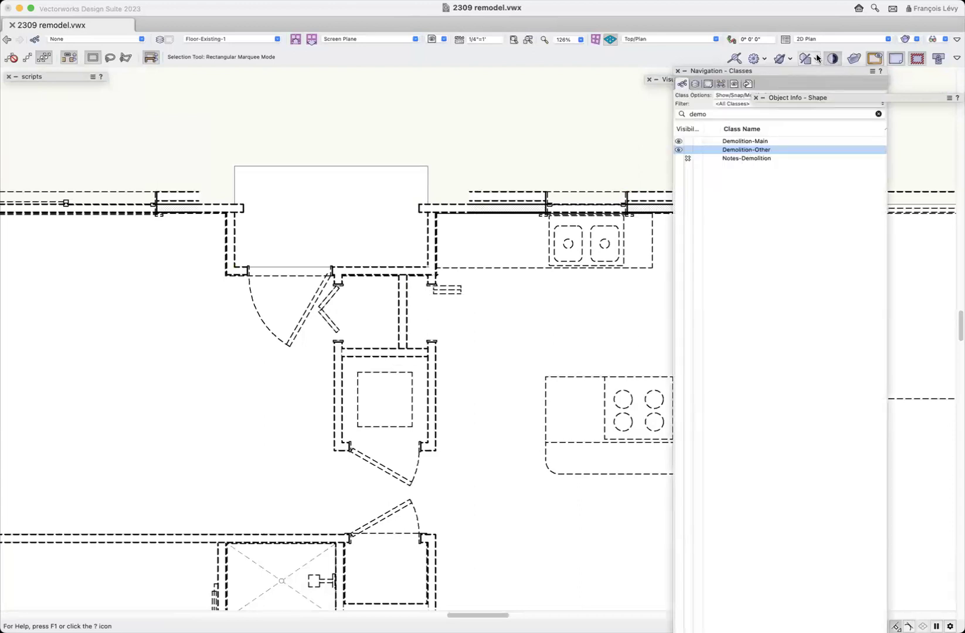
{"action": "left_click", "coordinate": [831, 59]}
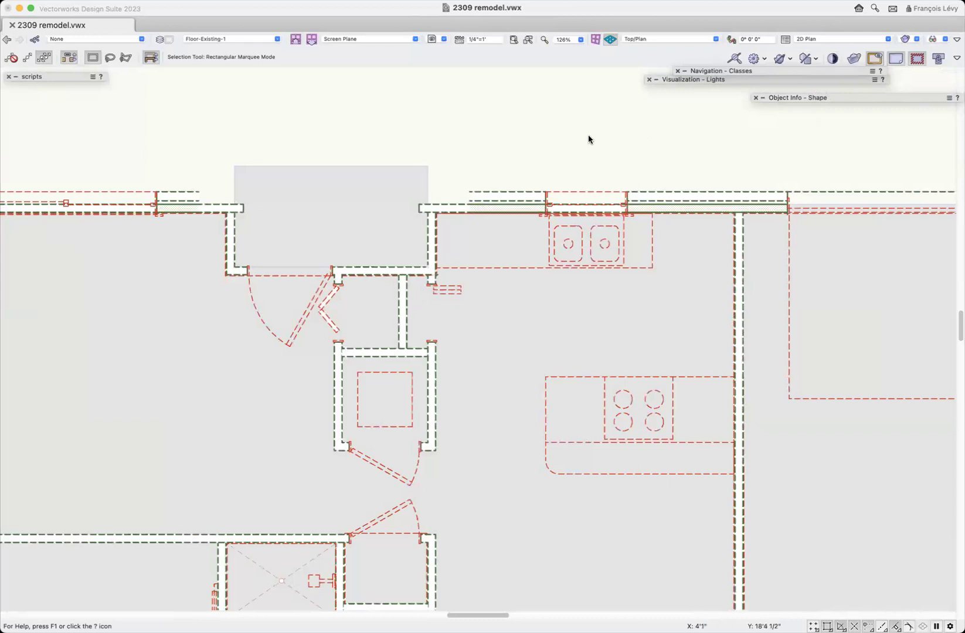
Step: Restore the saved view "07 plan demo, new greyed" and make Floor-1 the active design layer
{"action": "scroll", "coordinate": [703, 129], "scroll_direction": "down", "scroll_amount": 3}
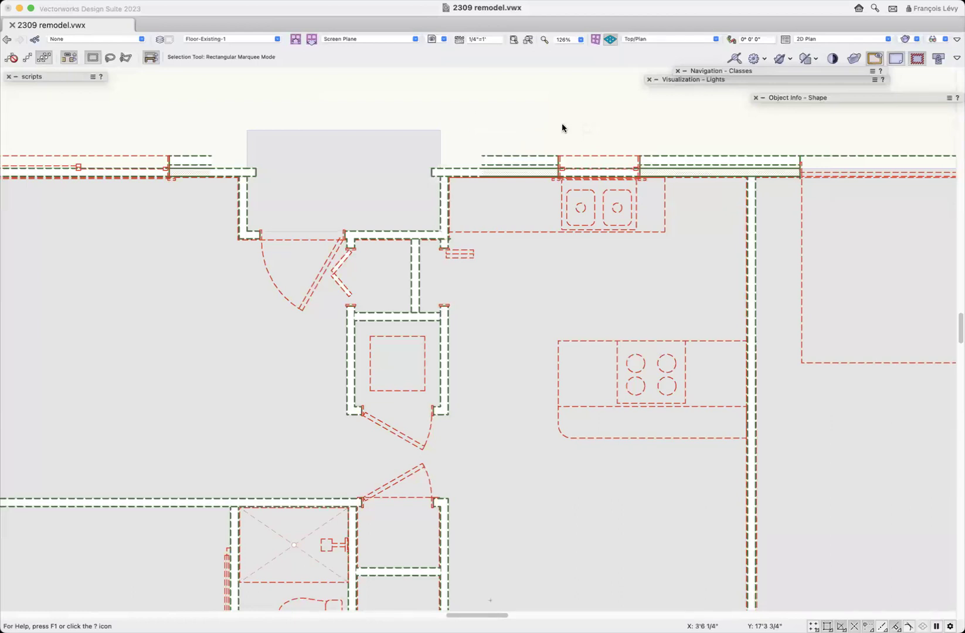
{"action": "left_click", "coordinate": [440, 40]}
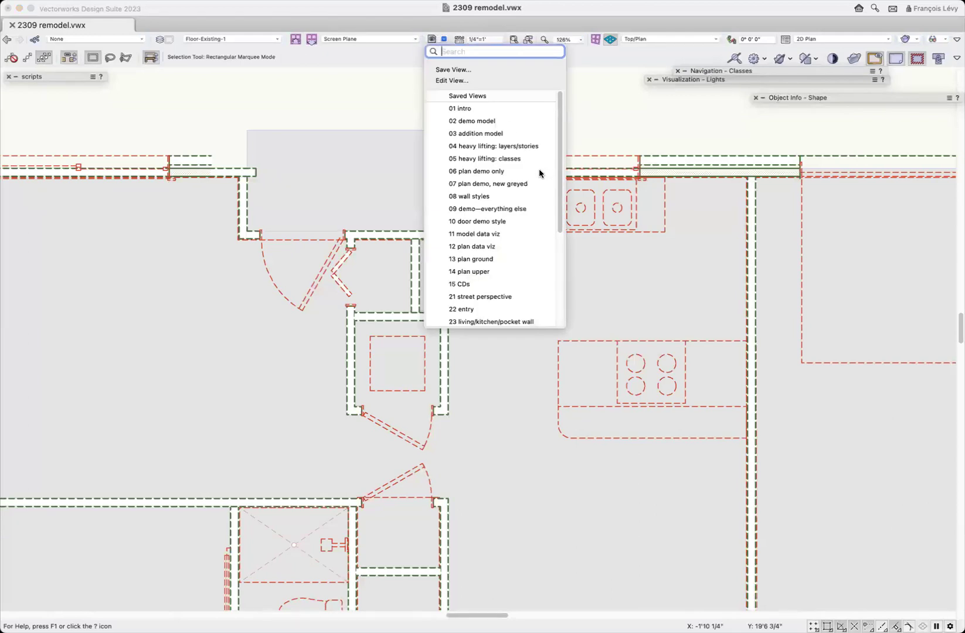
{"action": "left_click", "coordinate": [531, 184]}
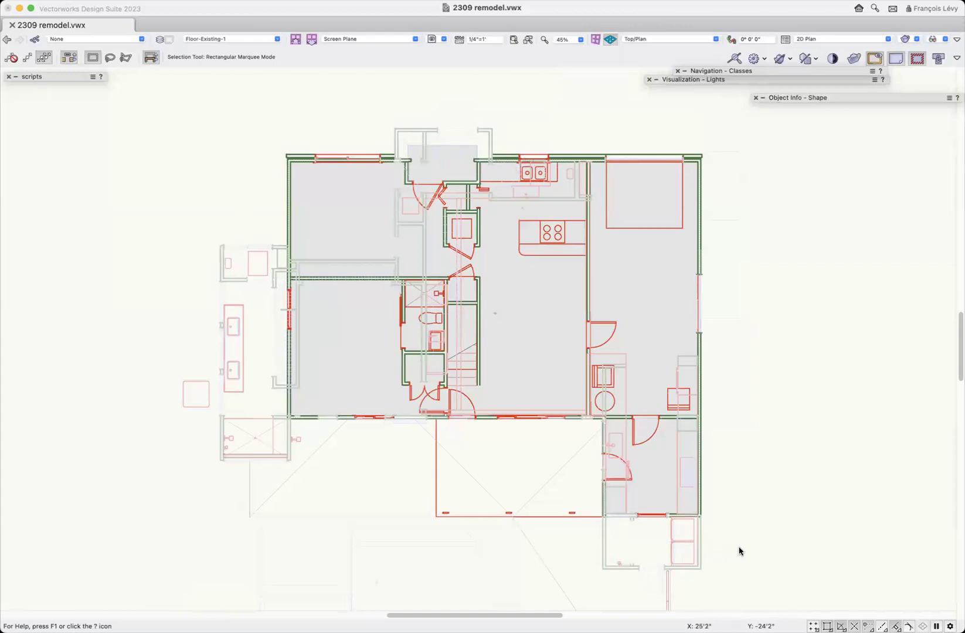
{"action": "left_click", "coordinate": [432, 39]}
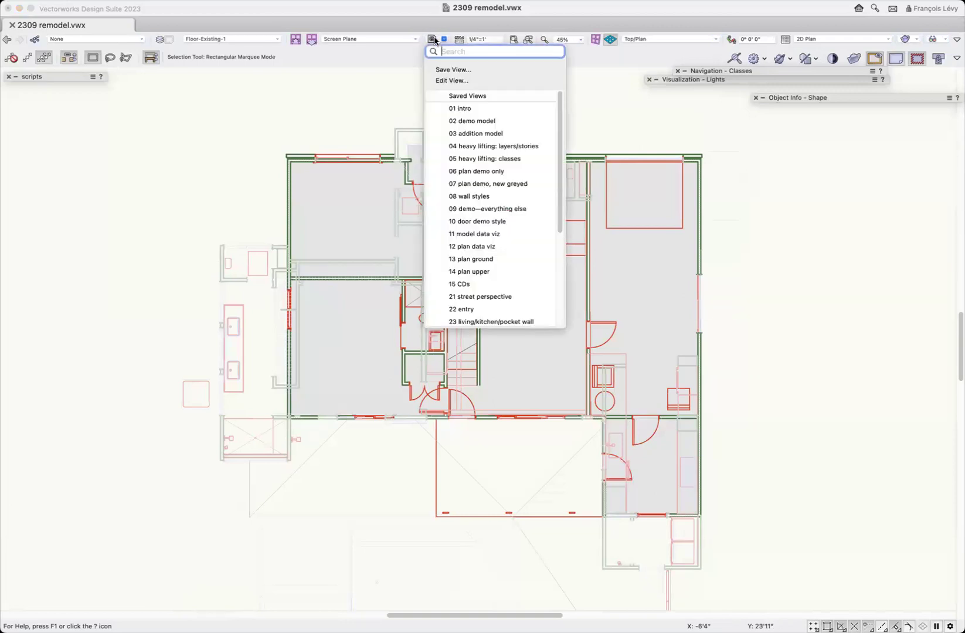
{"action": "left_click", "coordinate": [612, 92]}
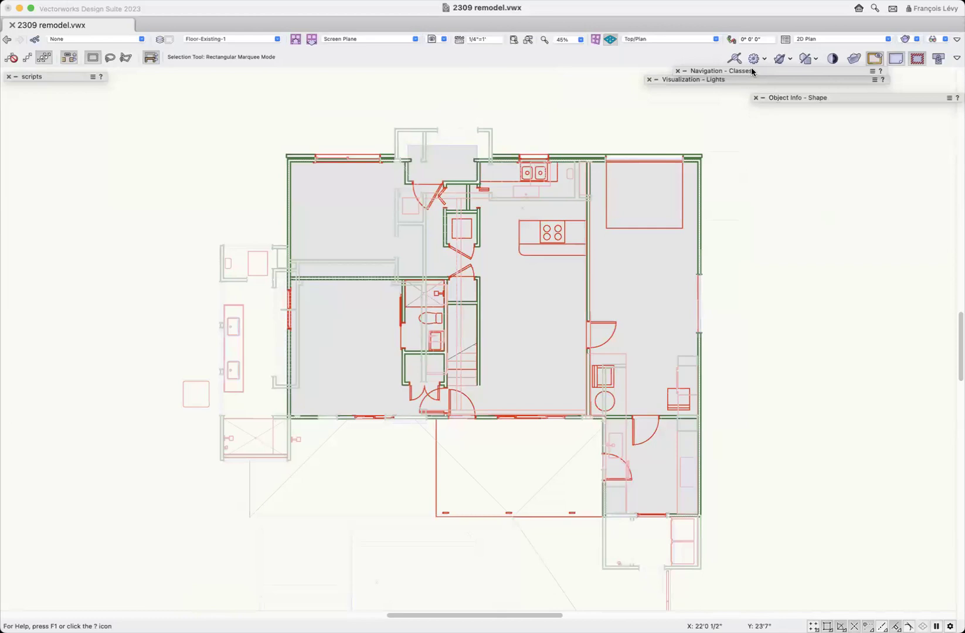
{"action": "left_click", "coordinate": [232, 39]}
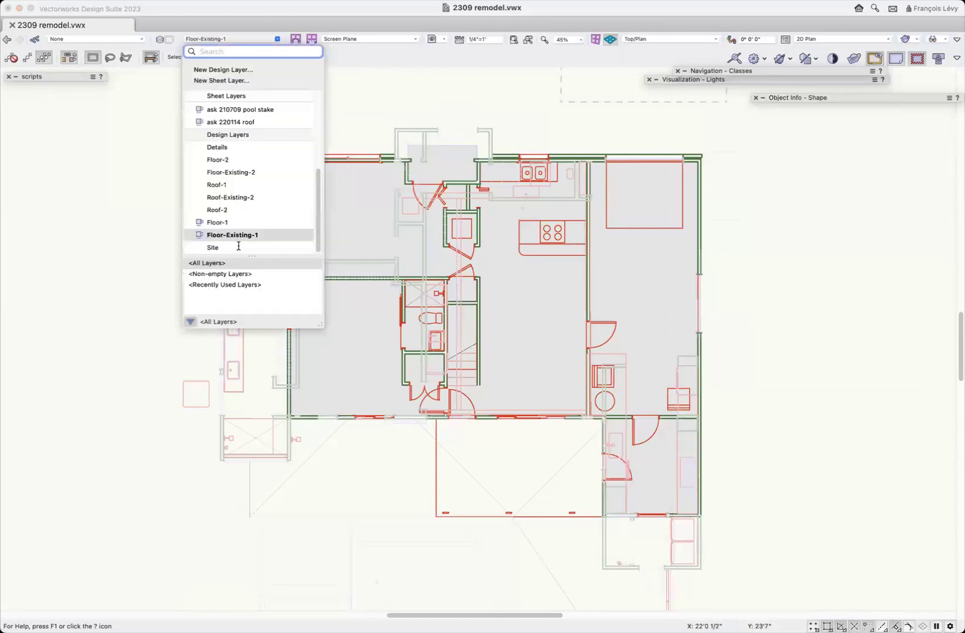
{"action": "left_click", "coordinate": [233, 222]}
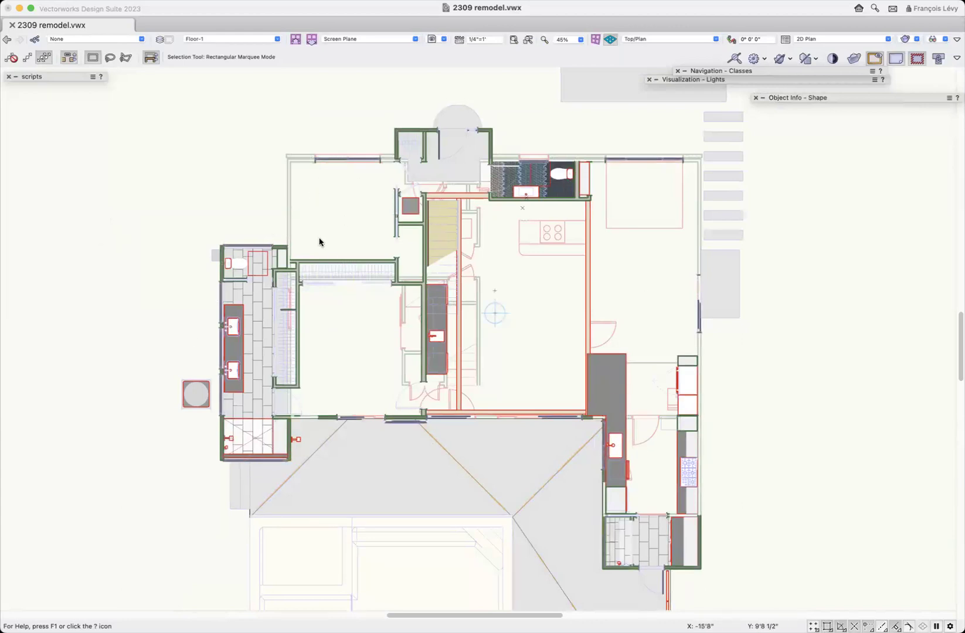
Step: Hide the classes of the red-outlined members around the central room and of the closet rods (Millwork-Rod) with the Visibility tool
{"action": "key", "text": "alt+v"}
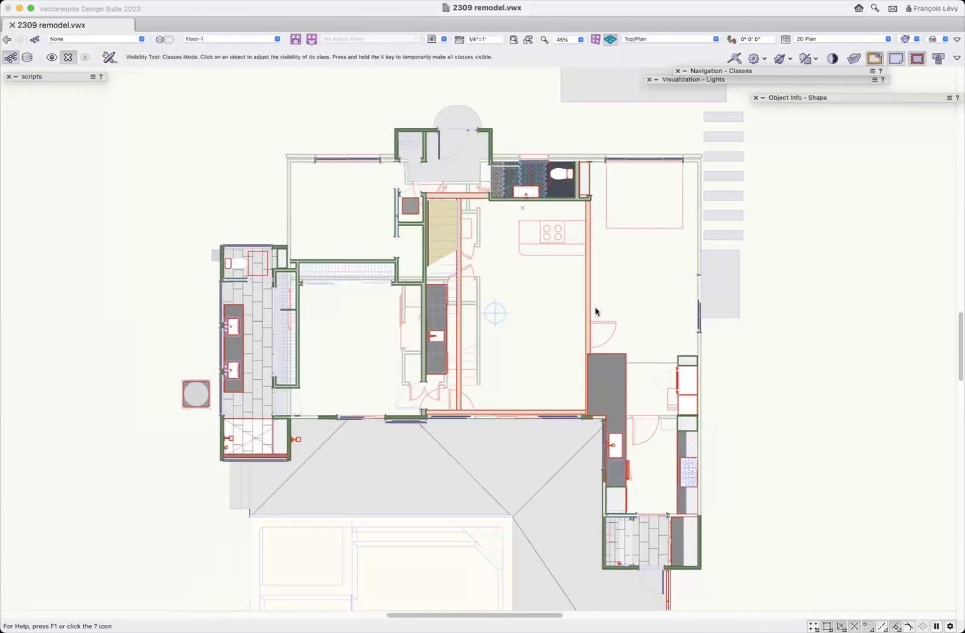
{"action": "left_click", "coordinate": [591, 306]}
{"action": "left_click", "coordinate": [349, 271]}
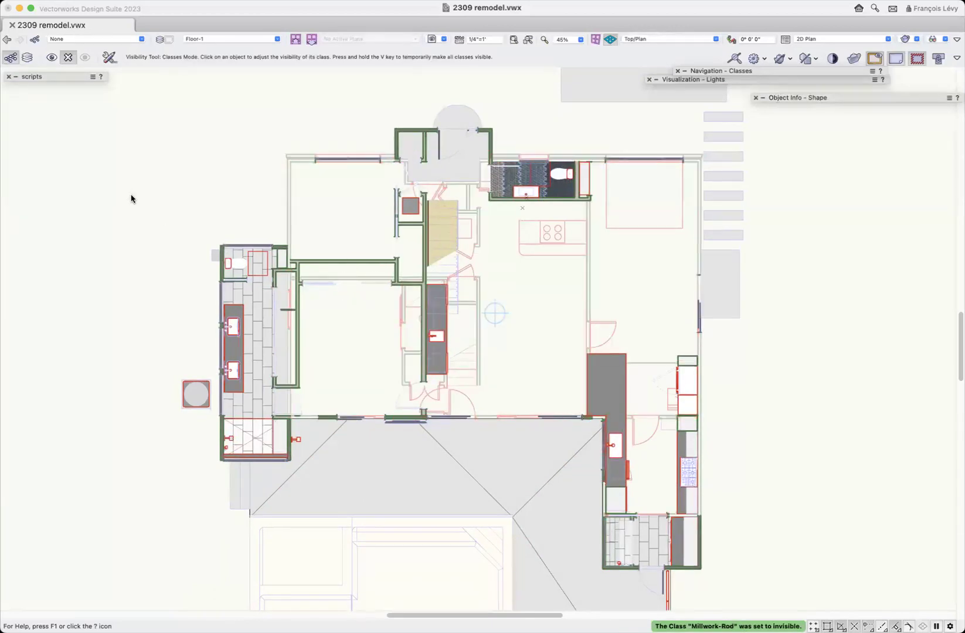
{"action": "key", "text": "x"}
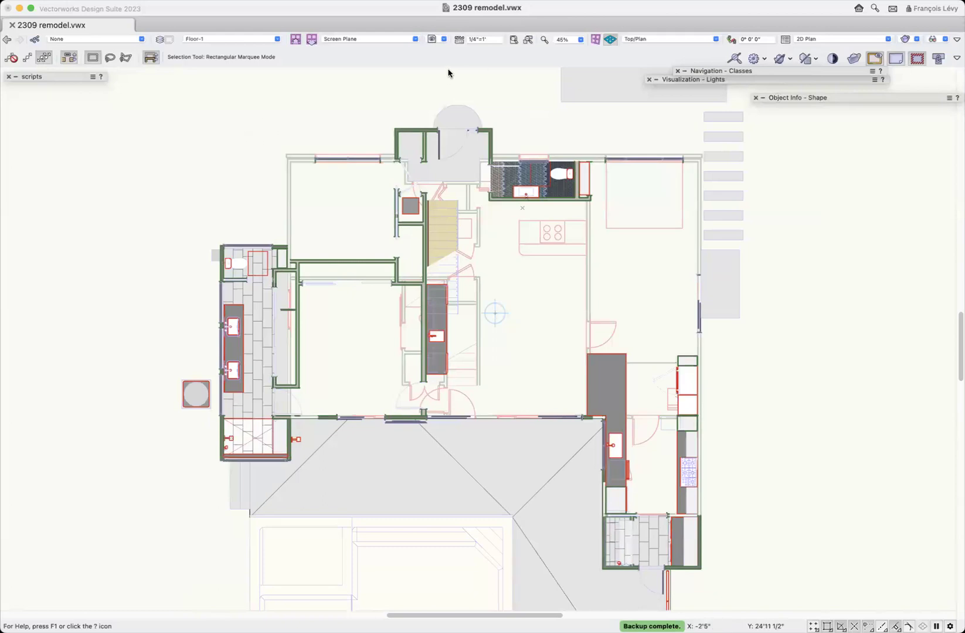
Step: Return to the saved view "06 plan demo only" to review the existing floor's demolition plan
{"action": "left_click", "coordinate": [440, 38]}
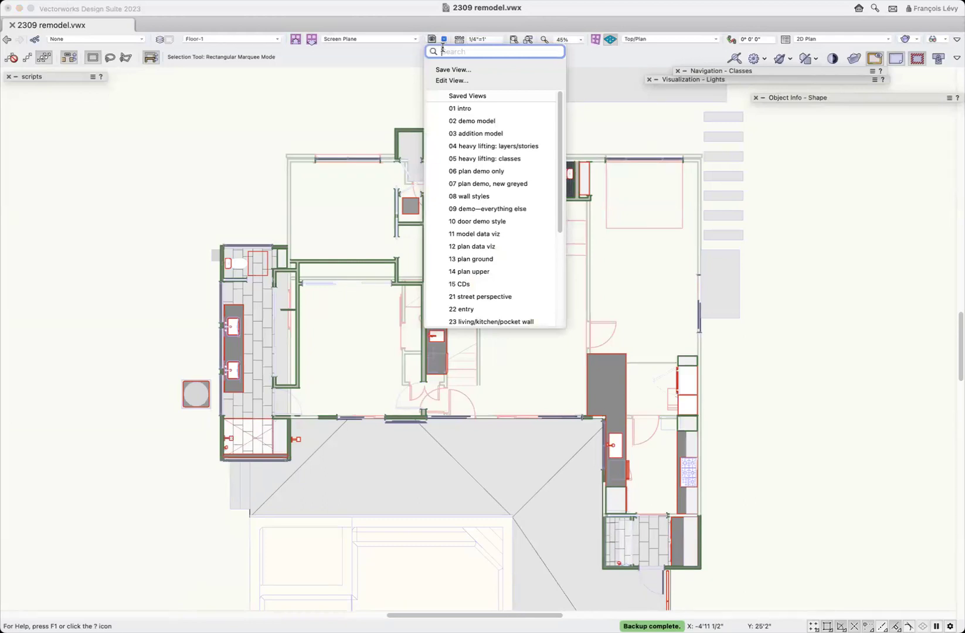
{"action": "left_click", "coordinate": [471, 172]}
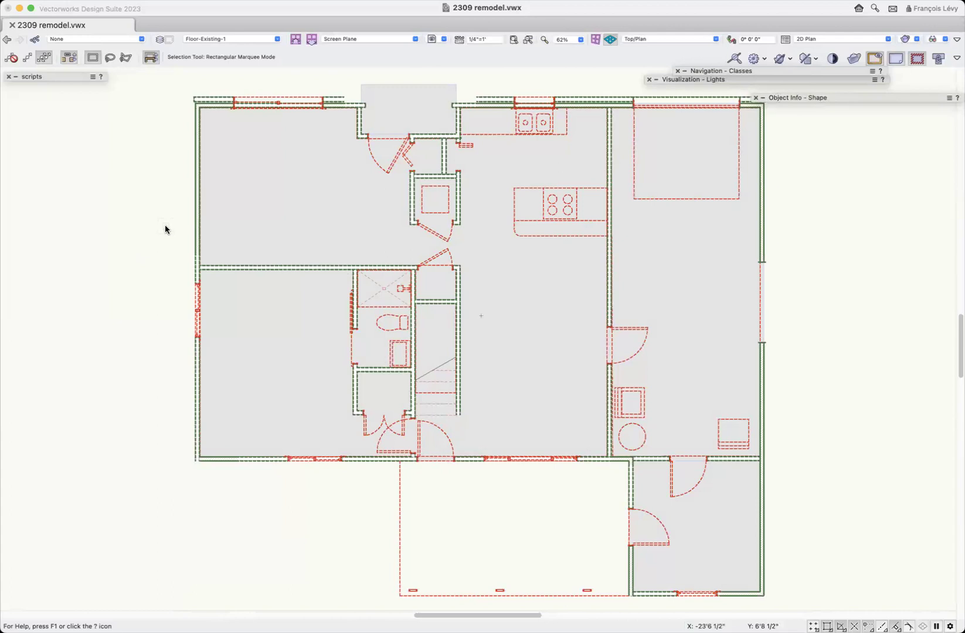
Step: Restore the saved view "10 door demo style" and make Floor-1 the active design layer
{"action": "left_click", "coordinate": [439, 40]}
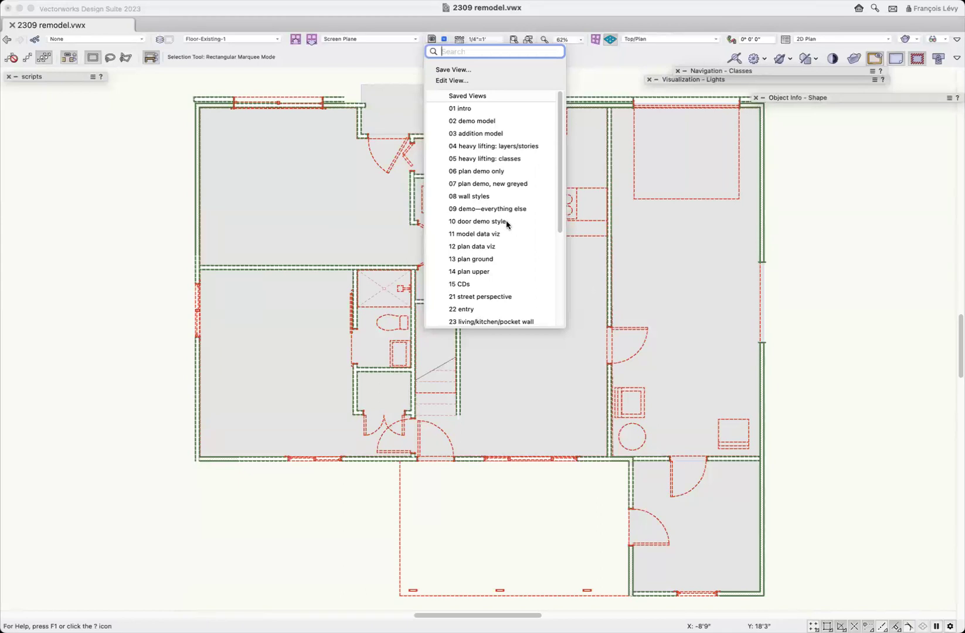
{"action": "left_click", "coordinate": [478, 221]}
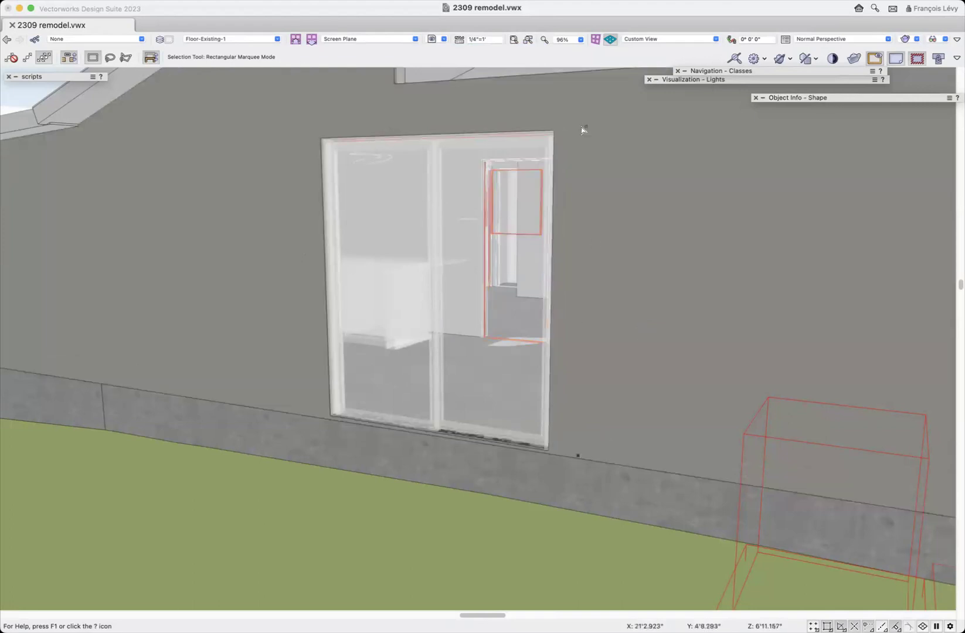
{"action": "left_click", "coordinate": [444, 39]}
{"action": "left_click", "coordinate": [444, 39]}
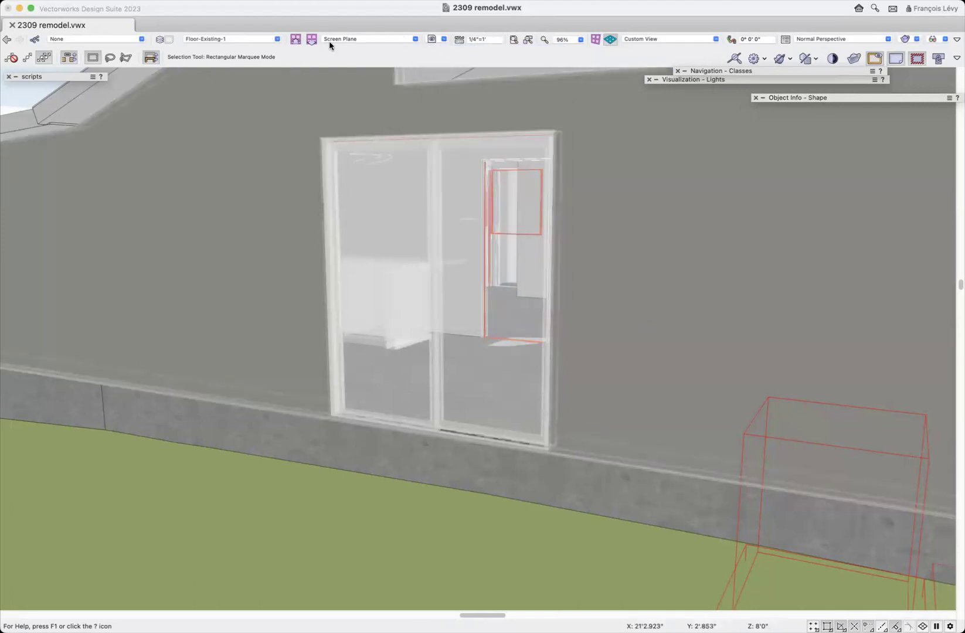
{"action": "left_click", "coordinate": [268, 41]}
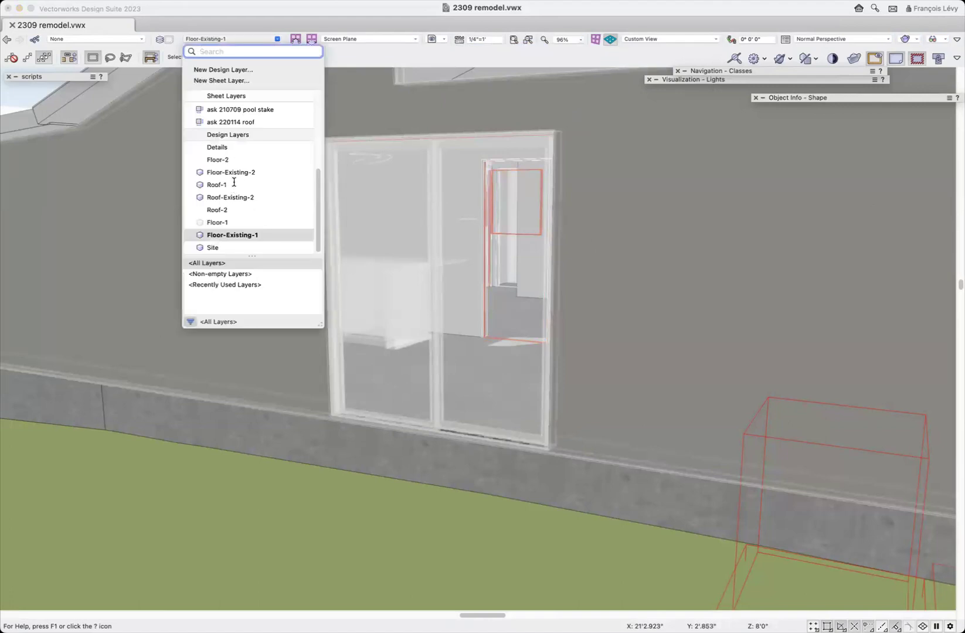
{"action": "left_click", "coordinate": [232, 222]}
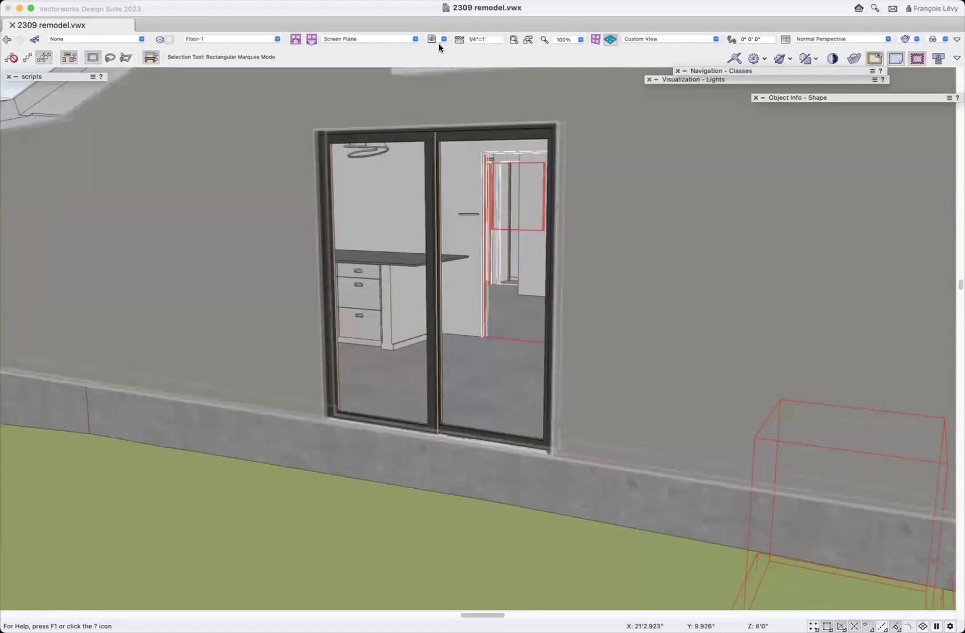
Step: Restore the saved view "10 door demo style" to bring back the demolition state of the sliding door wall
{"action": "scroll", "coordinate": [250, 283], "scroll_direction": "up", "scroll_amount": 3}
{"action": "scroll", "coordinate": [251, 284], "scroll_direction": "down", "scroll_amount": 3}
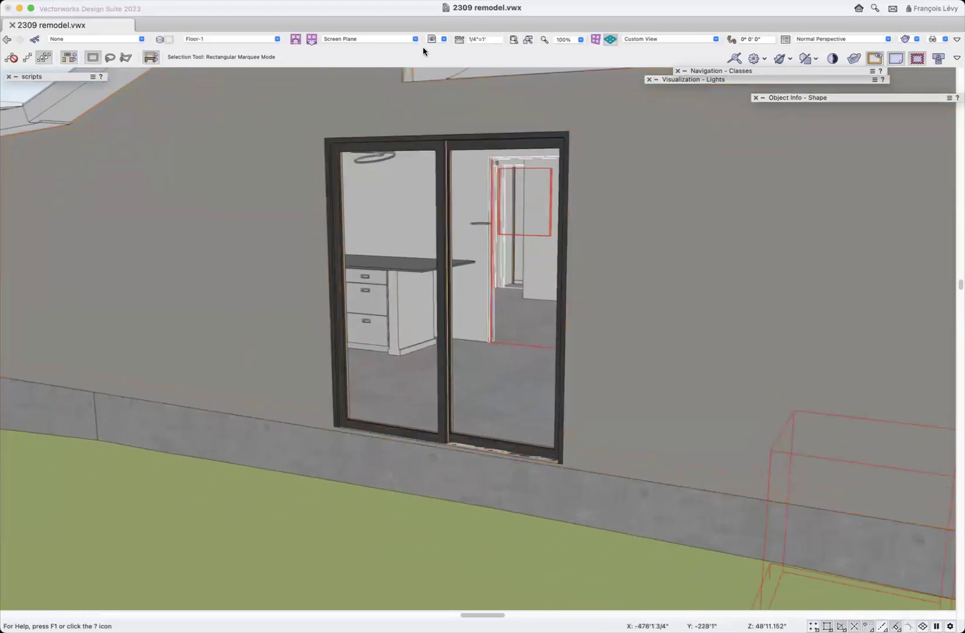
{"action": "left_click", "coordinate": [441, 38]}
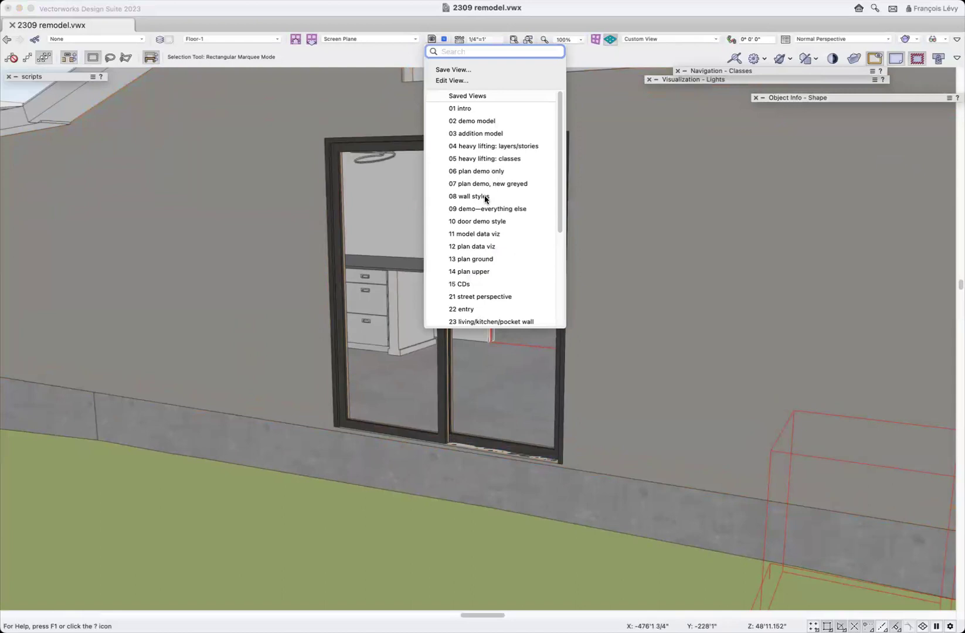
{"action": "left_click", "coordinate": [494, 222]}
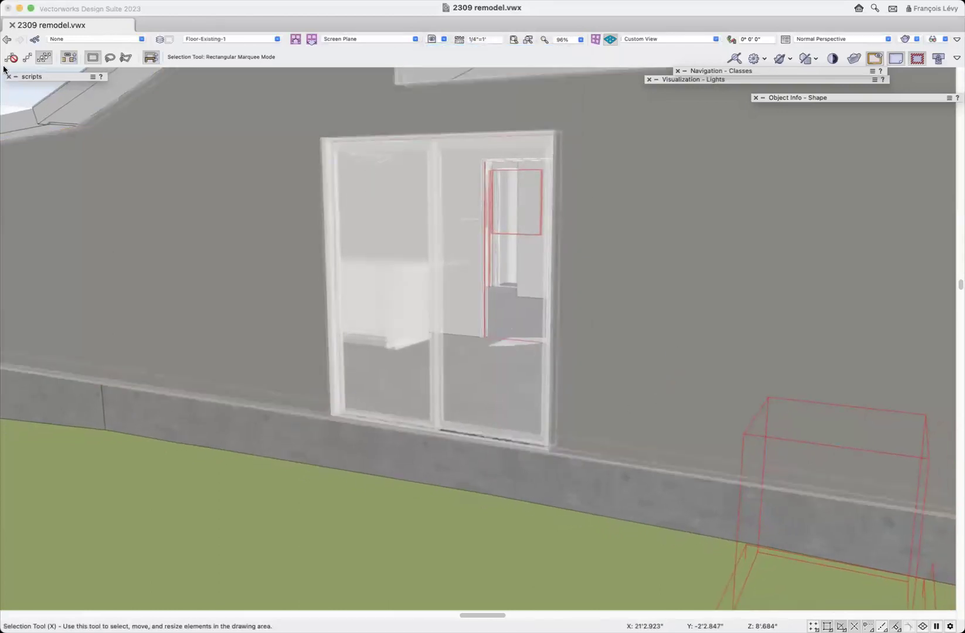
Step: Select the greyed door opening in the existing exterior wall and display its full object properties beside the model
{"action": "left_click", "coordinate": [323, 155]}
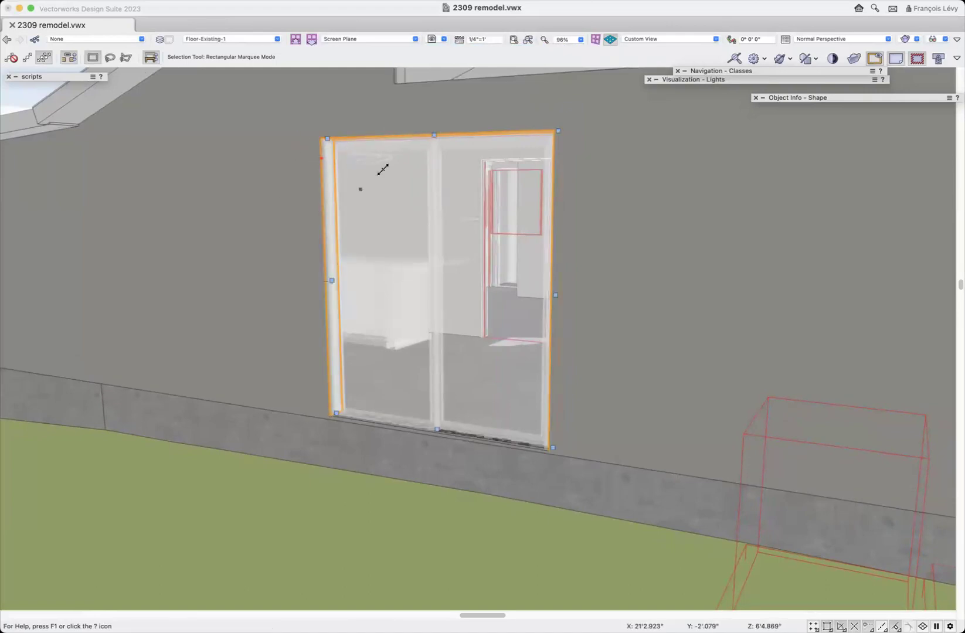
{"action": "double_click", "coordinate": [817, 96]}
{"action": "left_click_drag", "start_coordinate": [817, 97], "coordinate": [712, 112]}
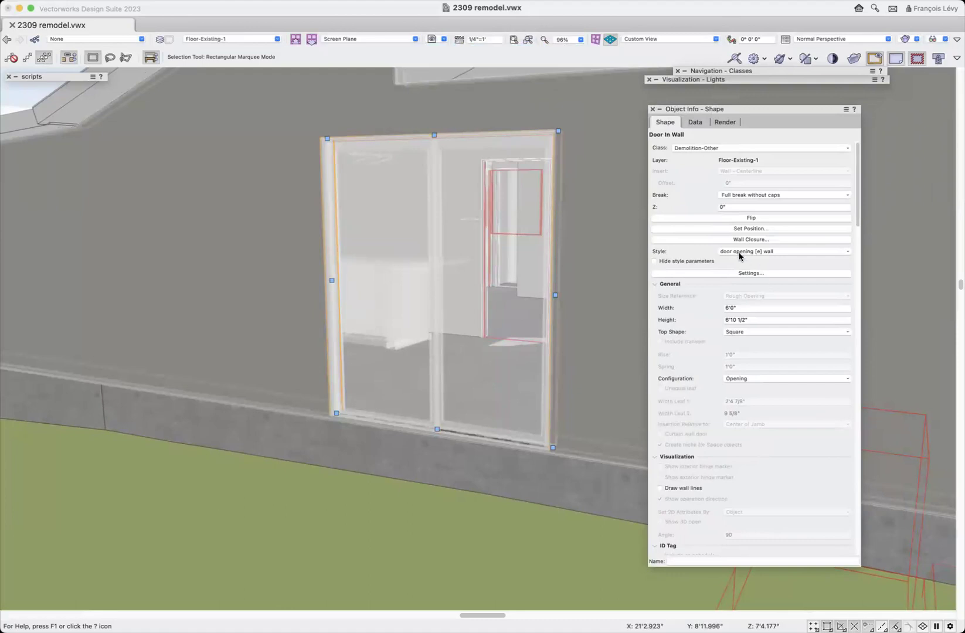
Step: Examine the General, 2D Visualization, ID Tag and Data settings of the "door opening [e] wall" door style, leaving them unchanged
{"action": "left_click", "coordinate": [731, 253]}
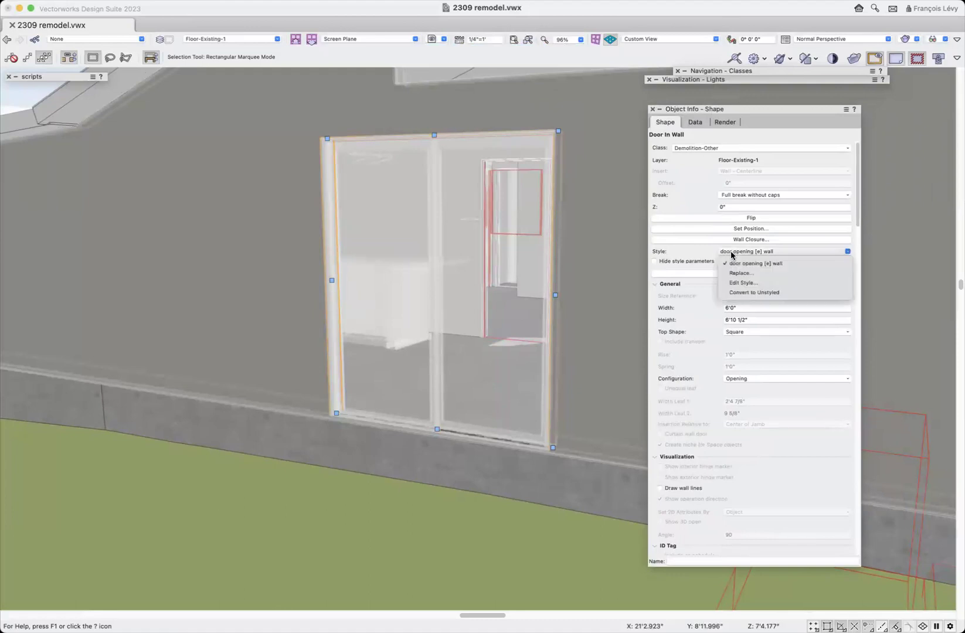
{"action": "left_click", "coordinate": [732, 284]}
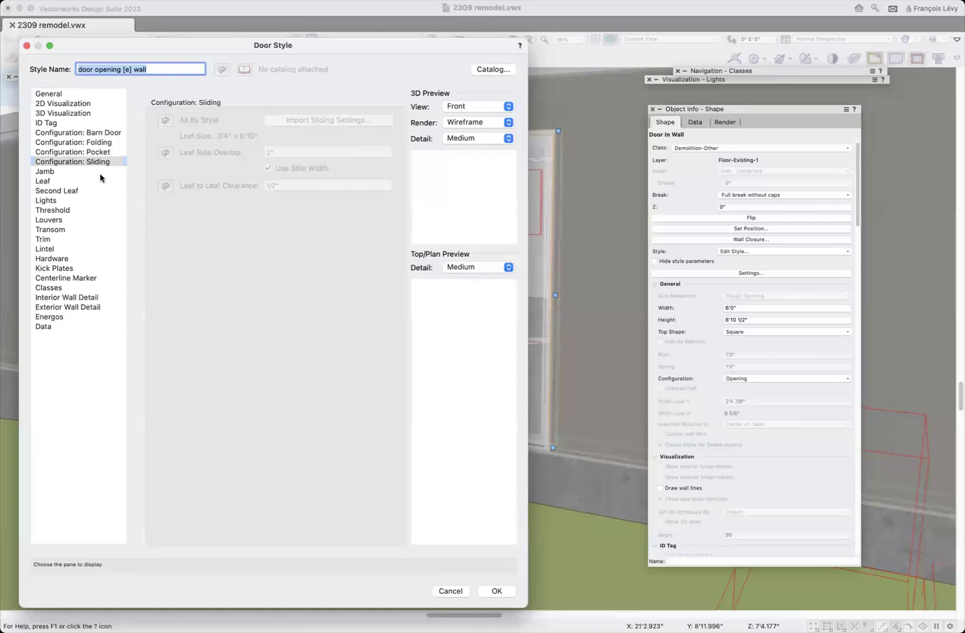
{"action": "left_click", "coordinate": [79, 103]}
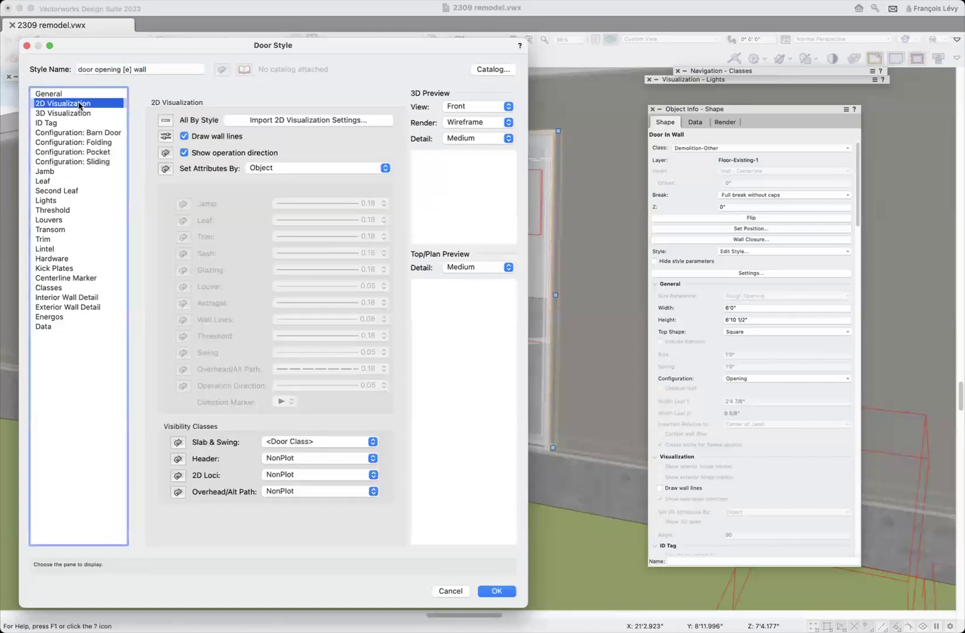
{"action": "left_click", "coordinate": [70, 95]}
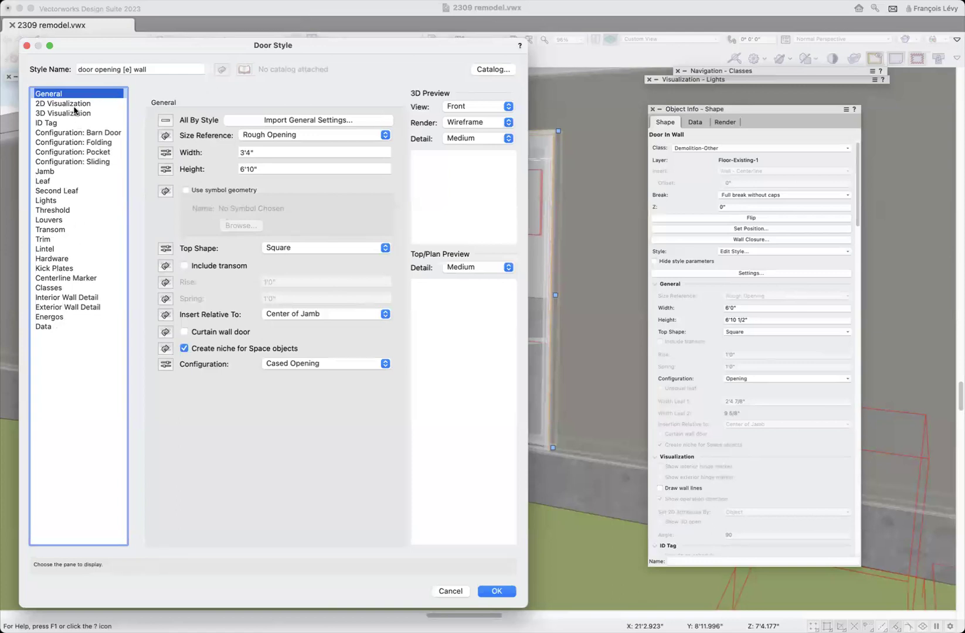
{"action": "left_click", "coordinate": [69, 326]}
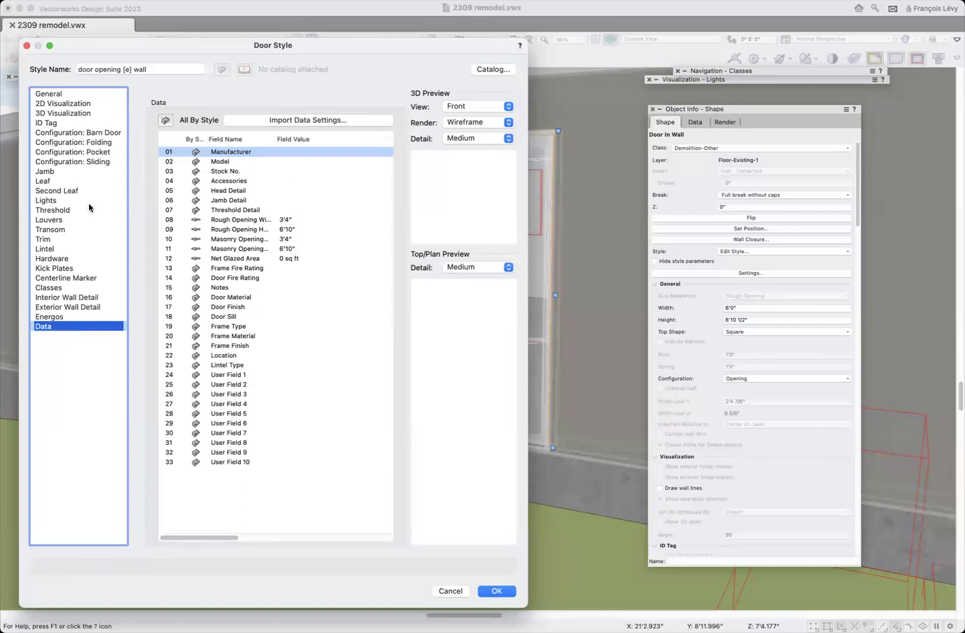
{"action": "left_click", "coordinate": [54, 124]}
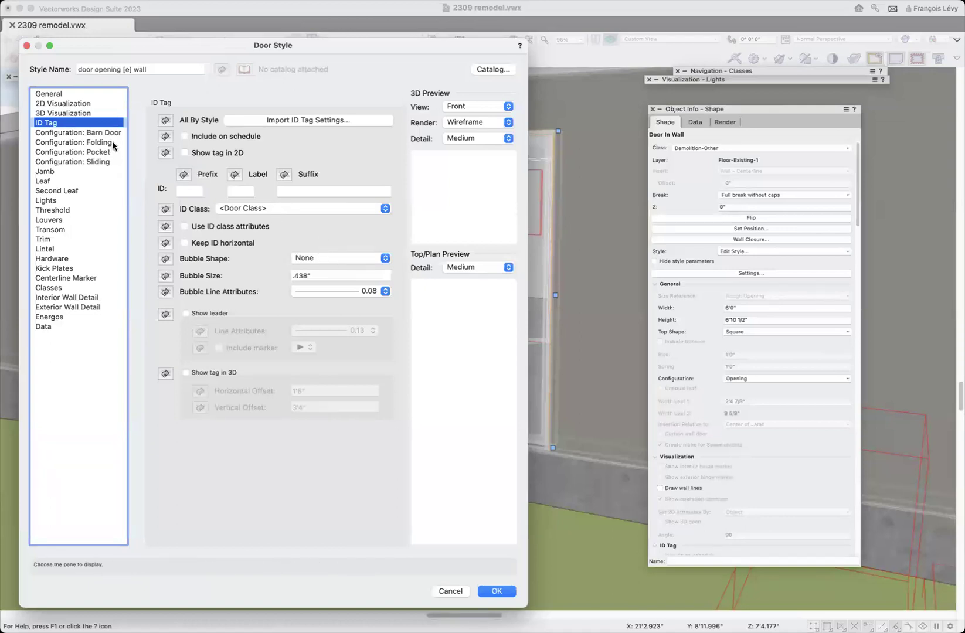
{"action": "left_click", "coordinate": [71, 94]}
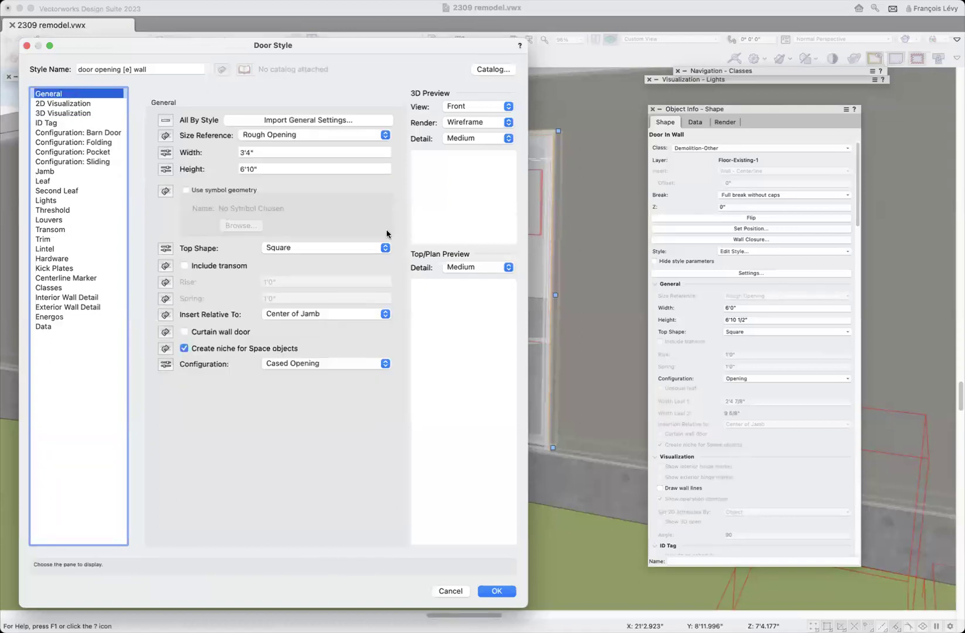
{"action": "left_click", "coordinate": [450, 591]}
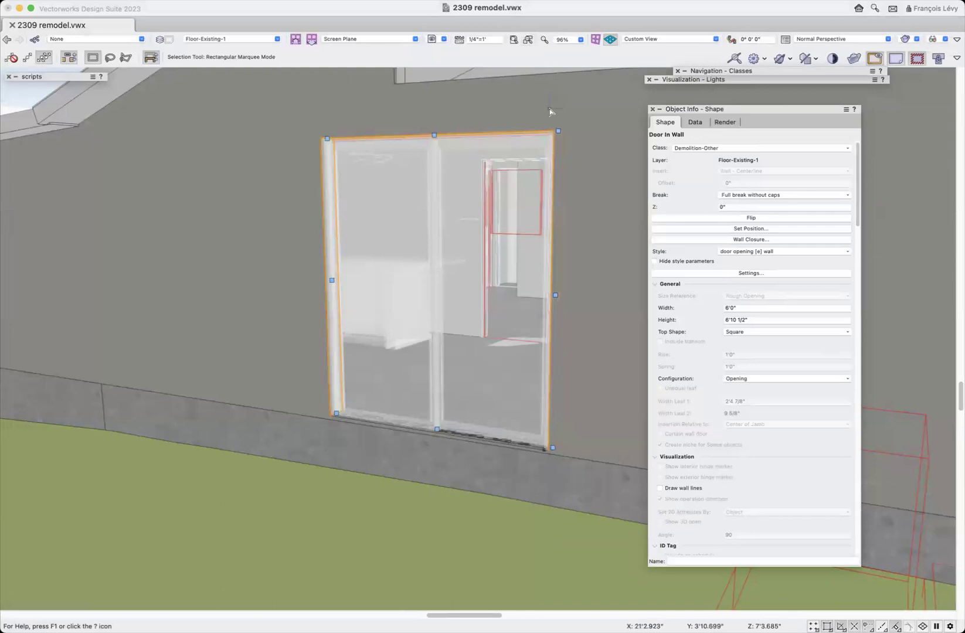
Step: Find the "door opening [e] wall" style in the file's doors+windows resource folder and make it the active symbol
{"action": "key", "text": "super+r"}
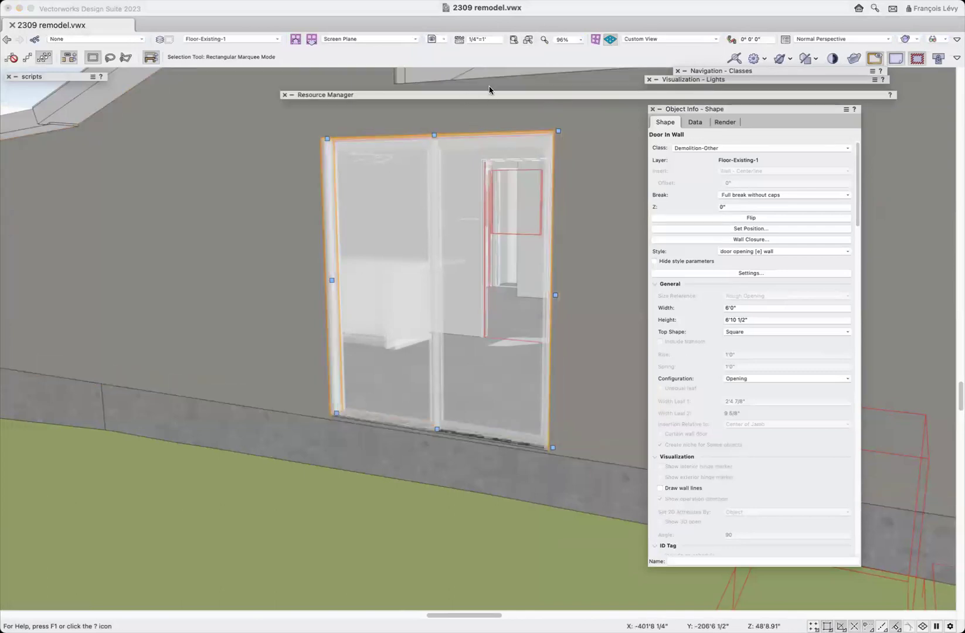
{"action": "double_click", "coordinate": [730, 94]}
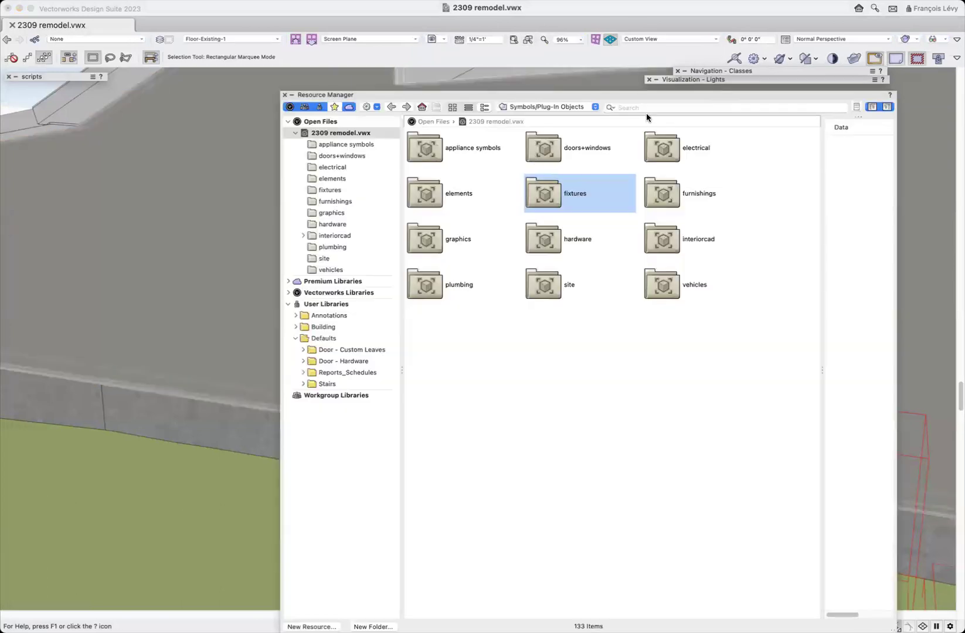
{"action": "double_click", "coordinate": [560, 152]}
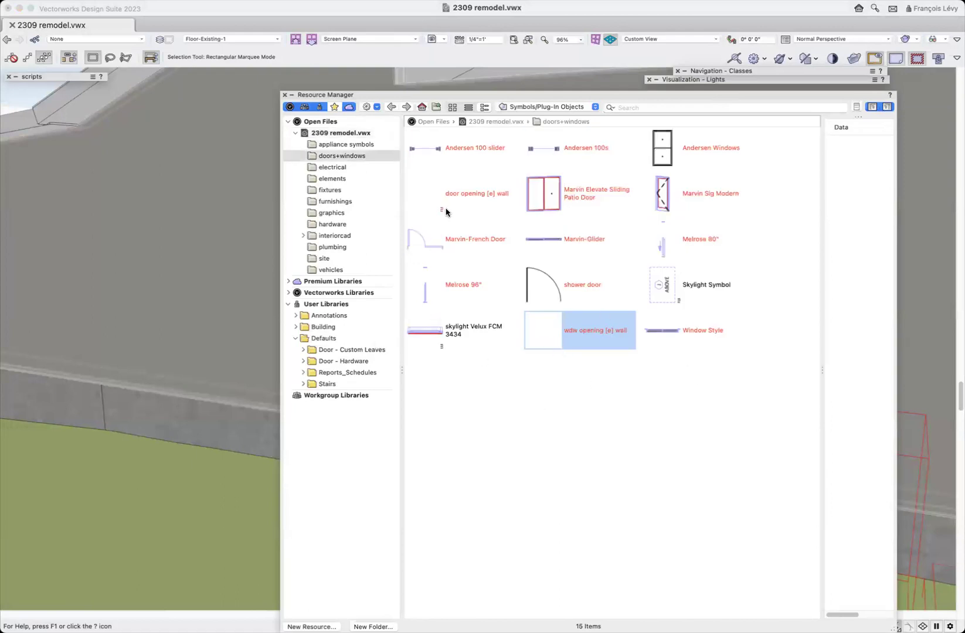
{"action": "left_click", "coordinate": [471, 197]}
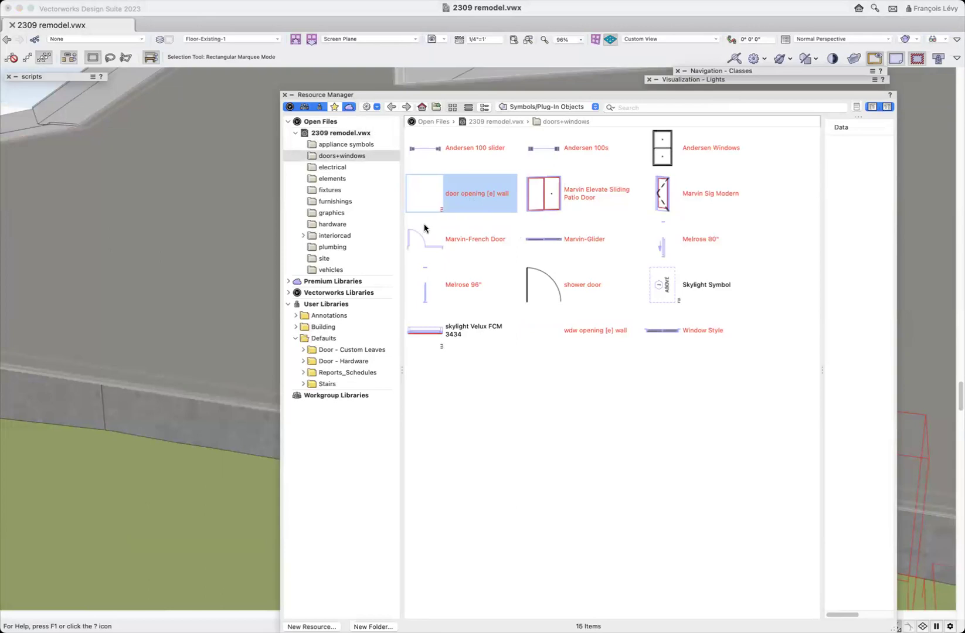
{"action": "double_click", "coordinate": [416, 191]}
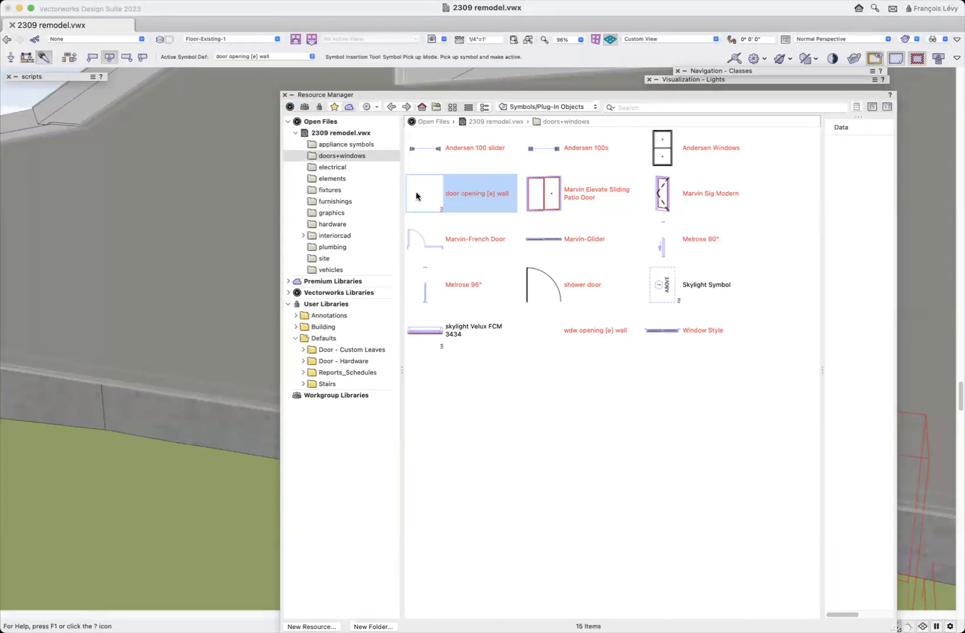
Step: Reopen the selected opening's door style to check its 2D Visualization settings, and leave without changes
{"action": "mouse_move", "coordinate": [796, 72]}
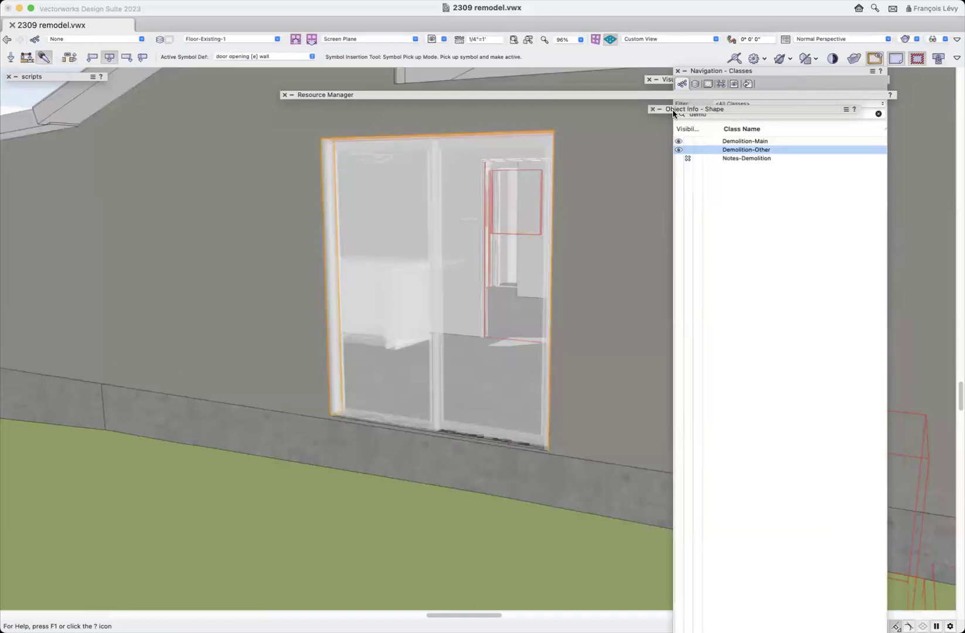
{"action": "mouse_move", "coordinate": [674, 111]}
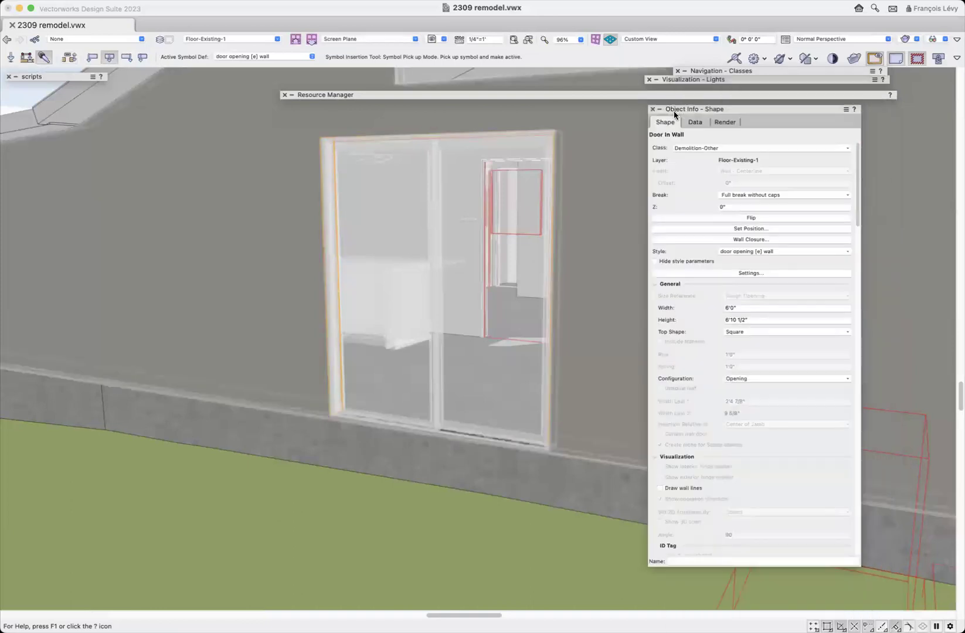
{"action": "left_click", "coordinate": [765, 254]}
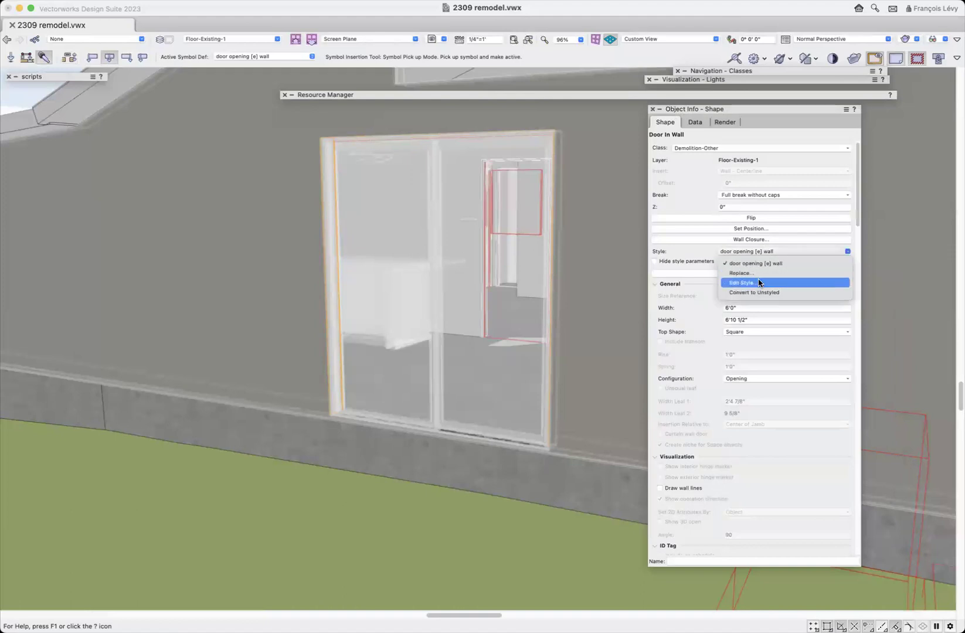
{"action": "left_click", "coordinate": [757, 279]}
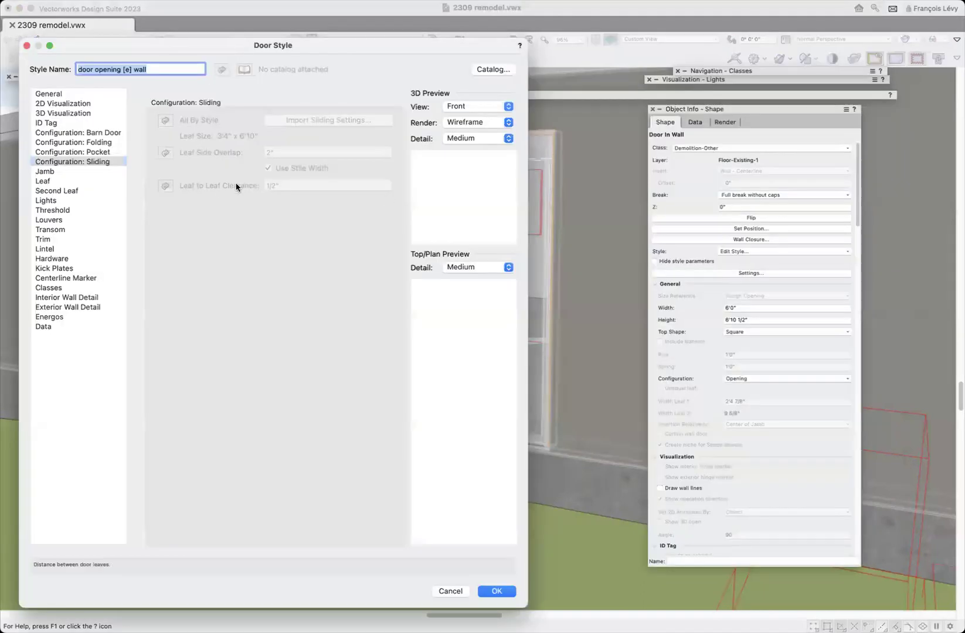
{"action": "left_click", "coordinate": [55, 103]}
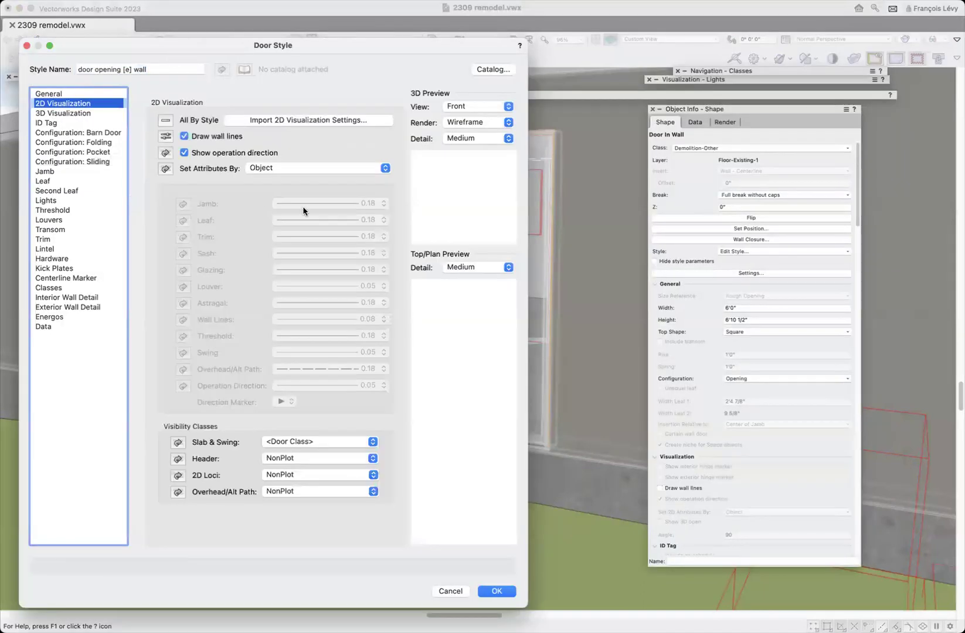
{"action": "left_click", "coordinate": [451, 592]}
Step: Fix the class of the "door opening [e] wall" style to Demolition-Other by style in its plug-in style options, and collapse the resource browser
{"action": "left_click", "coordinate": [318, 95]}
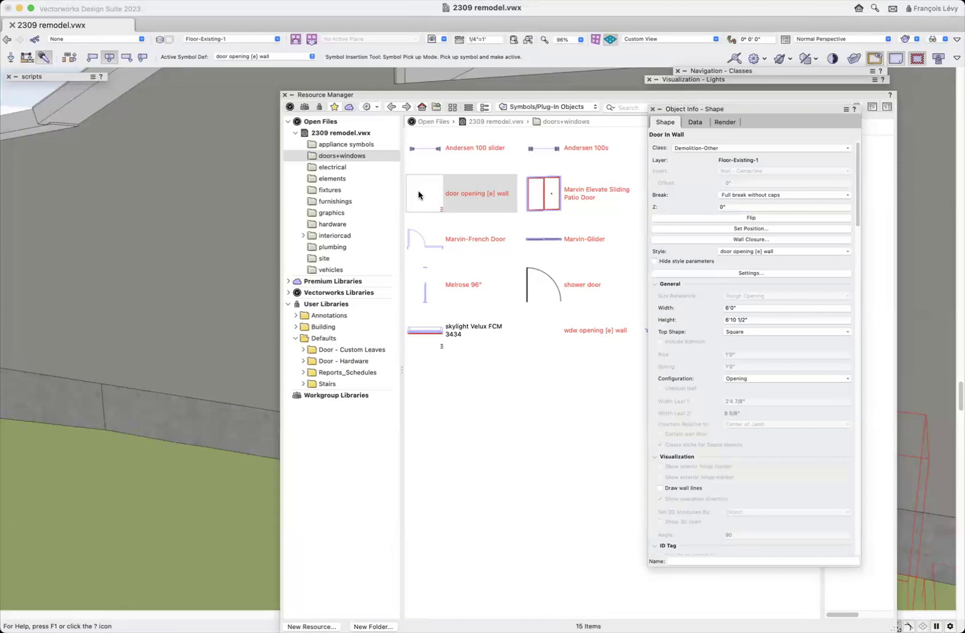
{"action": "right_click", "coordinate": [421, 183]}
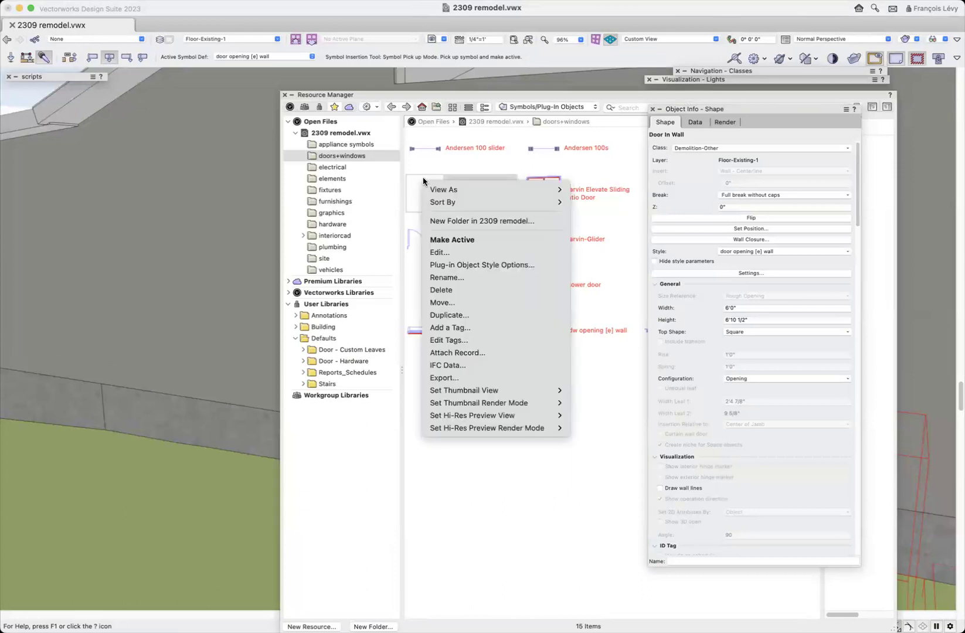
{"action": "left_click", "coordinate": [450, 265]}
{"action": "left_click_drag", "start_coordinate": [550, 94], "coordinate": [553, 162]}
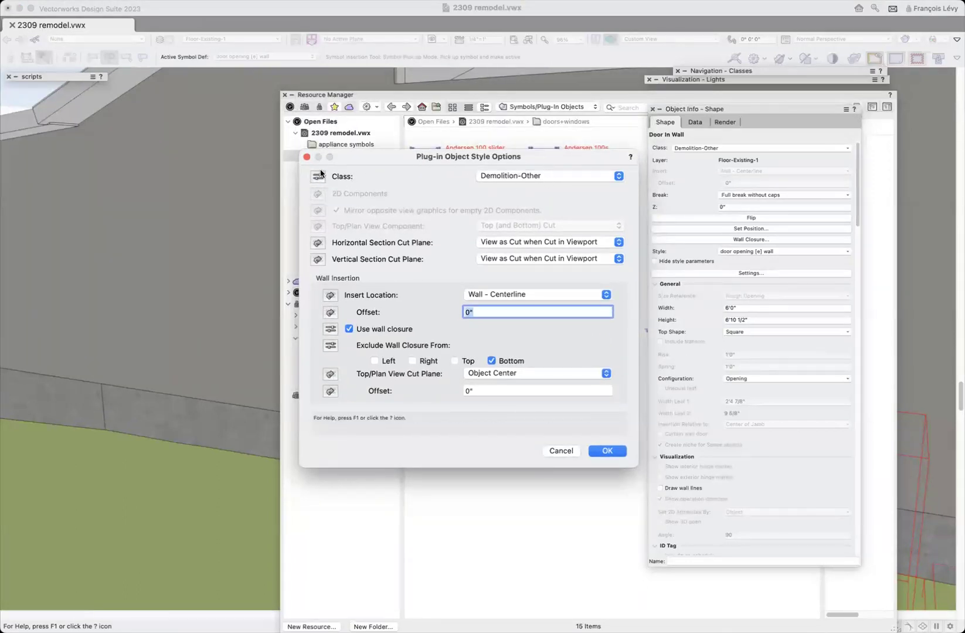
{"action": "left_click", "coordinate": [499, 177]}
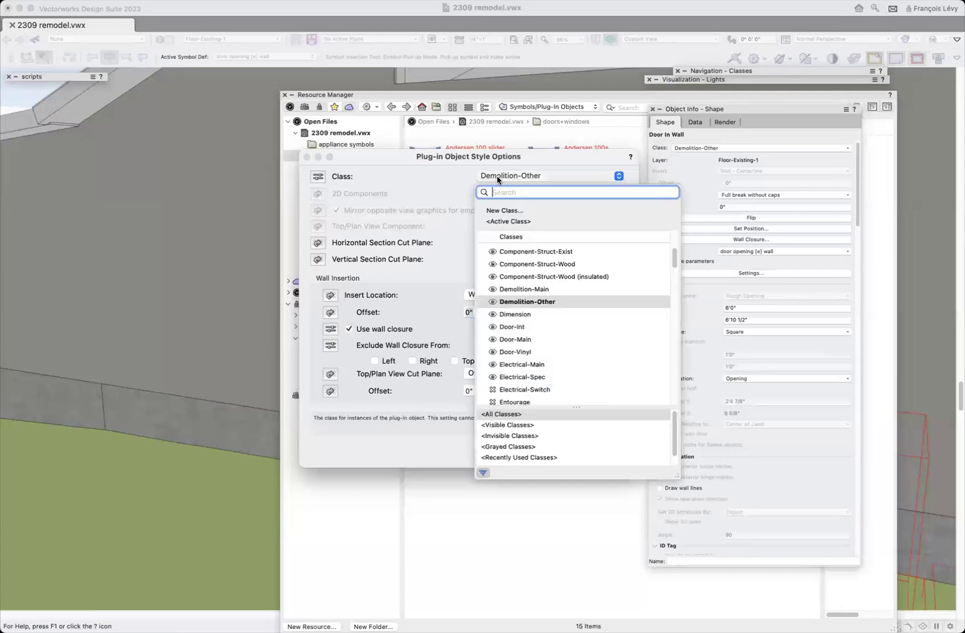
{"action": "left_click", "coordinate": [519, 303]}
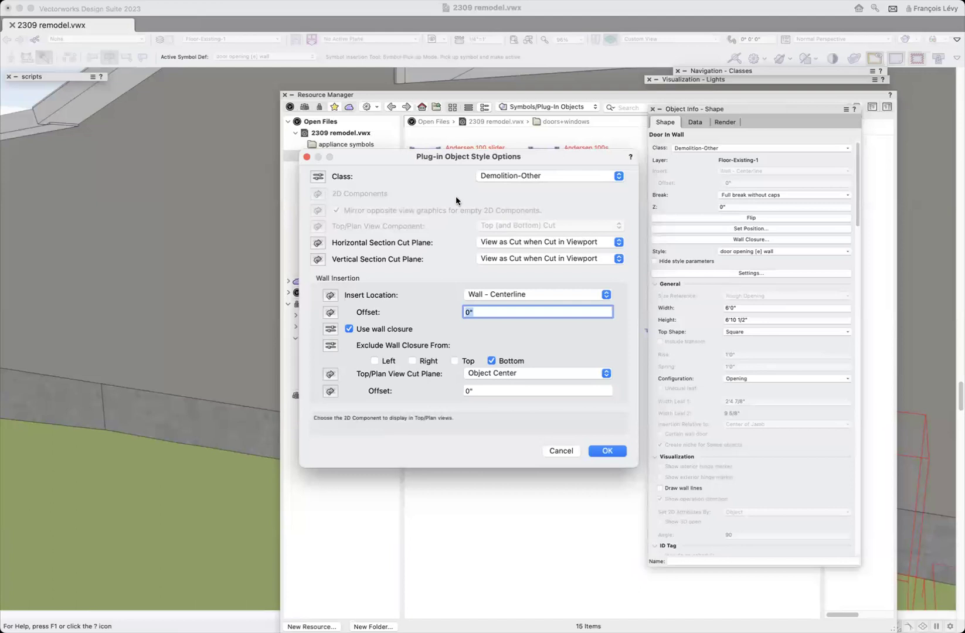
{"action": "left_click", "coordinate": [318, 177]}
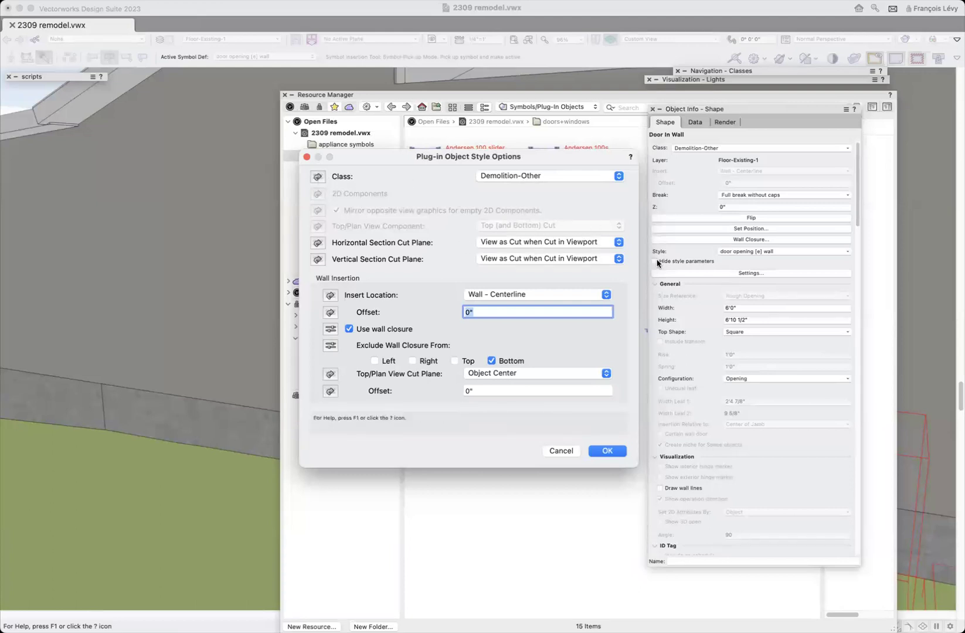
{"action": "left_click", "coordinate": [607, 450]}
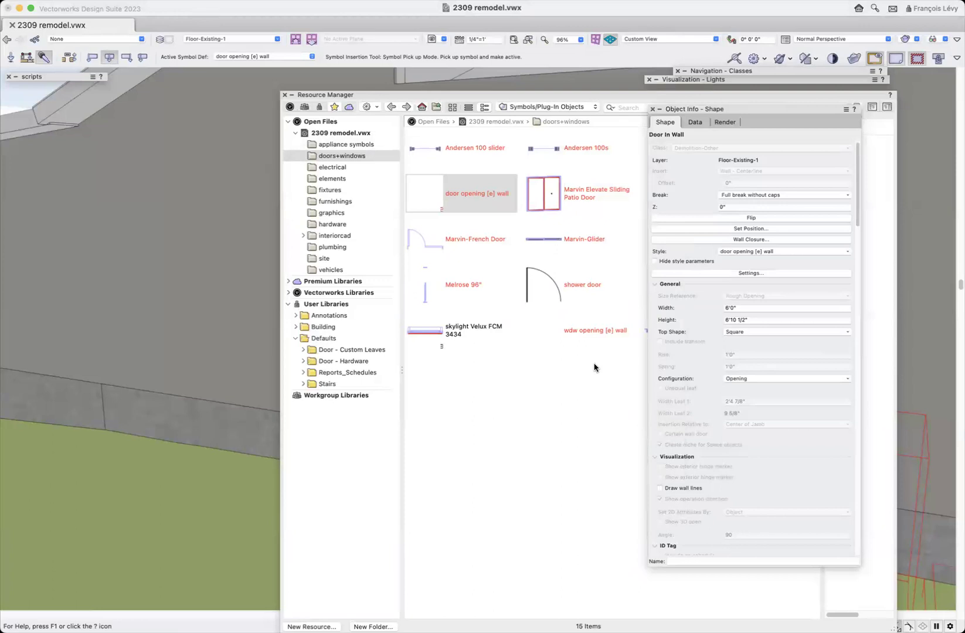
{"action": "left_click", "coordinate": [533, 326]}
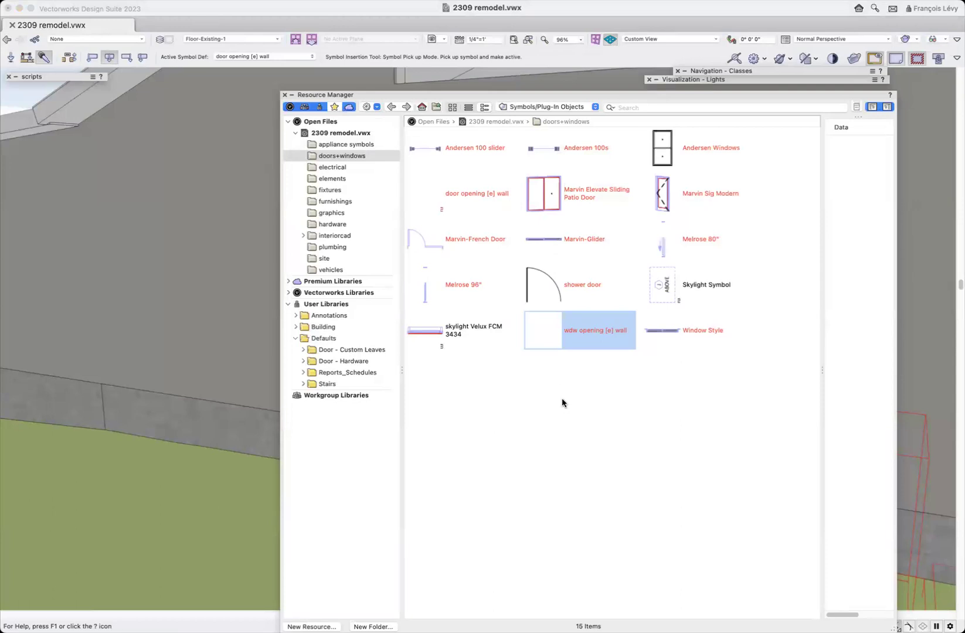
{"action": "double_click", "coordinate": [623, 95]}
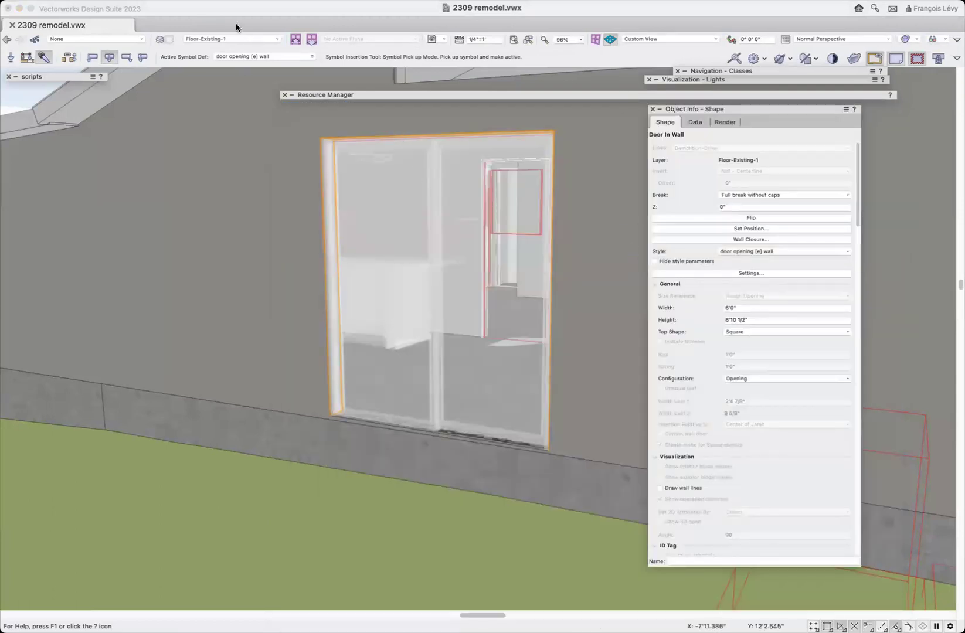
Step: Make Floor-1 the active design layer and try to pick the new sliding glass door
{"action": "left_click", "coordinate": [237, 39]}
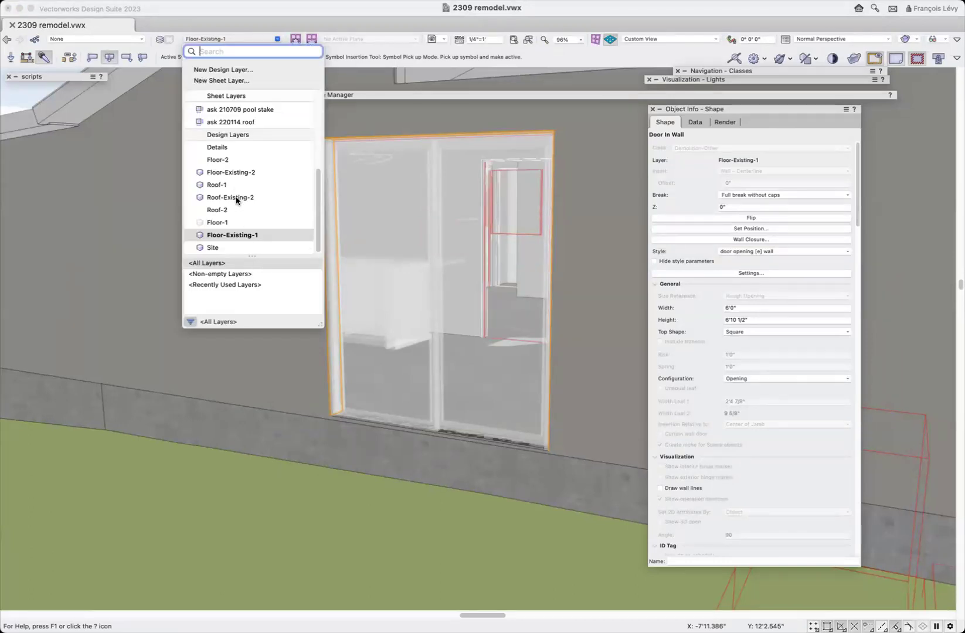
{"action": "left_click", "coordinate": [235, 223]}
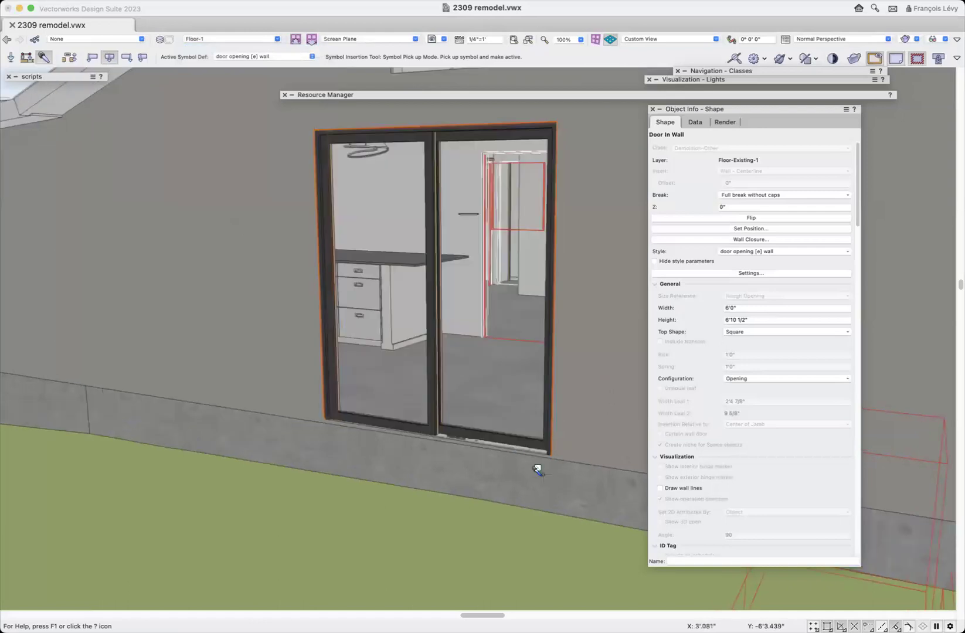
{"action": "left_click", "coordinate": [536, 440]}
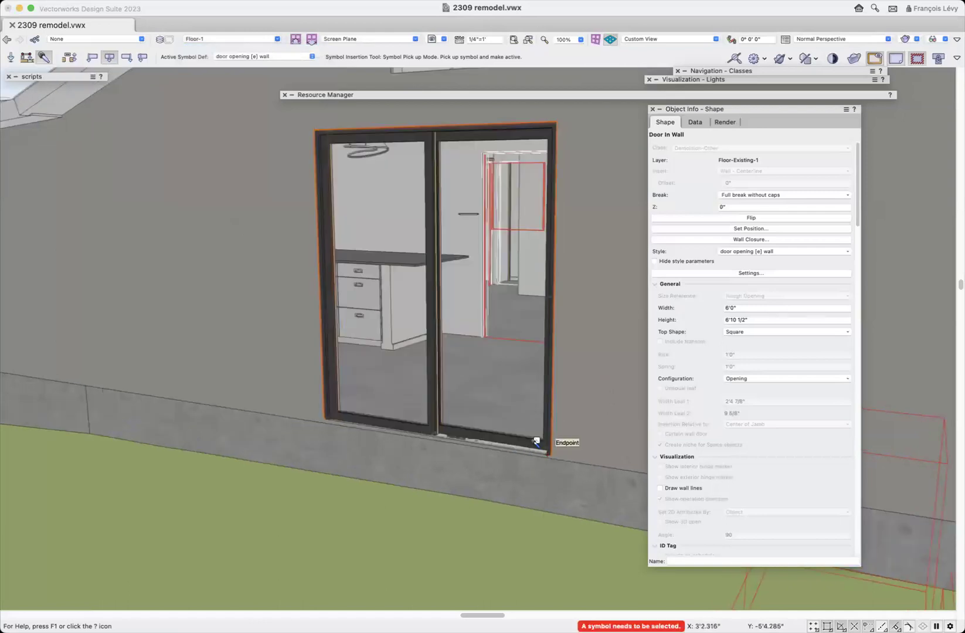
Step: Select the new sliding patio door with the Selection tool and set its width to 8'
{"action": "key", "text": "x"}
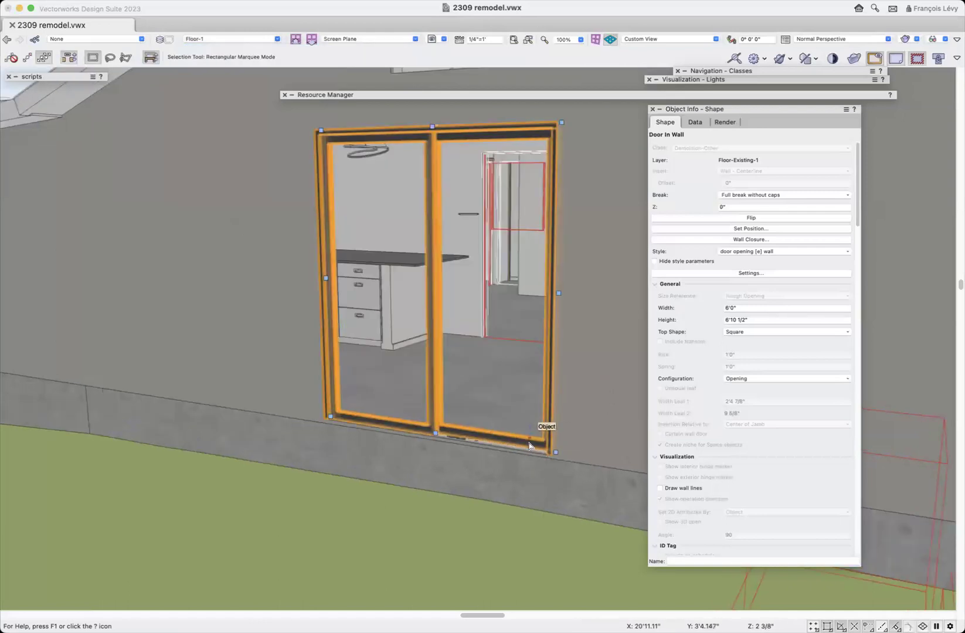
{"action": "left_click", "coordinate": [531, 446]}
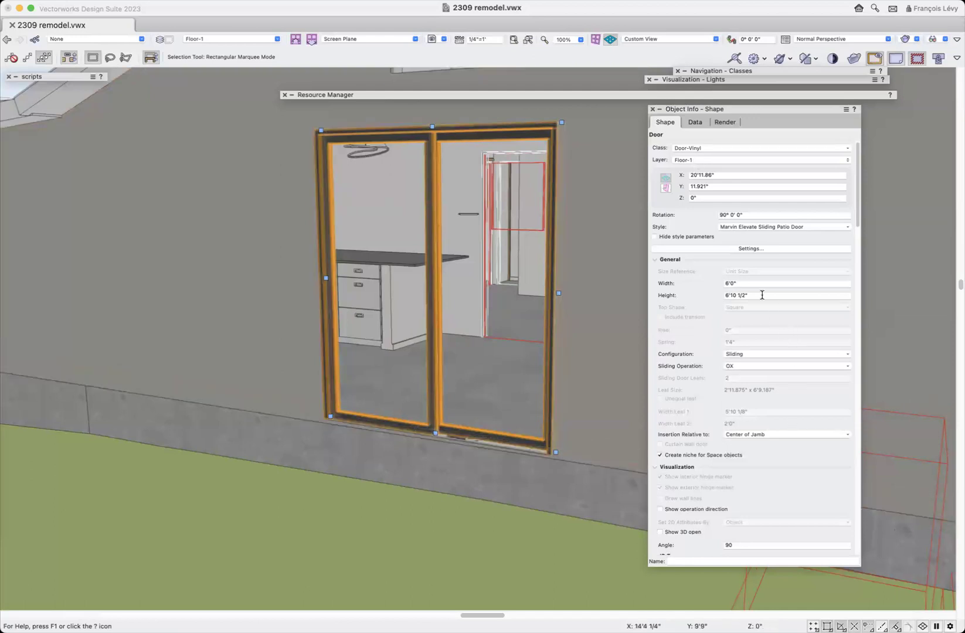
{"action": "left_click", "coordinate": [742, 284]}
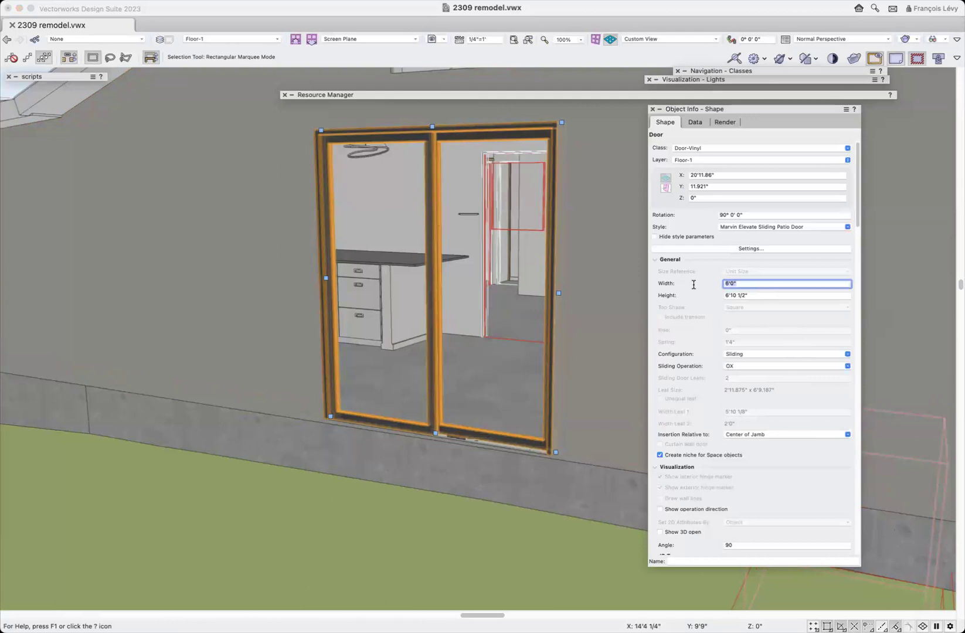
{"action": "type", "text": "8'"}
{"action": "key", "text": "Return"}
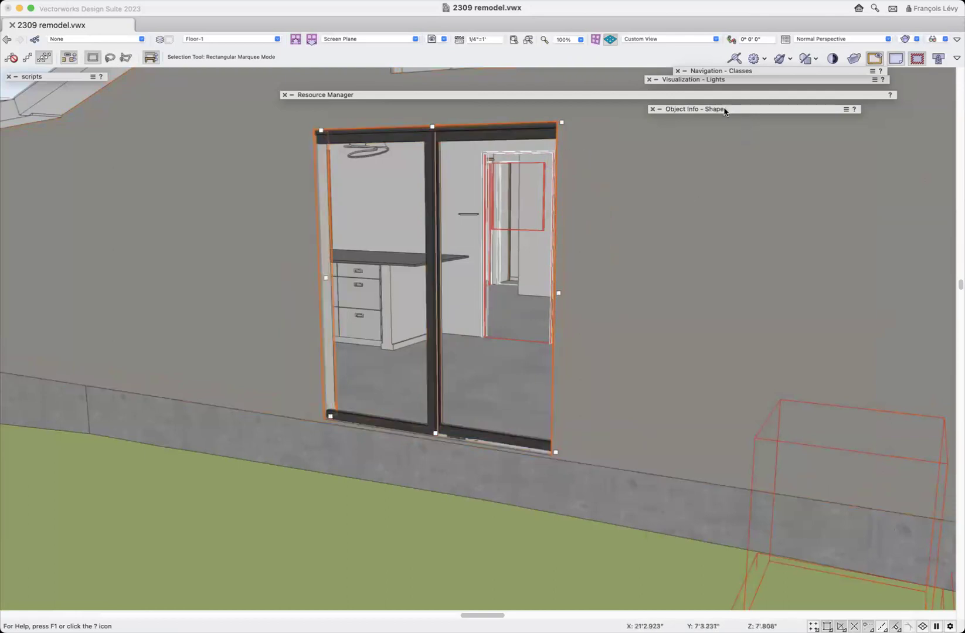
Step: Set the width of the demolition opening behind the patio door to 8', and undo the width changes to both objects
{"action": "mouse_move", "coordinate": [725, 111]}
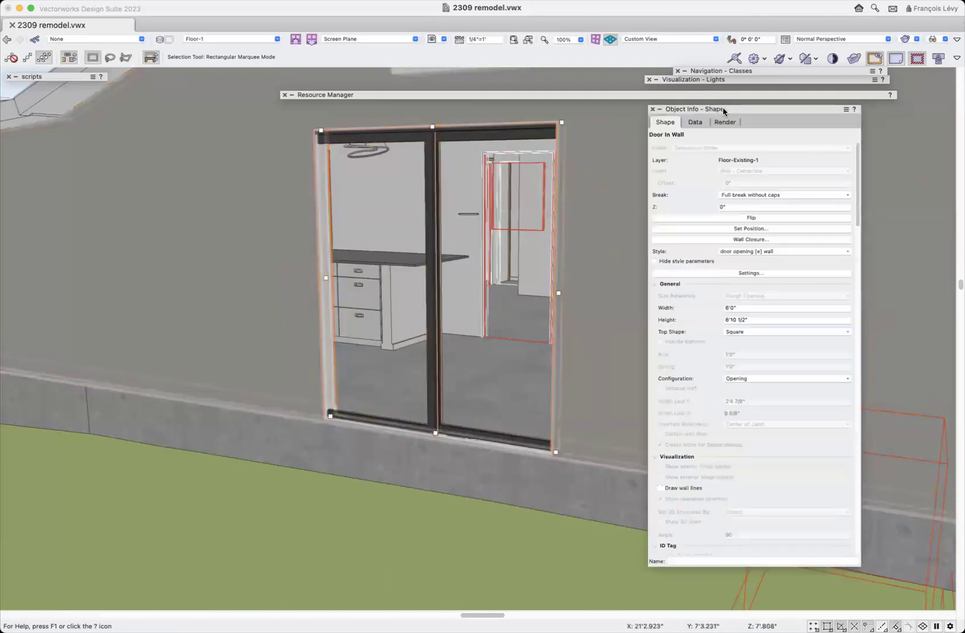
{"action": "left_click", "coordinate": [721, 309]}
{"action": "type", "text": "8'"}
{"action": "key", "text": "Return"}
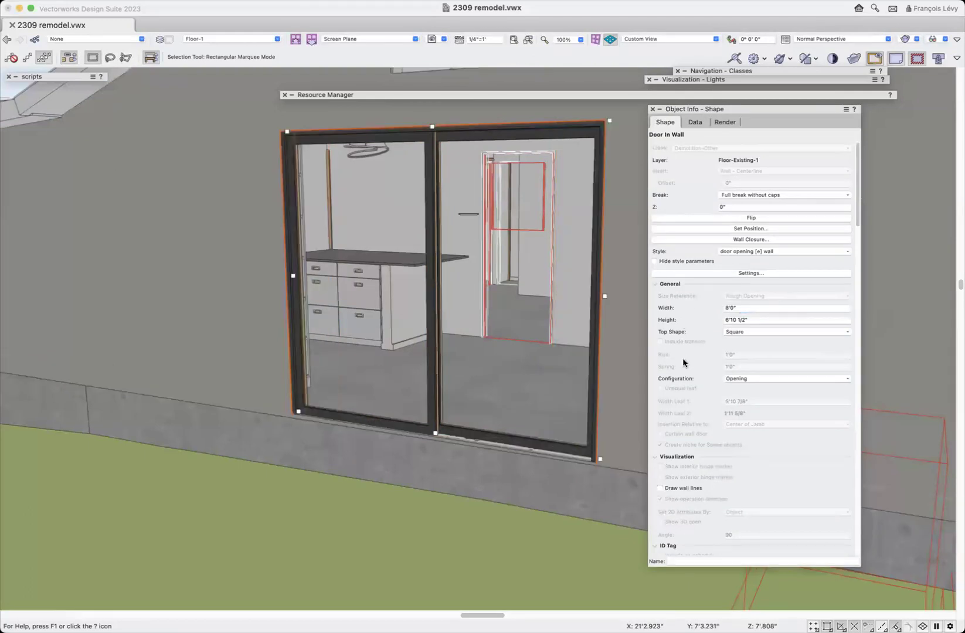
{"action": "key", "text": "super+z"}
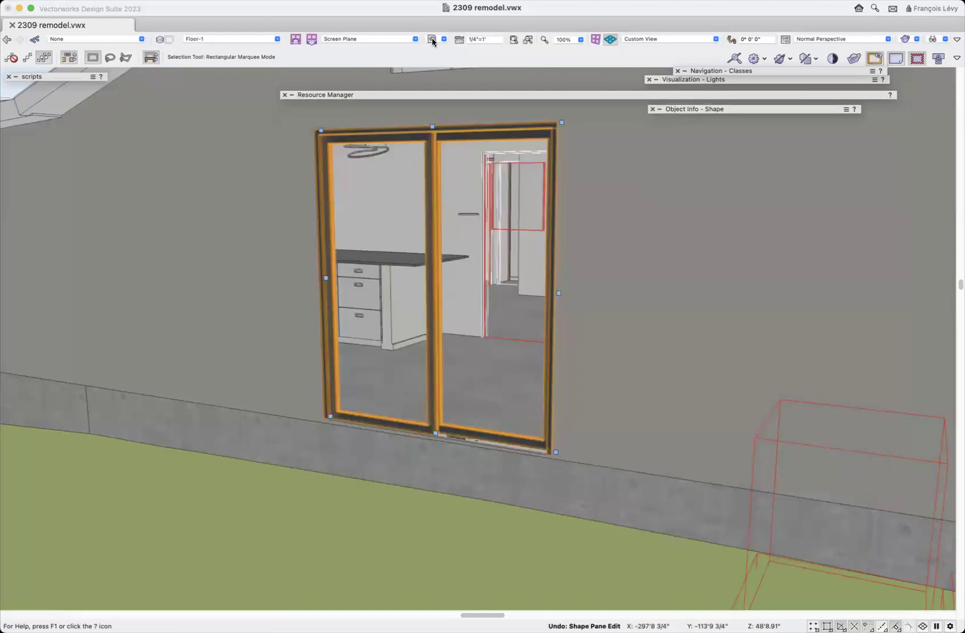
Step: Restore the "08 wall styles" saved view and select the existing exterior wall, the interior wall and the new bathroom wall in turn
{"action": "left_click", "coordinate": [432, 40]}
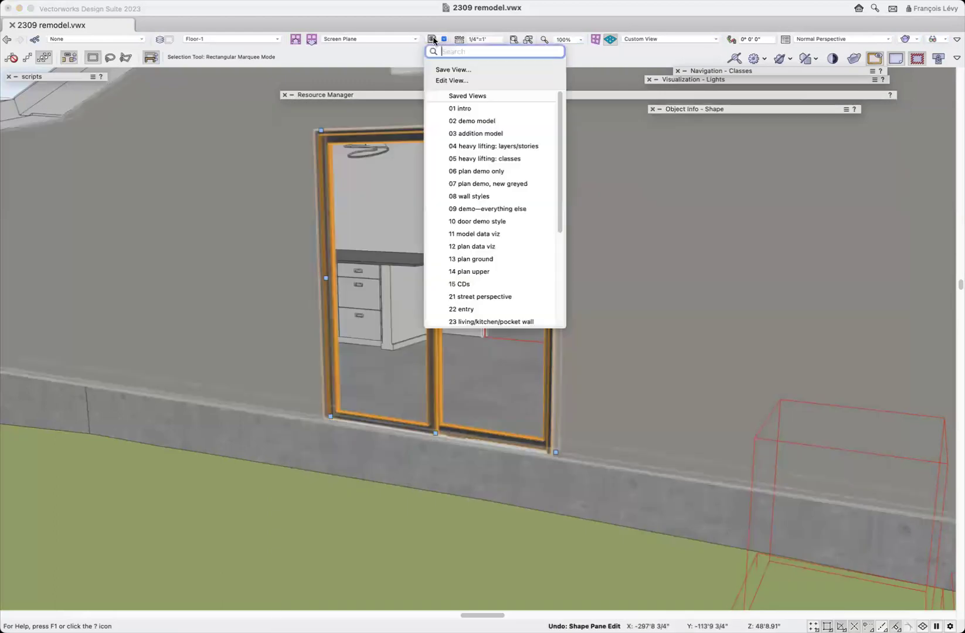
{"action": "left_click", "coordinate": [483, 198]}
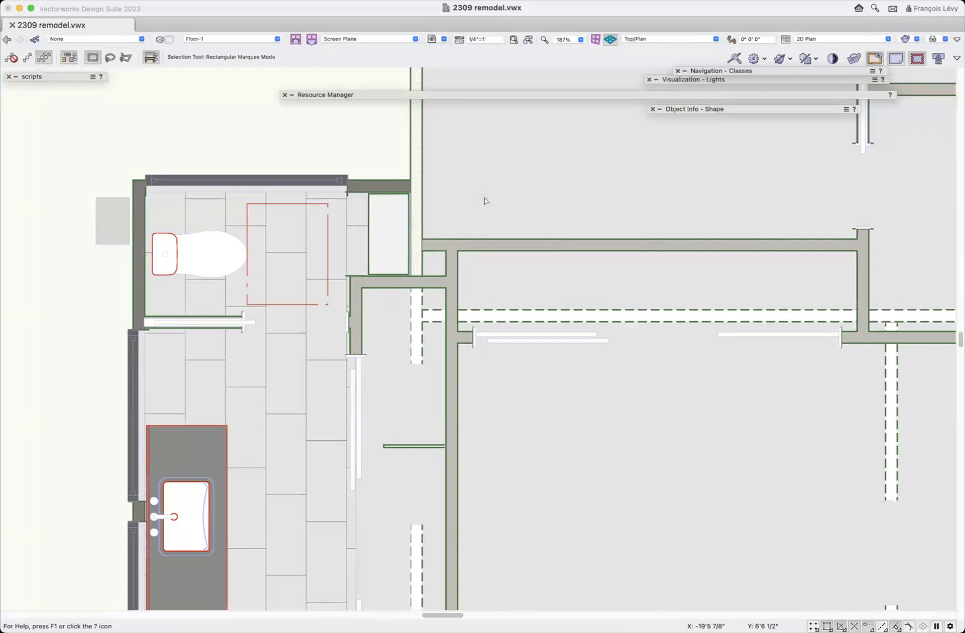
{"action": "left_click", "coordinate": [423, 142]}
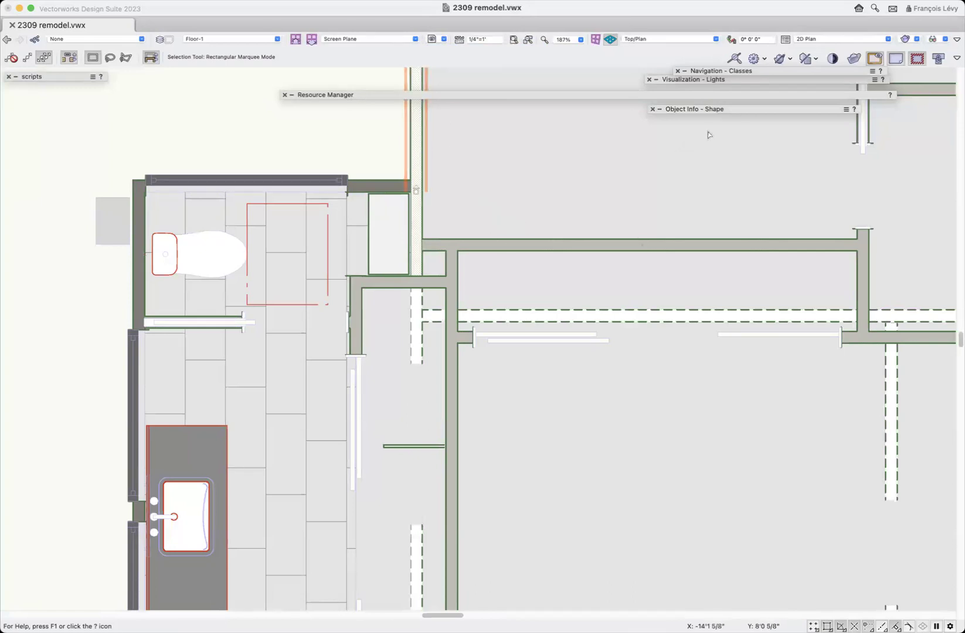
{"action": "mouse_move", "coordinate": [742, 108]}
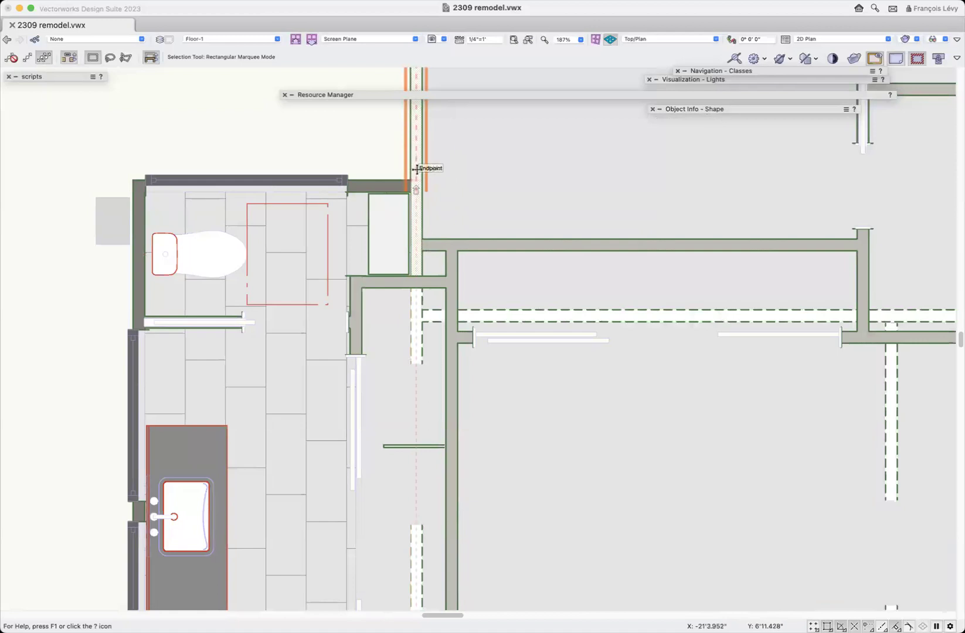
{"action": "left_click", "coordinate": [578, 245]}
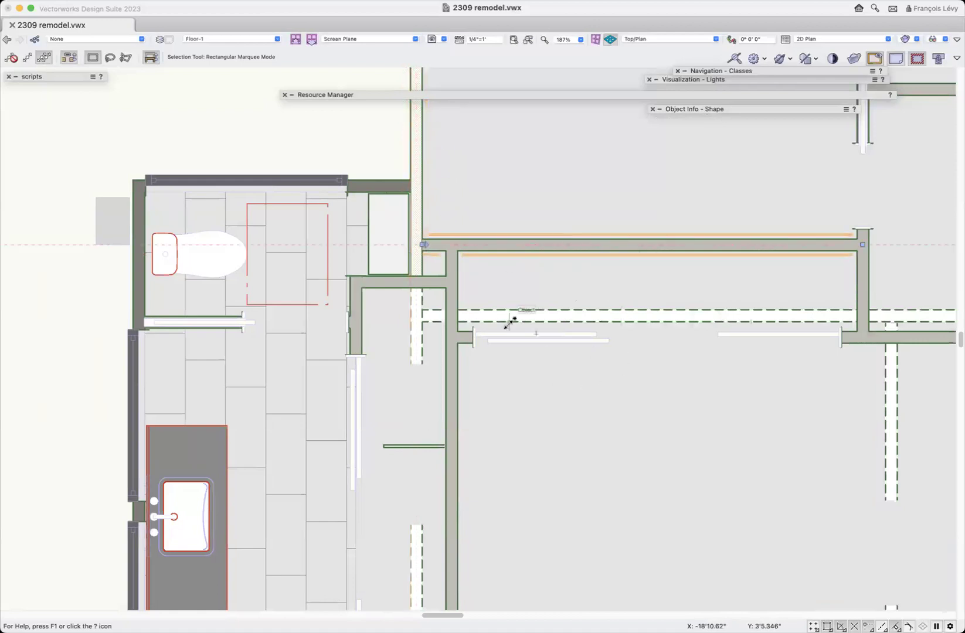
{"action": "left_click", "coordinate": [389, 186]}
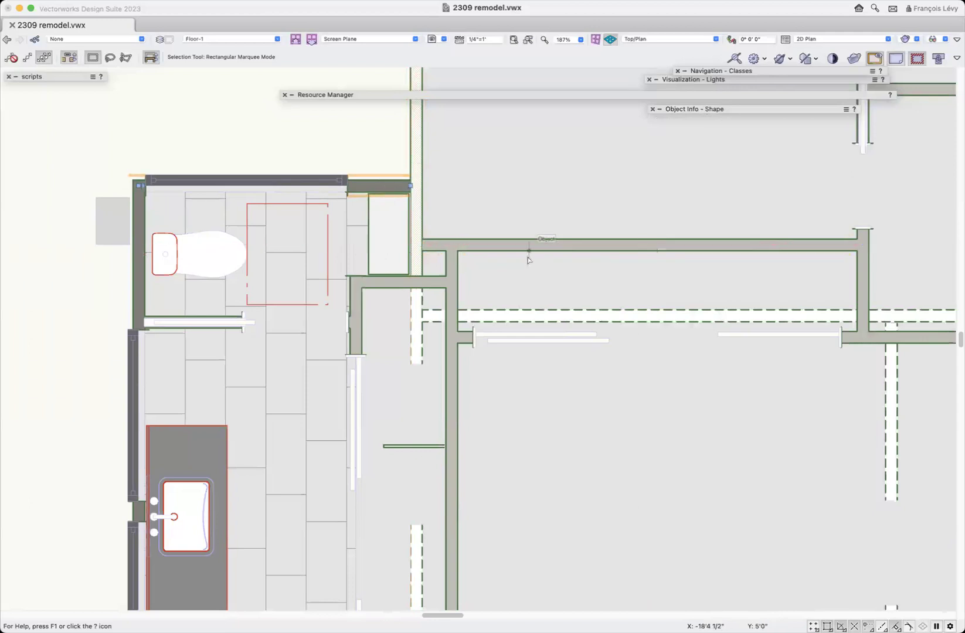
Step: Inspect the Demo-2x4 style definition of the long dashed demolition wall, and leave without changes
{"action": "left_click", "coordinate": [571, 315]}
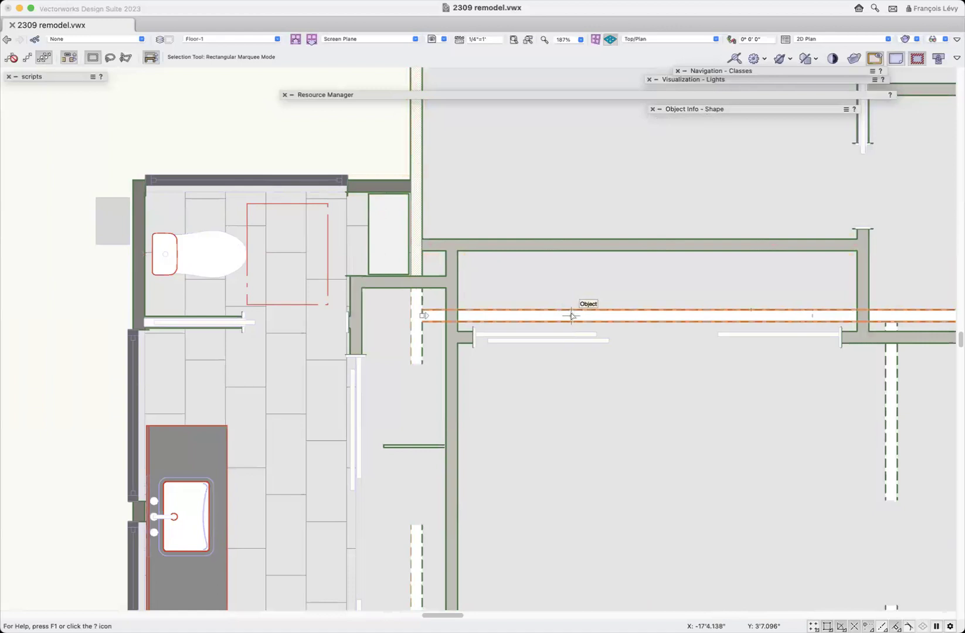
{"action": "mouse_move", "coordinate": [677, 114]}
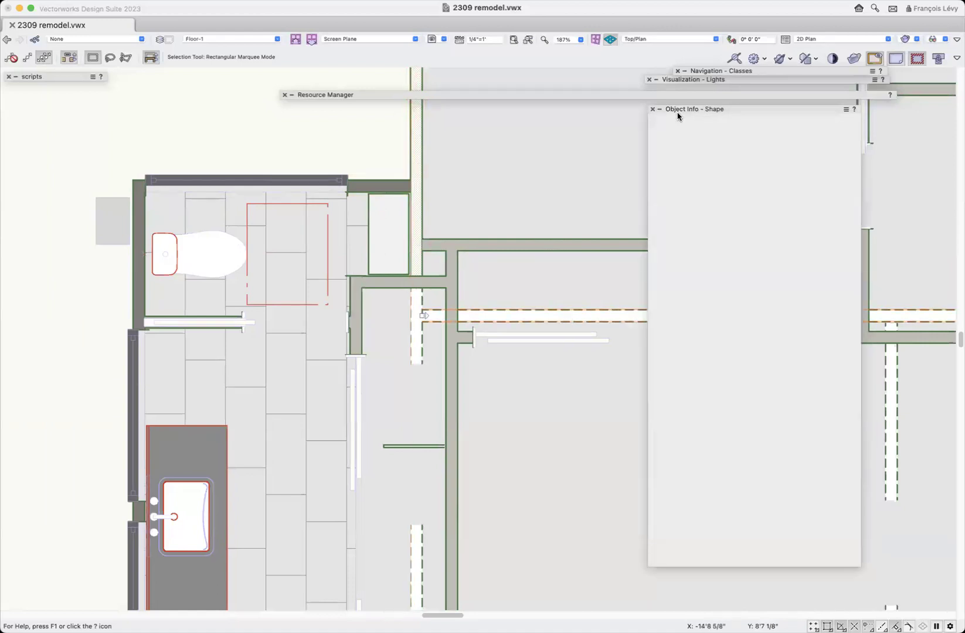
{"action": "left_click", "coordinate": [709, 172]}
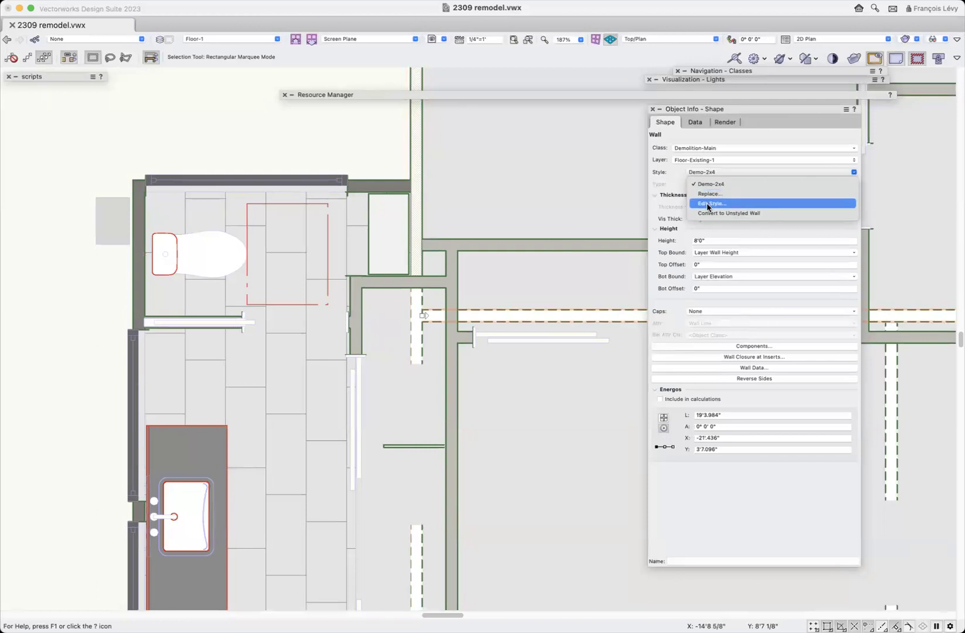
{"action": "left_click", "coordinate": [708, 204]}
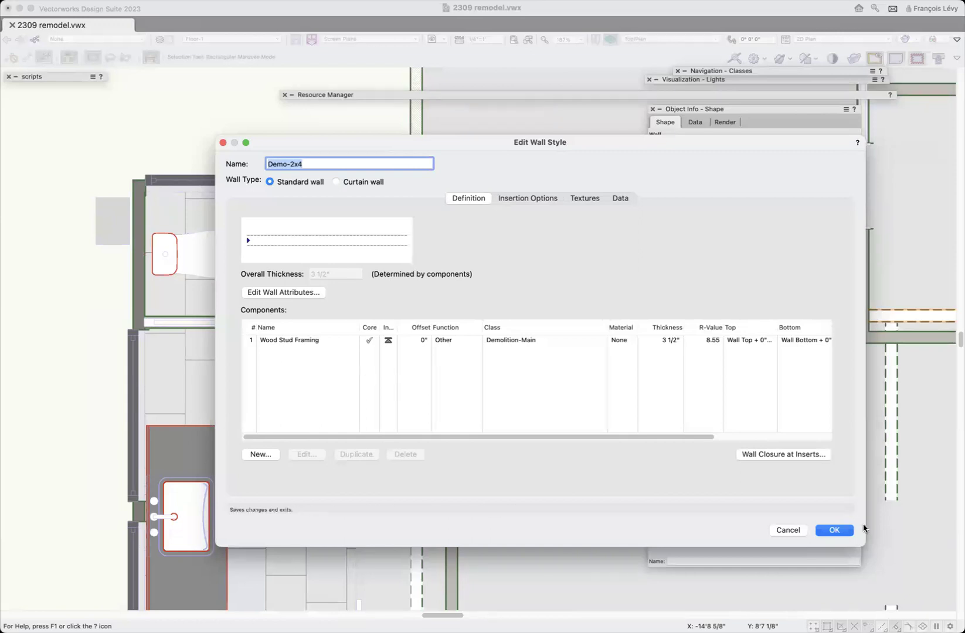
{"action": "left_click", "coordinate": [791, 529]}
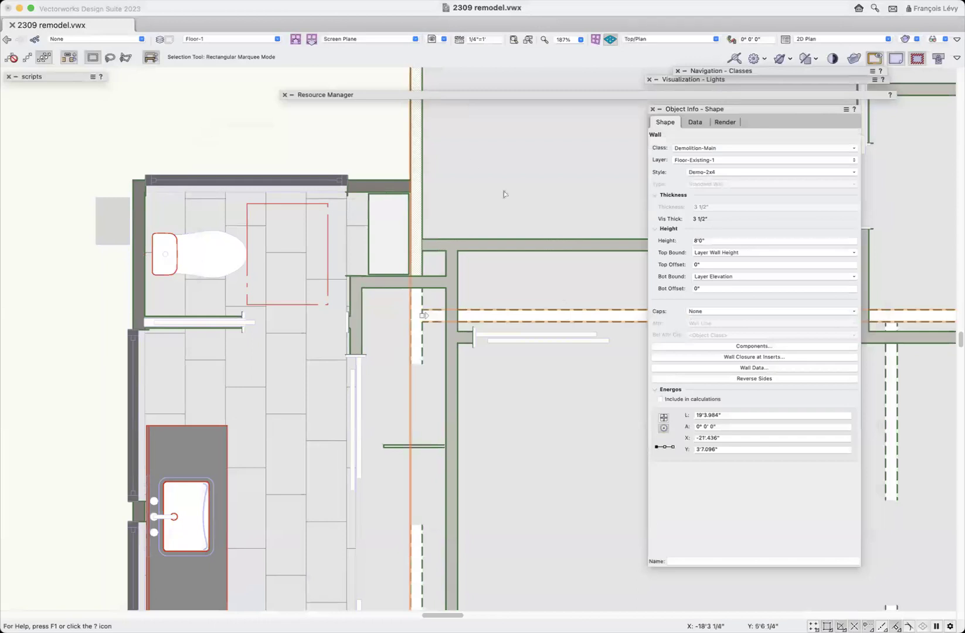
Step: Select the short Exist-Int-2x4 wall segment beside the new bathroom and choose Demo-2x4 as its replacement style
{"action": "left_click", "coordinate": [390, 139]}
{"action": "left_click", "coordinate": [417, 142]}
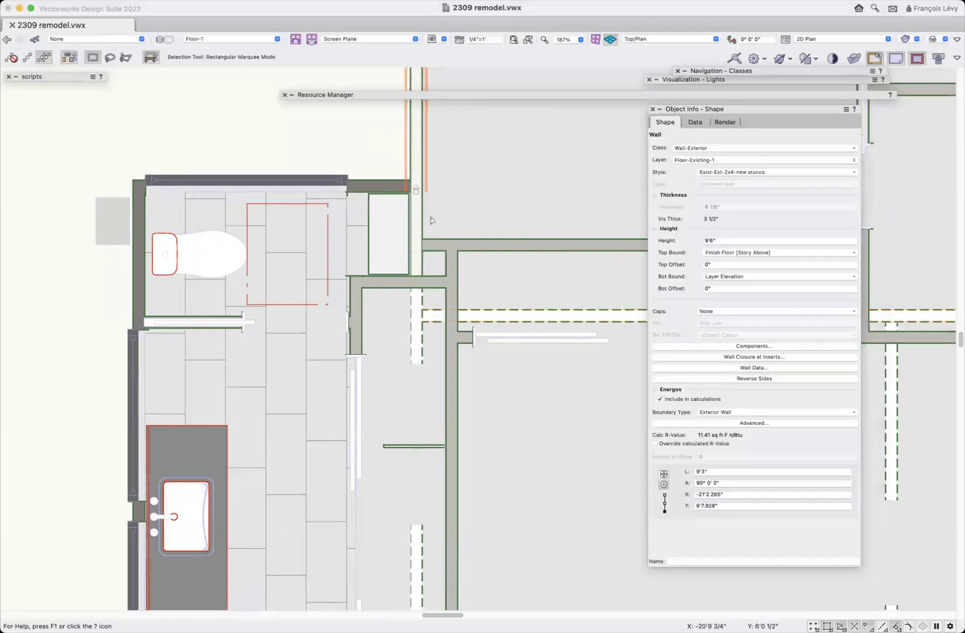
{"action": "scroll", "coordinate": [417, 176], "scroll_direction": "up", "scroll_amount": 5}
{"action": "left_click", "coordinate": [419, 389]}
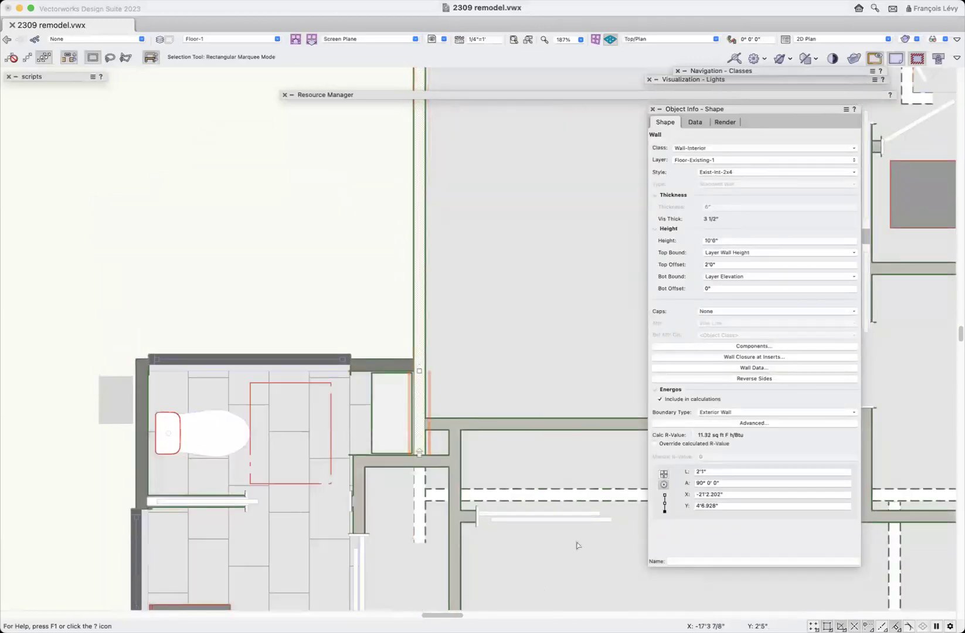
{"action": "left_click", "coordinate": [718, 172]}
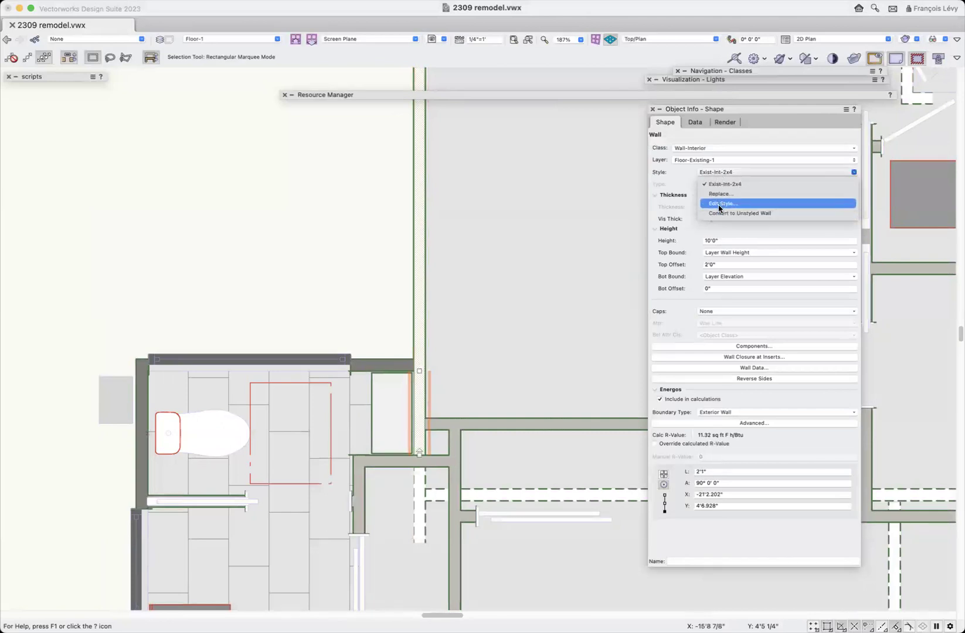
{"action": "left_click", "coordinate": [720, 194]}
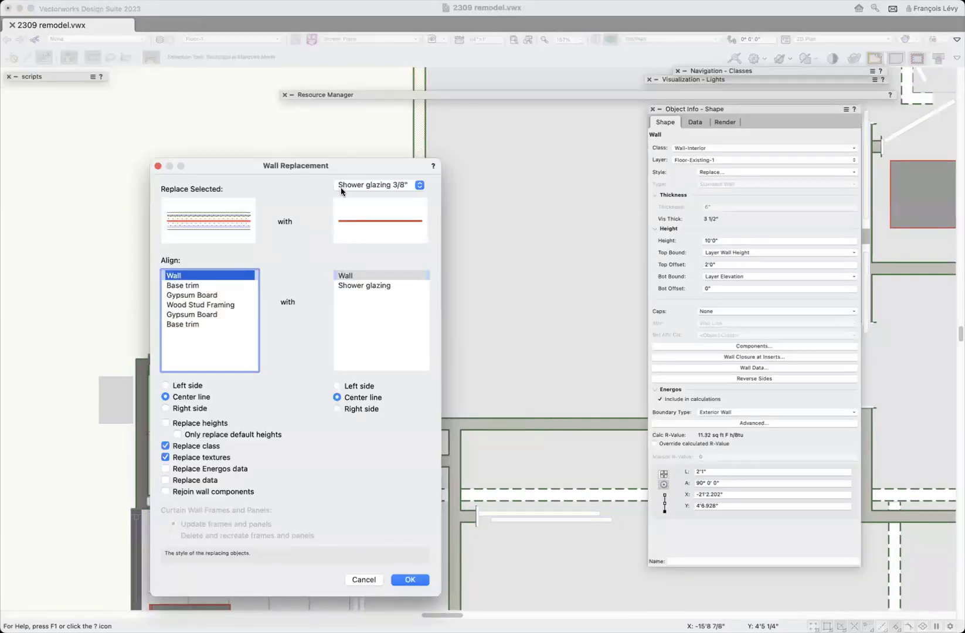
{"action": "left_click", "coordinate": [391, 186]}
{"action": "left_click", "coordinate": [476, 235]}
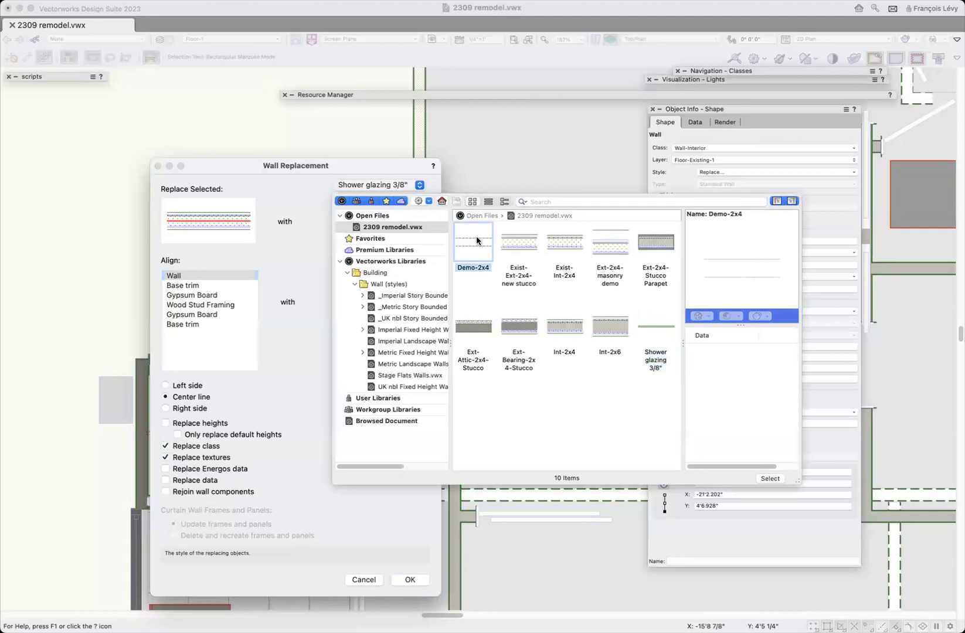
{"action": "double_click", "coordinate": [475, 235]}
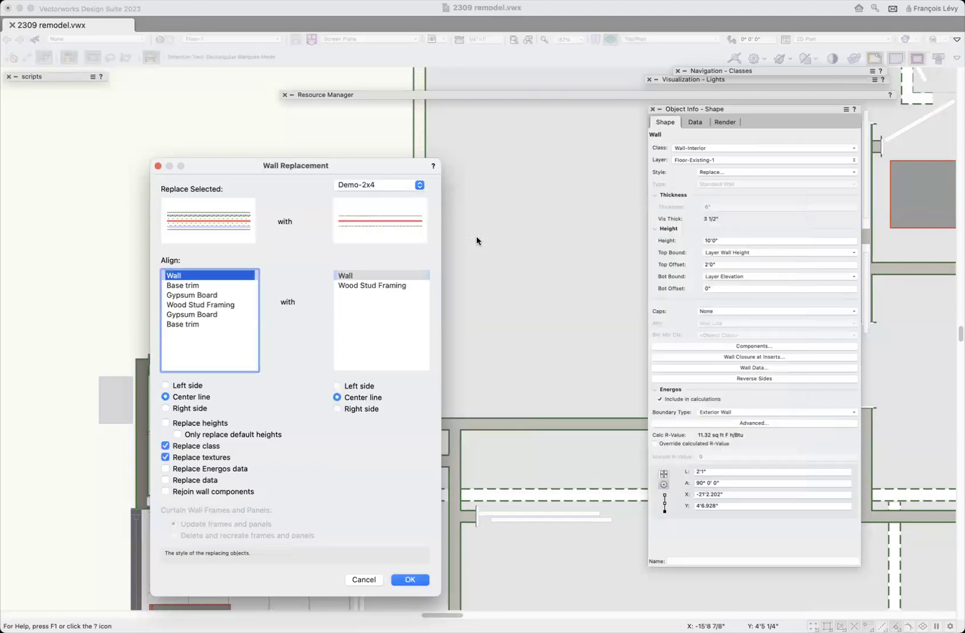
Step: Align the Wood Stud Framing components of both styles on their center lines, apply the wall replacement, and undo it
{"action": "left_click", "coordinate": [182, 306]}
{"action": "left_click", "coordinate": [377, 287]}
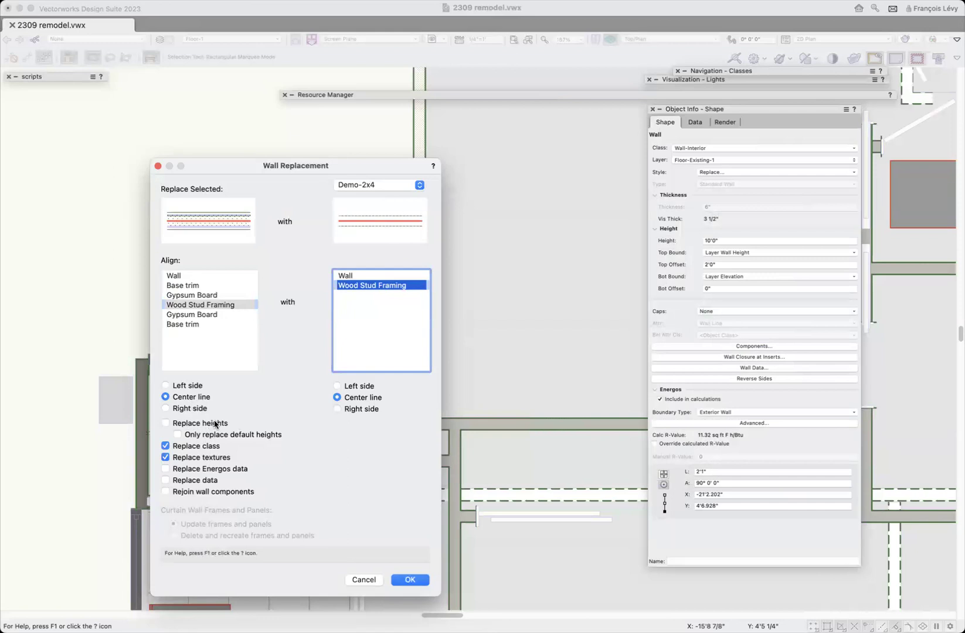
{"action": "left_click", "coordinate": [412, 579]}
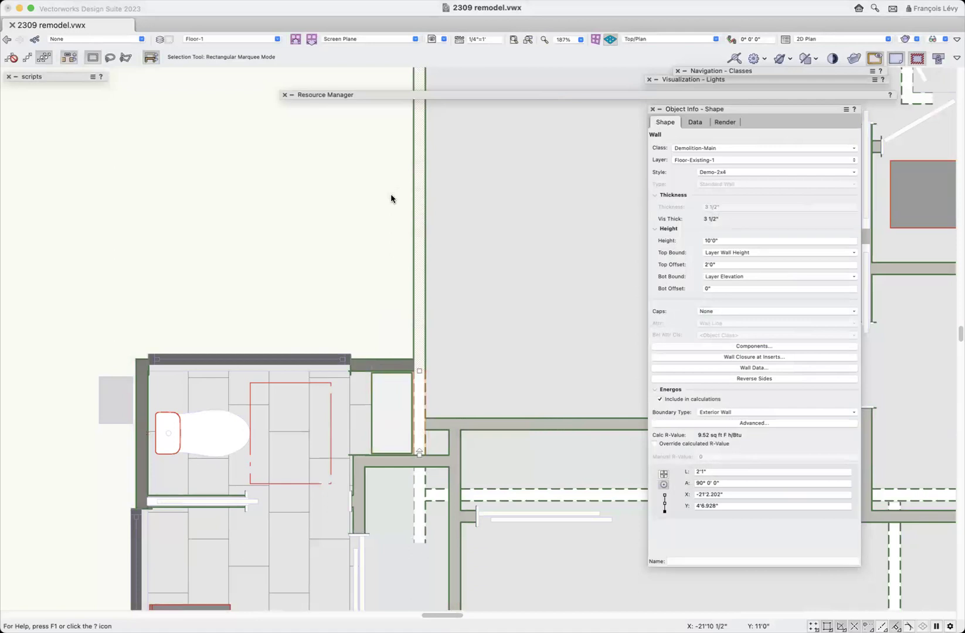
{"action": "key", "text": "super+z"}
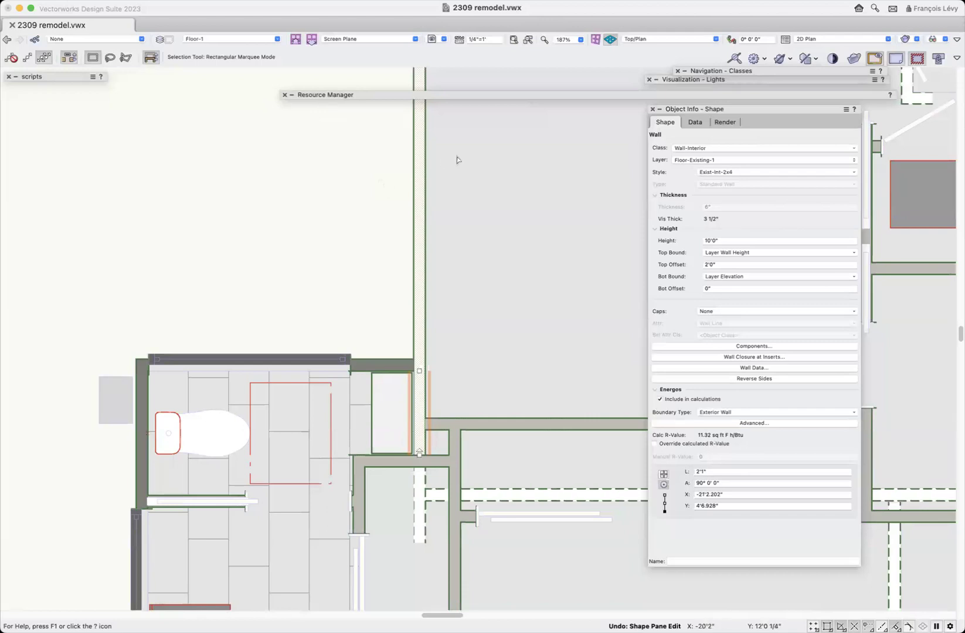
{"action": "left_click", "coordinate": [433, 39]}
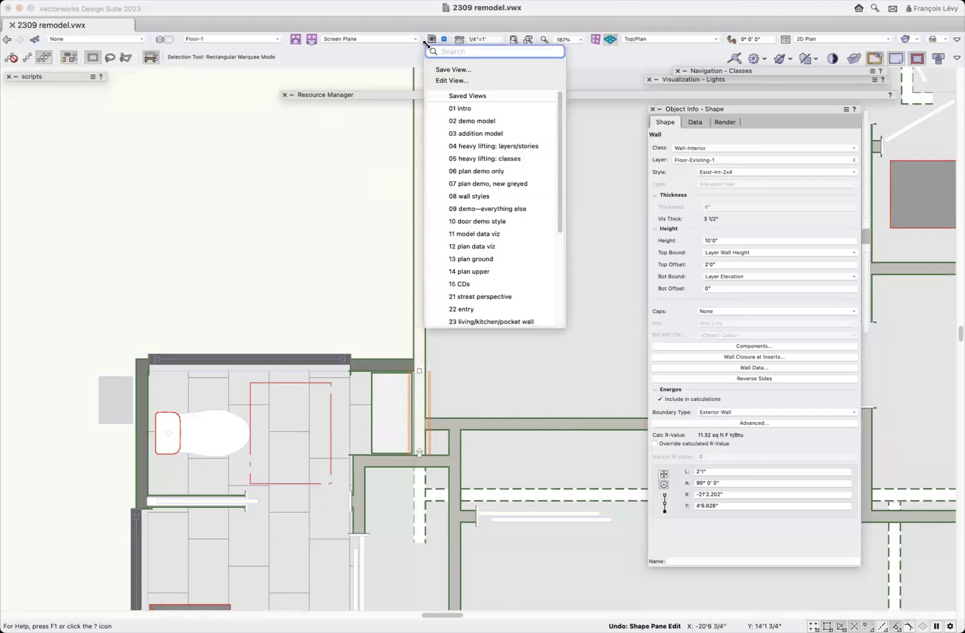
{"action": "left_click", "coordinate": [350, 166]}
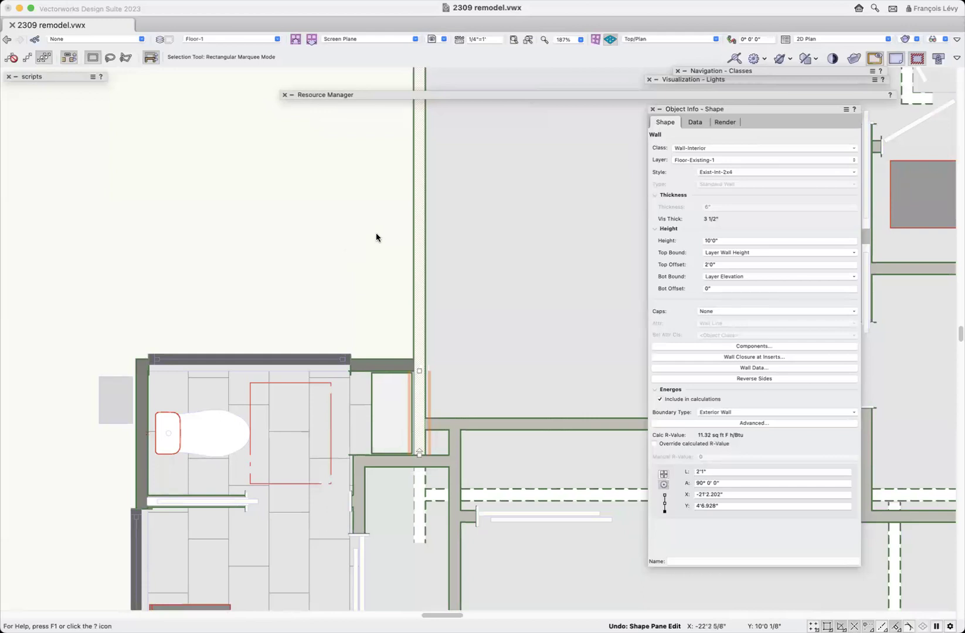
{"action": "left_click", "coordinate": [726, 96]}
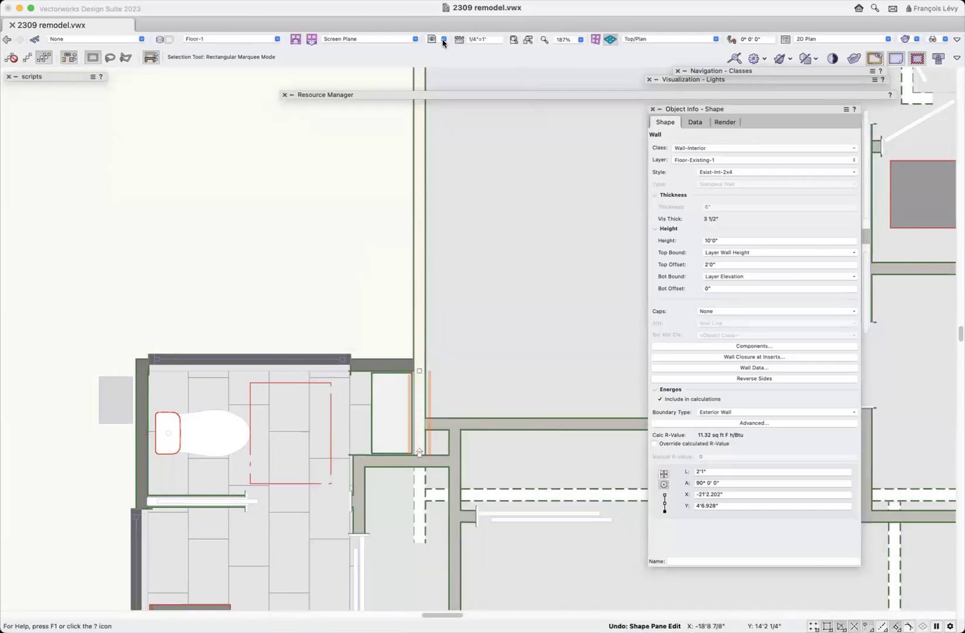
{"action": "left_click", "coordinate": [443, 38]}
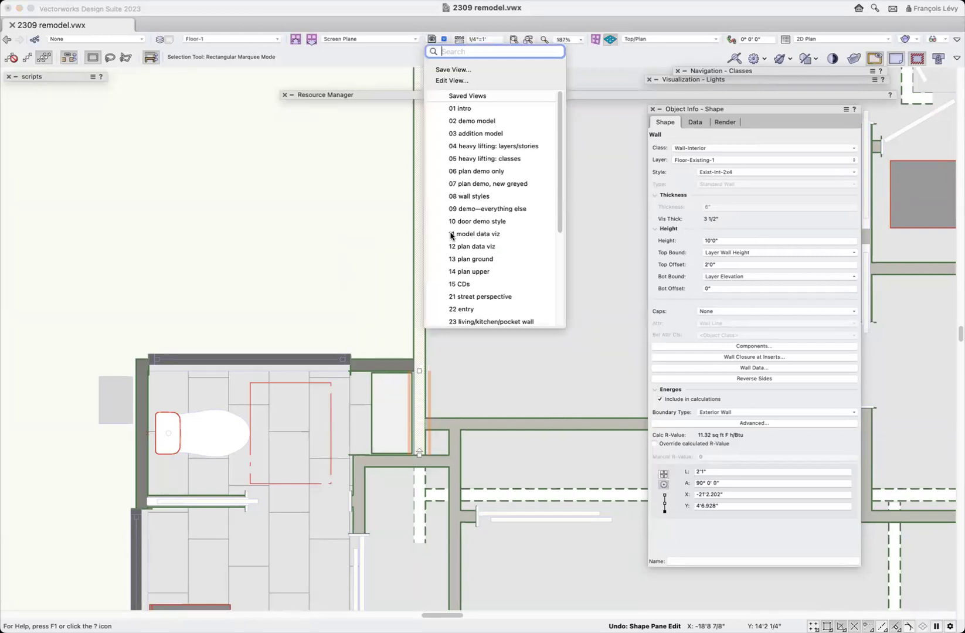
{"action": "left_click", "coordinate": [316, 233]}
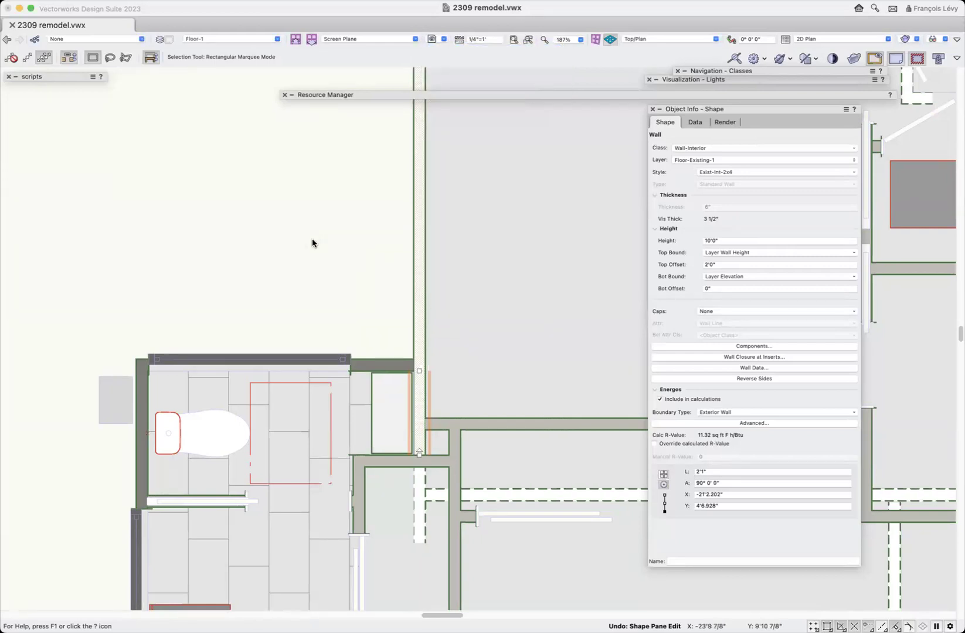
Step: Switch to the d1 [demolition plan] sheet layer
{"action": "scroll", "coordinate": [313, 242], "scroll_direction": "down", "scroll_amount": 3}
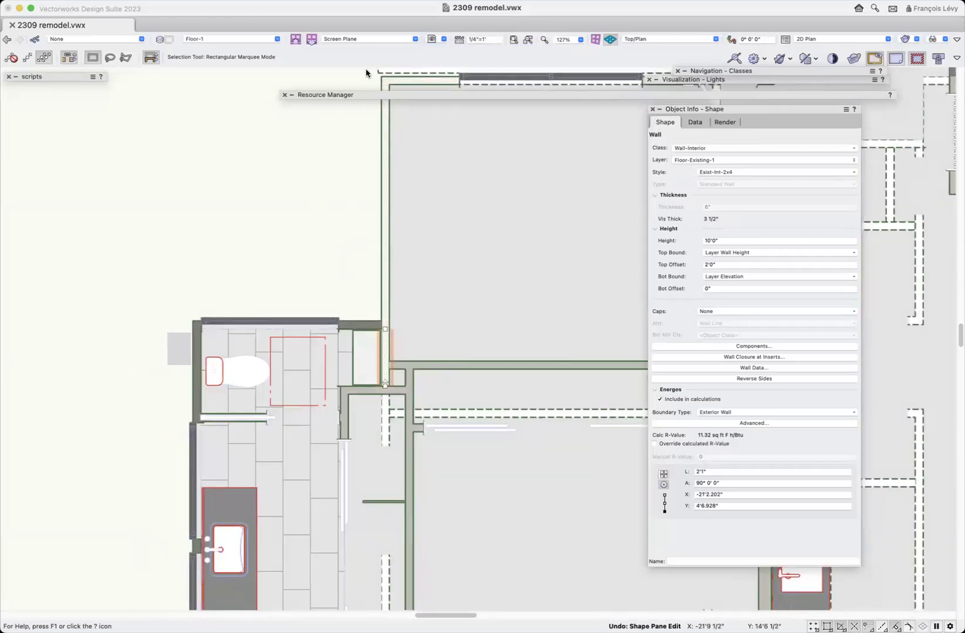
{"action": "left_click", "coordinate": [259, 40]}
{"action": "scroll", "coordinate": [239, 237], "scroll_direction": "up", "scroll_amount": 5}
{"action": "scroll", "coordinate": [246, 219], "scroll_direction": "up", "scroll_amount": 3}
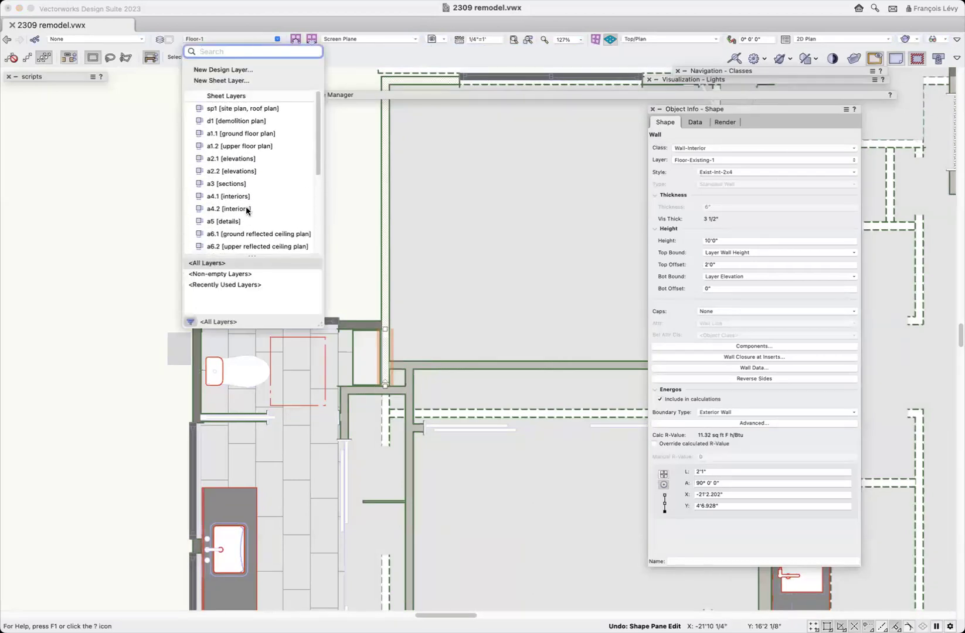
{"action": "left_click", "coordinate": [239, 121]}
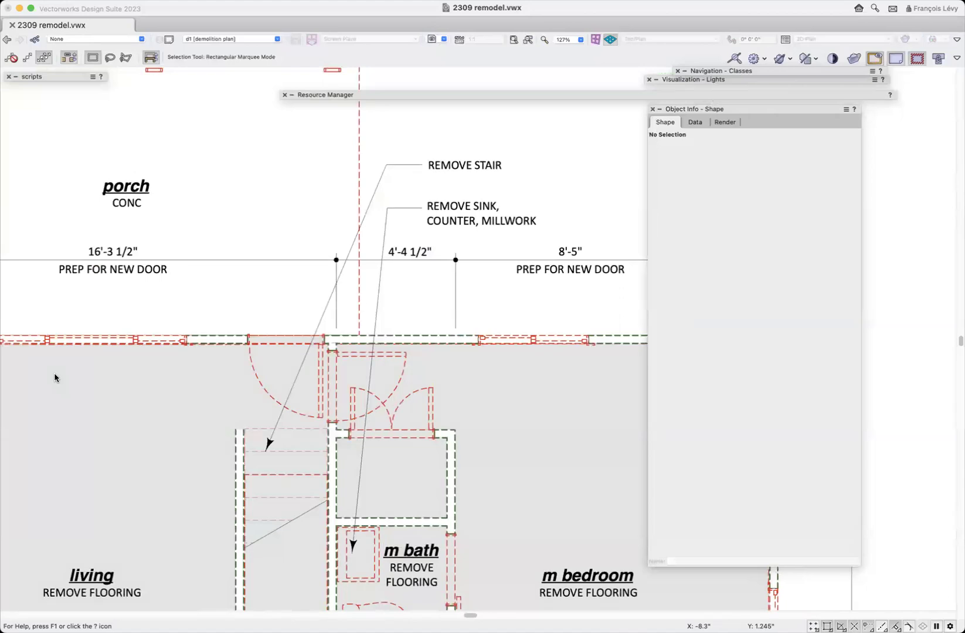
Step: Examine the dashed demolition walls, doors and windows around the porch, living room and stair on the demolition plan
{"action": "scroll", "coordinate": [56, 380], "scroll_direction": "left", "scroll_amount": 6}
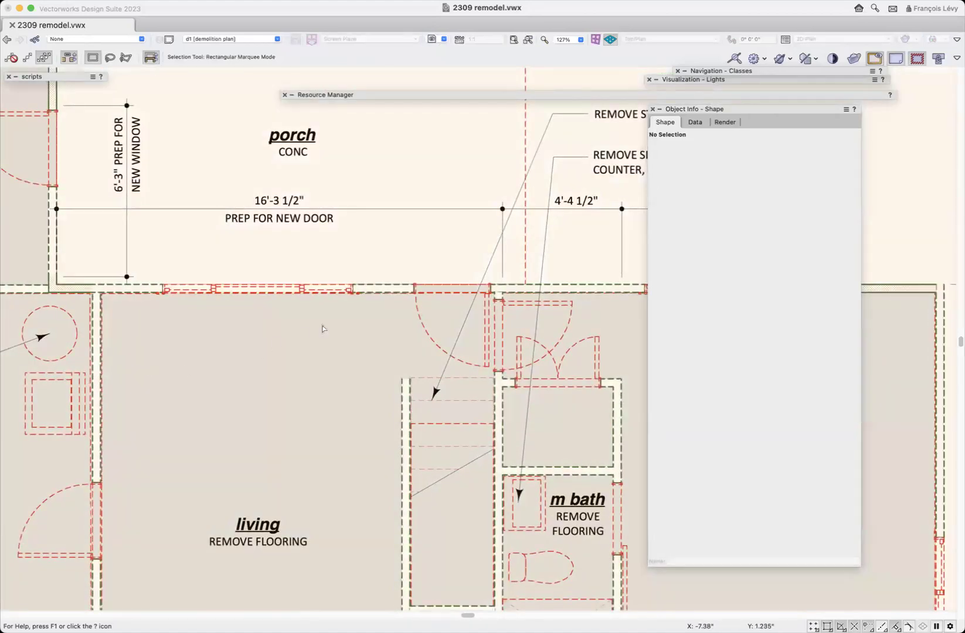
{"action": "scroll", "coordinate": [321, 329], "scroll_direction": "up", "scroll_amount": 5}
{"action": "scroll", "coordinate": [321, 329], "scroll_direction": "down", "scroll_amount": 8}
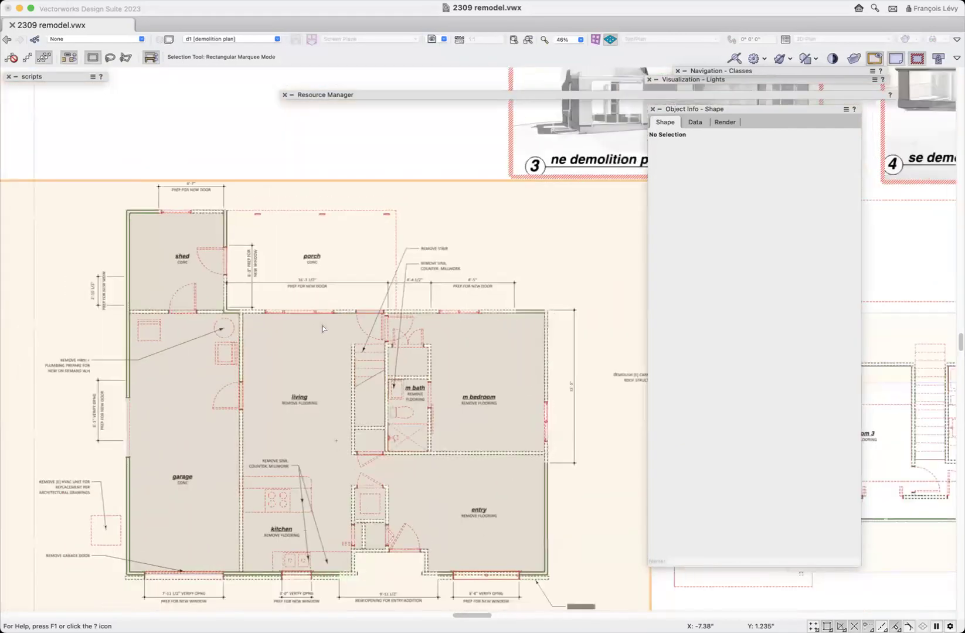
{"action": "scroll", "coordinate": [322, 329], "scroll_direction": "up", "scroll_amount": 3}
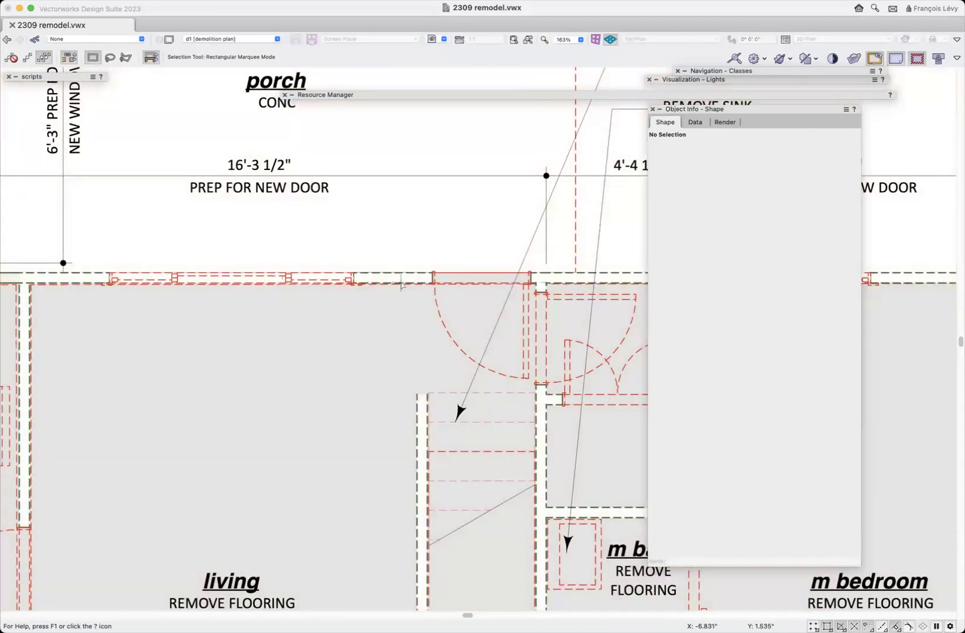
{"action": "scroll", "coordinate": [329, 270], "scroll_direction": "left", "scroll_amount": 5}
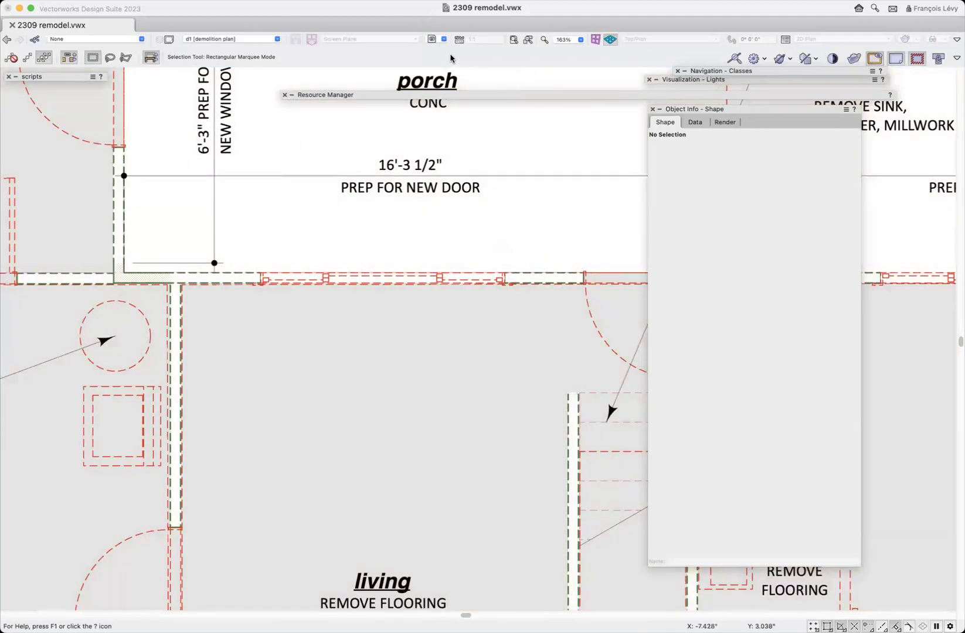
Step: Restore the saved view 11 model data viz, clear the wall selection and collapse the Object Info palette
{"action": "left_click", "coordinate": [434, 40]}
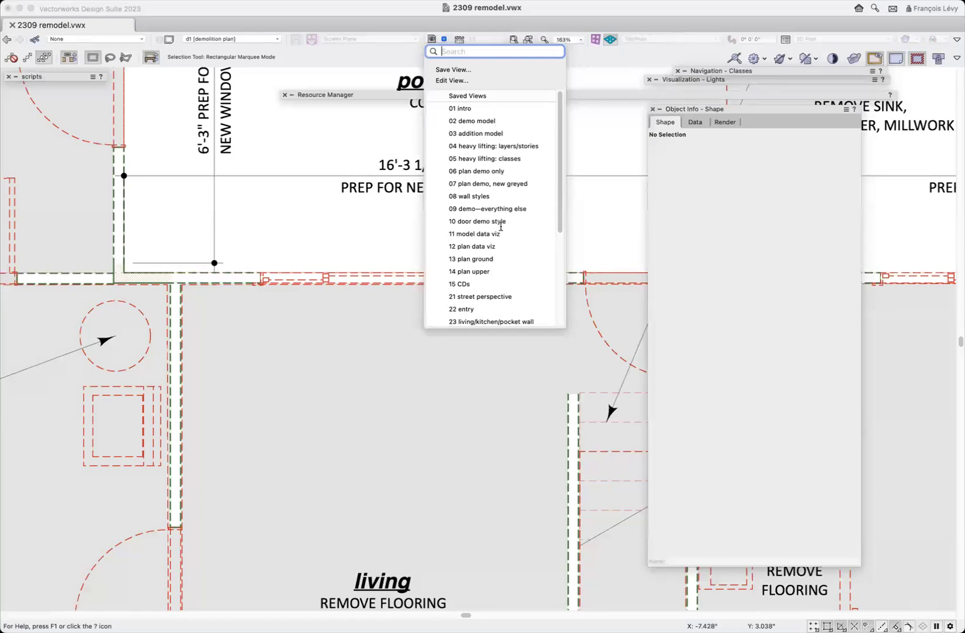
{"action": "left_click", "coordinate": [500, 222]}
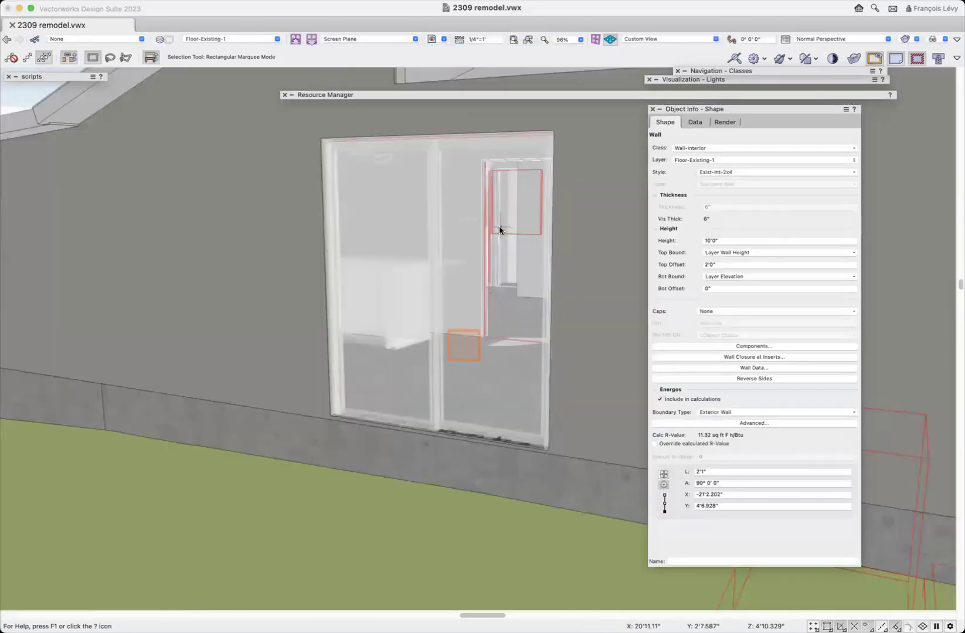
{"action": "left_click", "coordinate": [437, 40]}
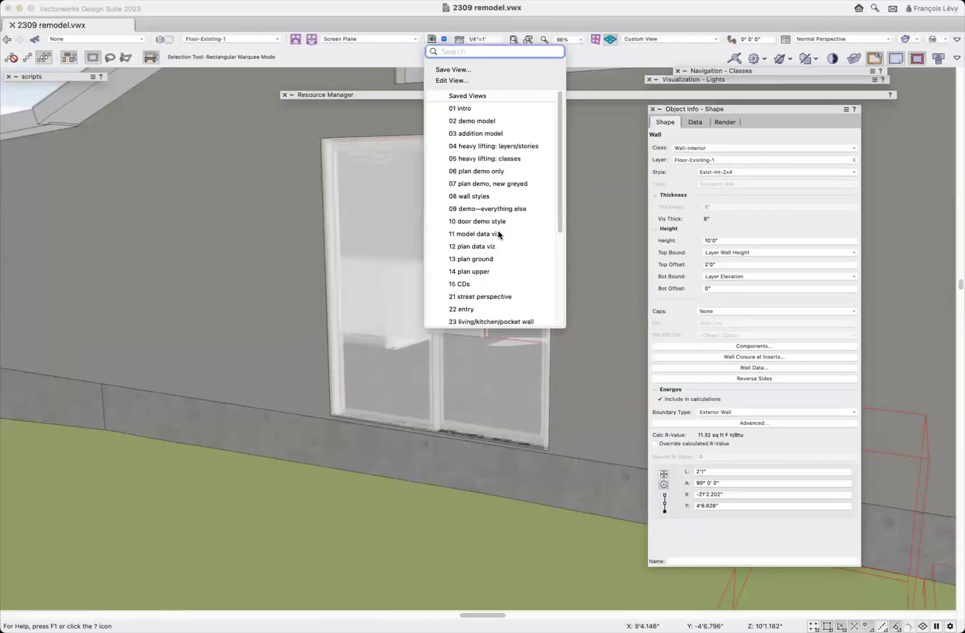
{"action": "left_click", "coordinate": [497, 234]}
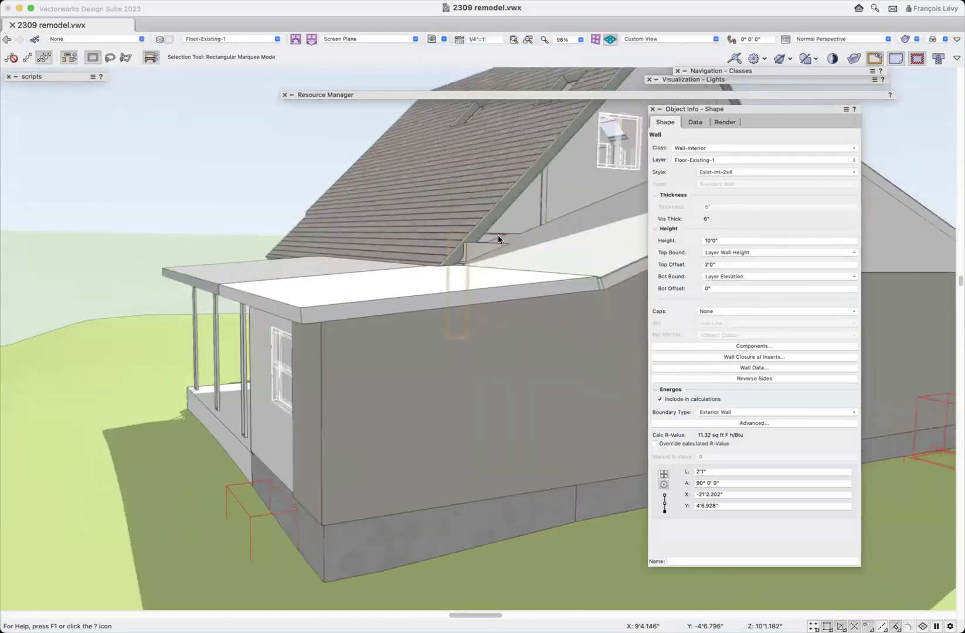
{"action": "left_click", "coordinate": [172, 167]}
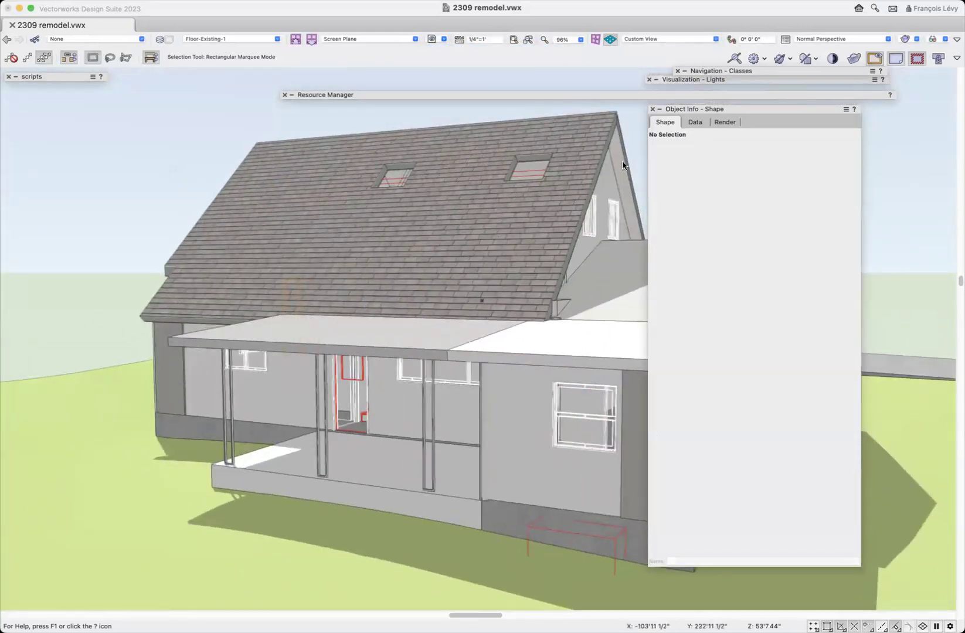
{"action": "double_click", "coordinate": [746, 108]}
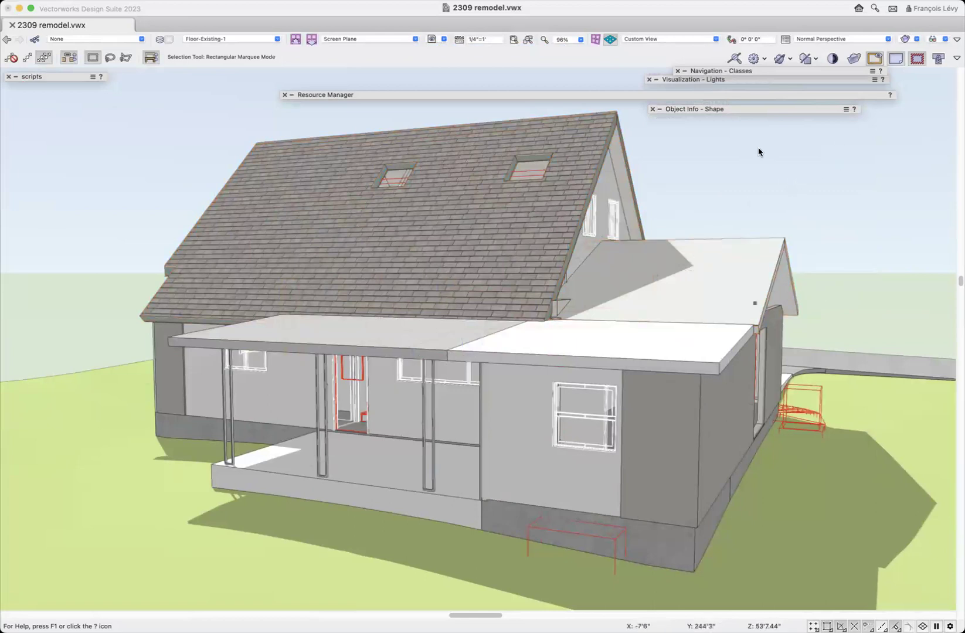
Step: Gray out the Demolition-Other and Demolition-Main classes in the model, and make both classes fully visible again
{"action": "double_click", "coordinate": [739, 71]}
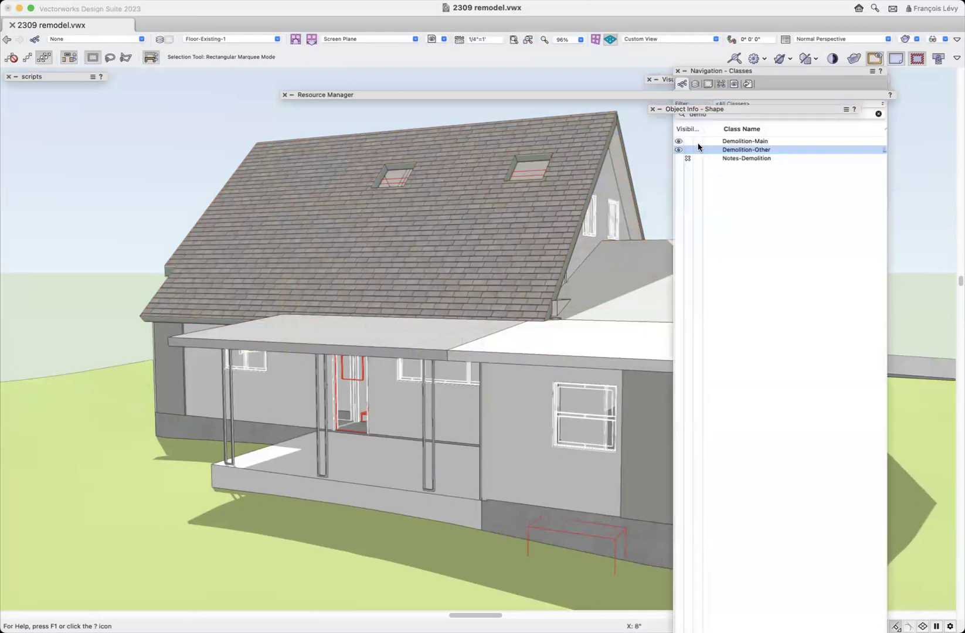
{"action": "left_click", "coordinate": [697, 149]}
{"action": "left_click", "coordinate": [696, 141]}
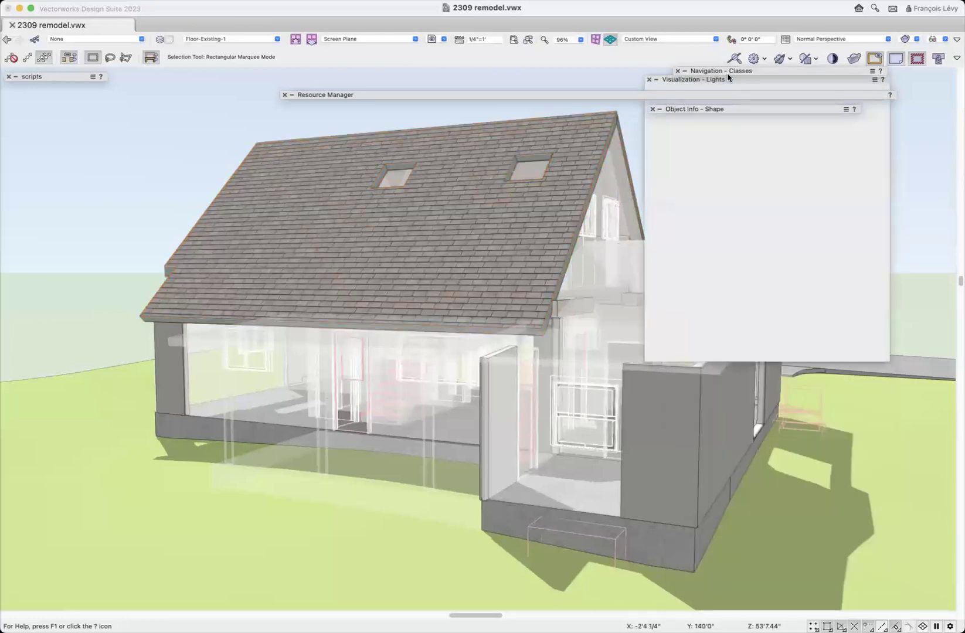
{"action": "mouse_move", "coordinate": [727, 72]}
{"action": "left_click", "coordinate": [679, 150]}
{"action": "left_click", "coordinate": [678, 142]}
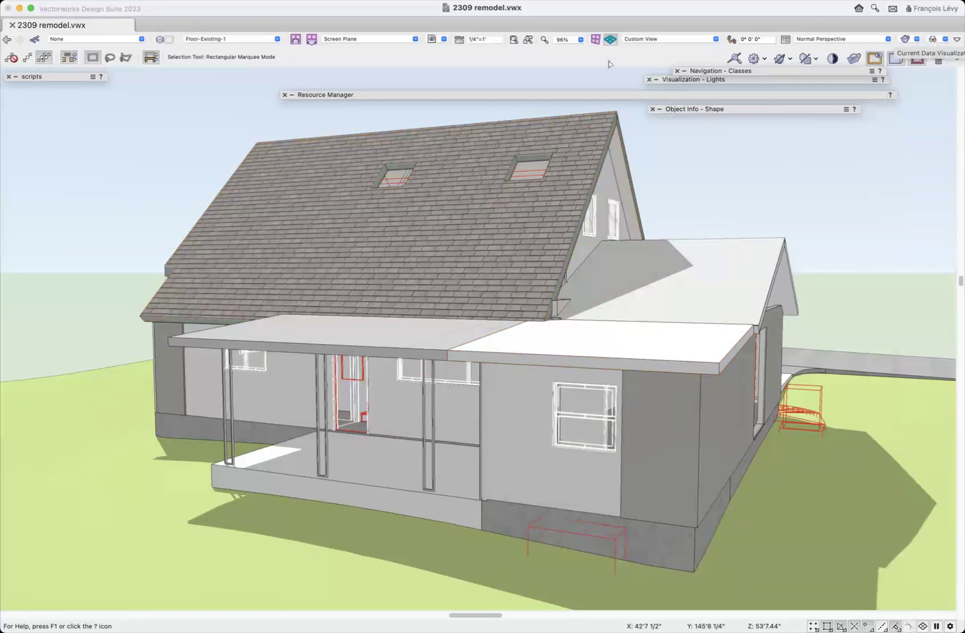
Step: Review the list of available data visualizations and the items enabled for the view bar
{"action": "left_click", "coordinate": [944, 39]}
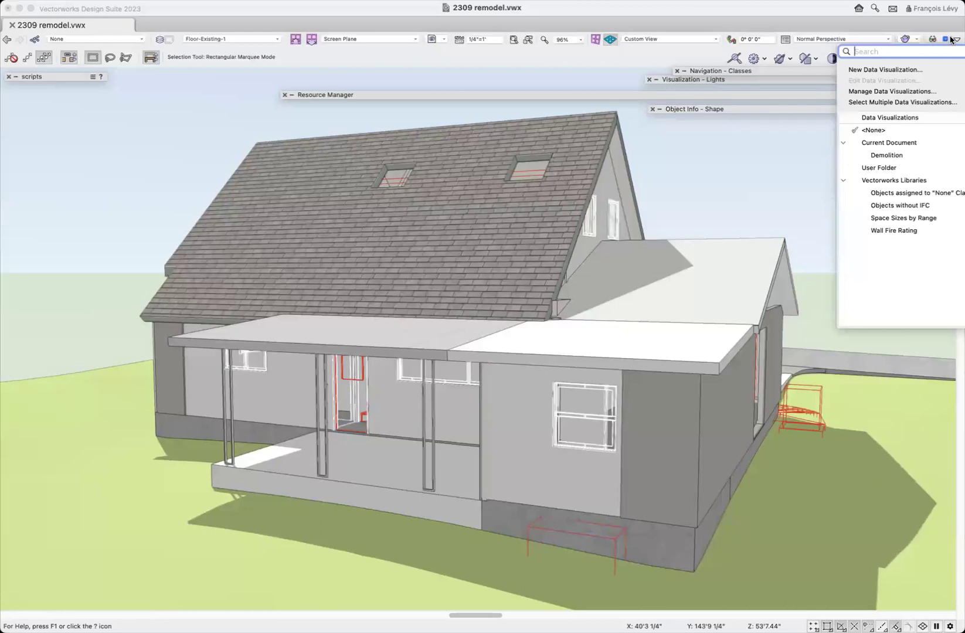
{"action": "key", "text": "Escape"}
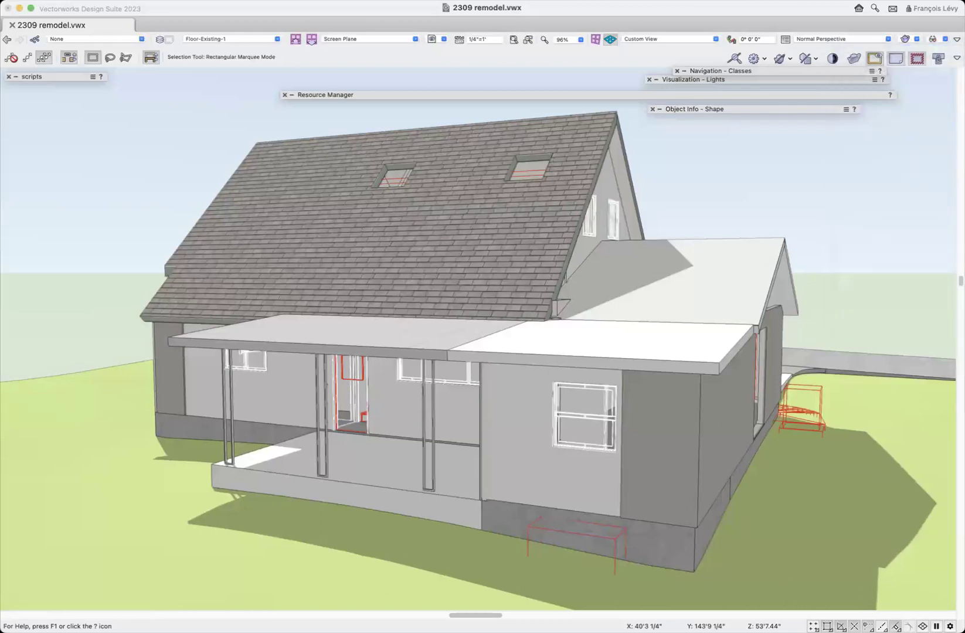
{"action": "left_click", "coordinate": [956, 39]}
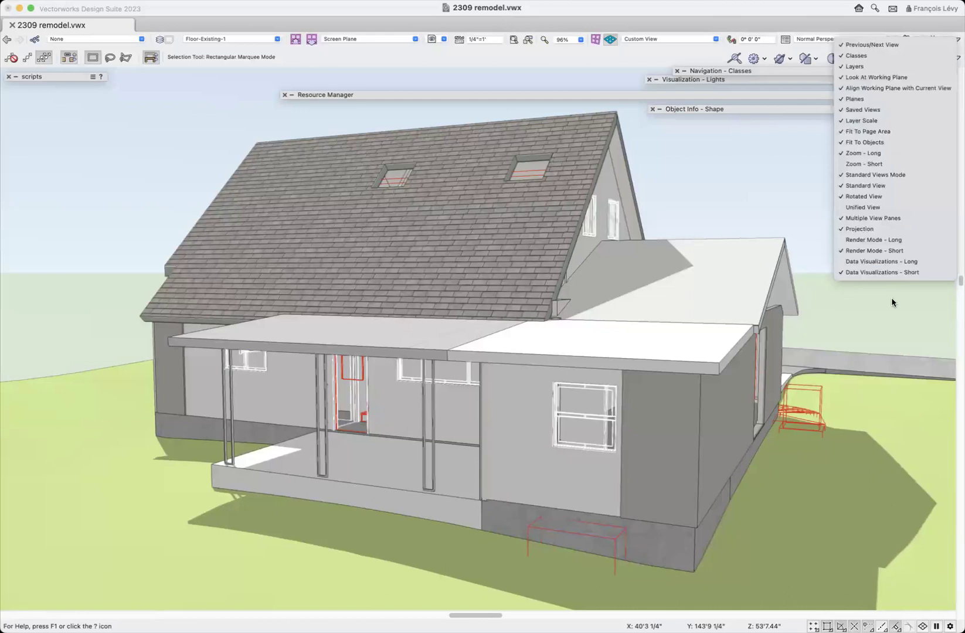
{"action": "key", "text": "Escape"}
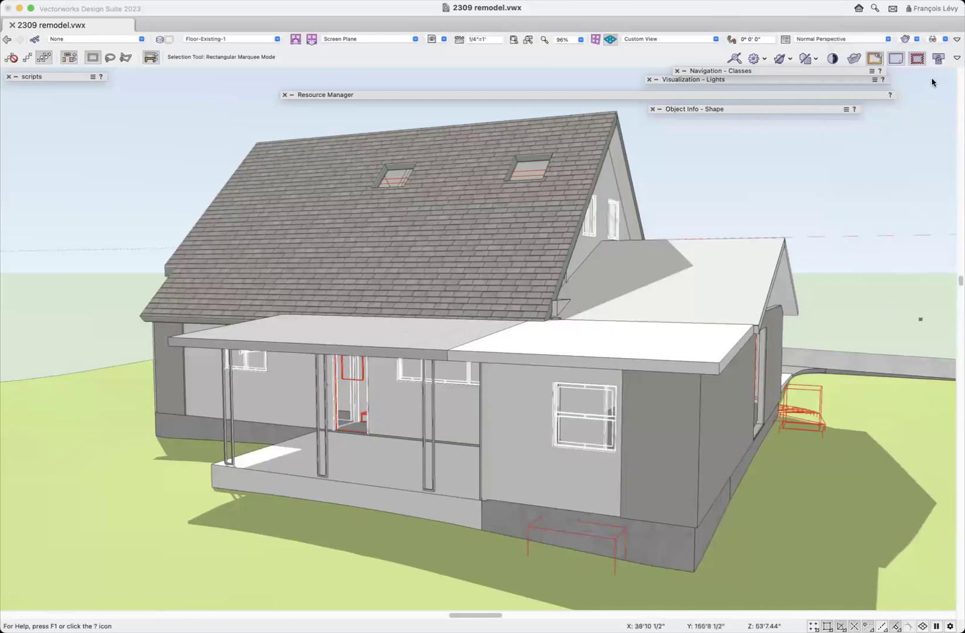
Step: Apply the Demolition data visualization to the model and view the house from its porch and gable sides
{"action": "left_click", "coordinate": [944, 40]}
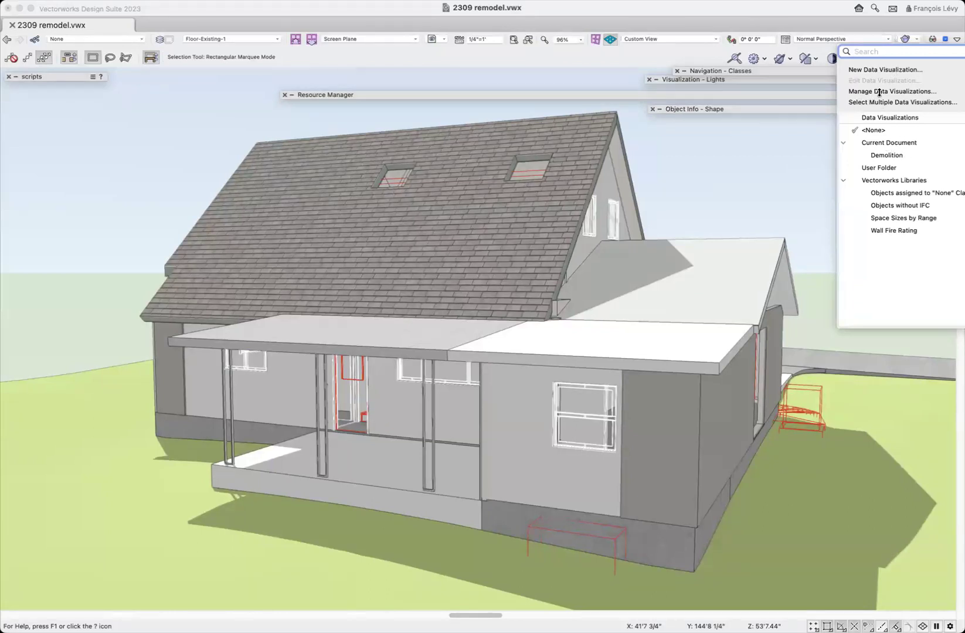
{"action": "left_click", "coordinate": [883, 156]}
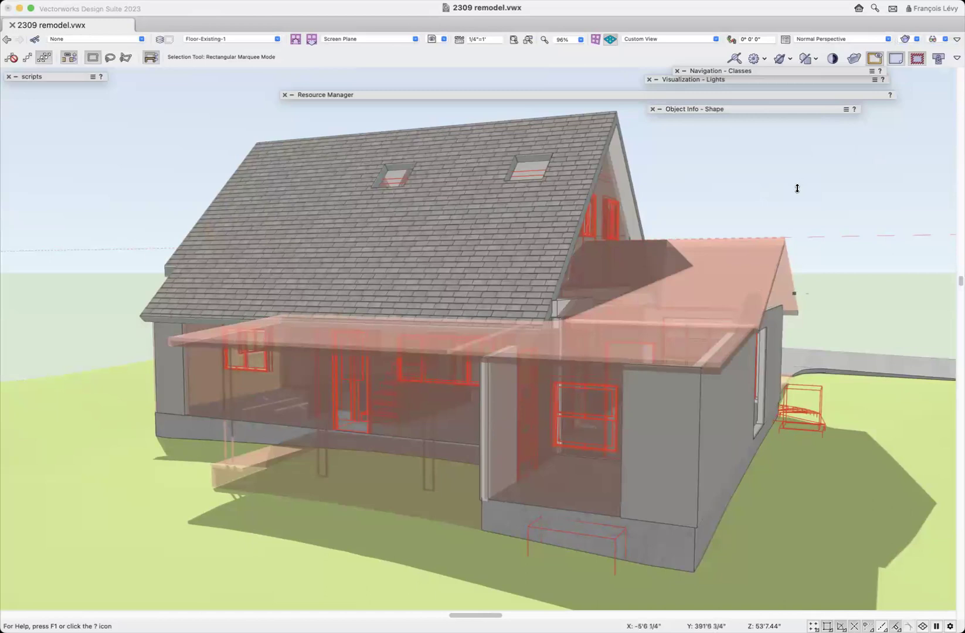
{"action": "scroll", "coordinate": [799, 202], "scroll_direction": "down", "scroll_amount": 2}
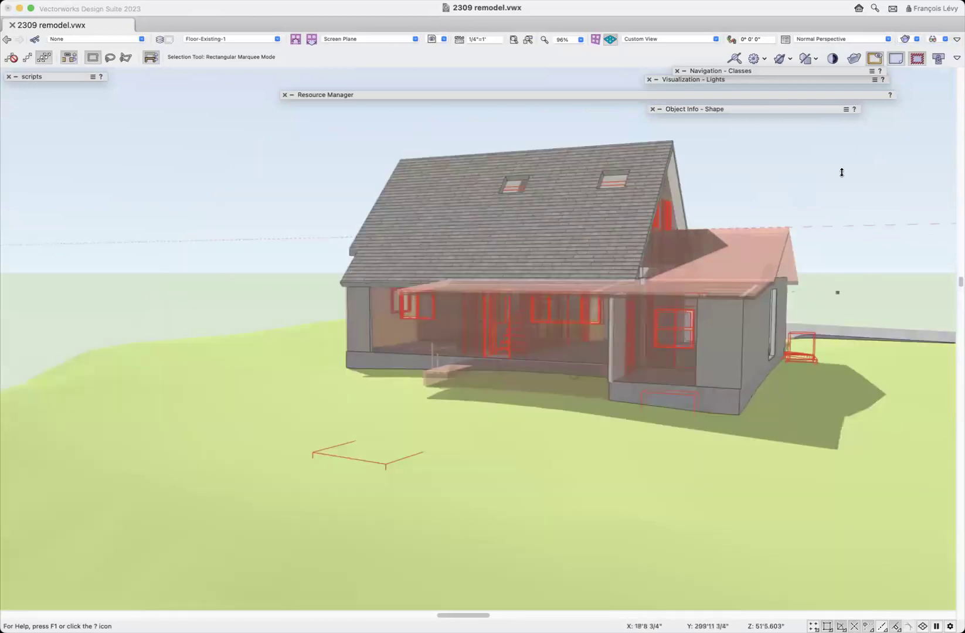
{"action": "left_click", "coordinate": [933, 38]}
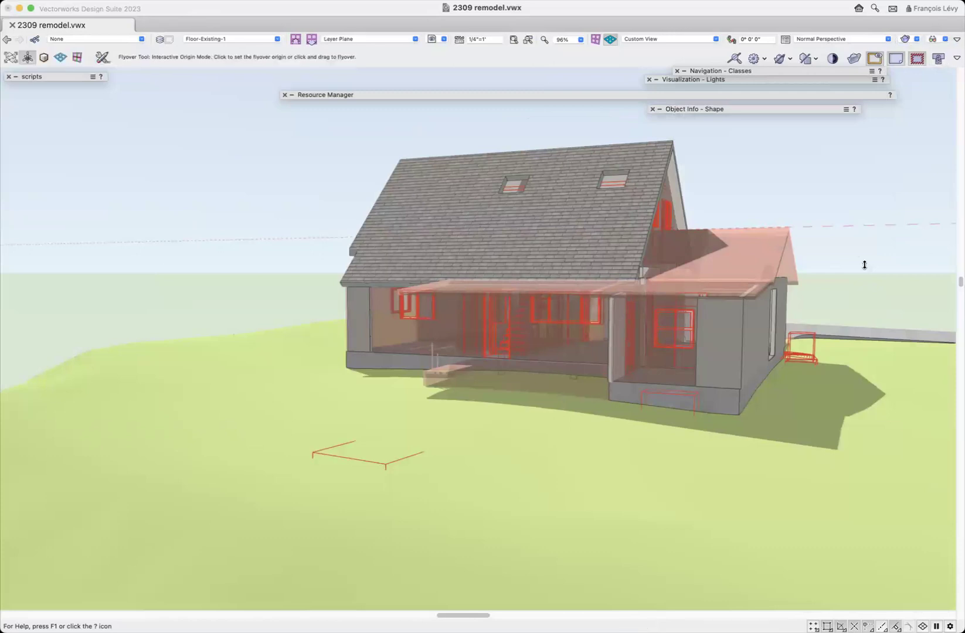
{"action": "left_click_drag", "start_coordinate": [674, 140], "coordinate": [733, 271]}
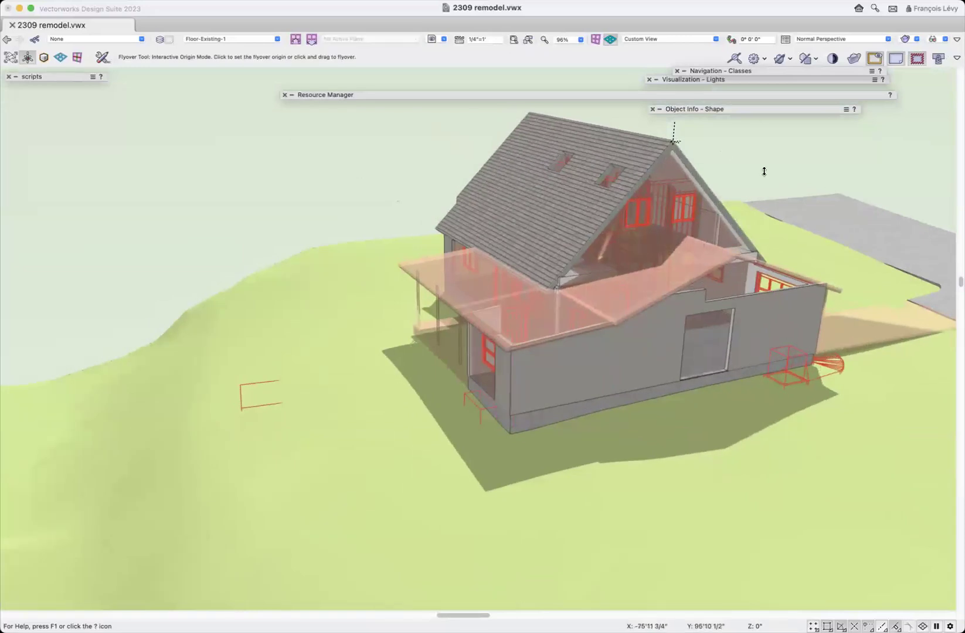
{"action": "mouse_move", "coordinate": [765, 71]}
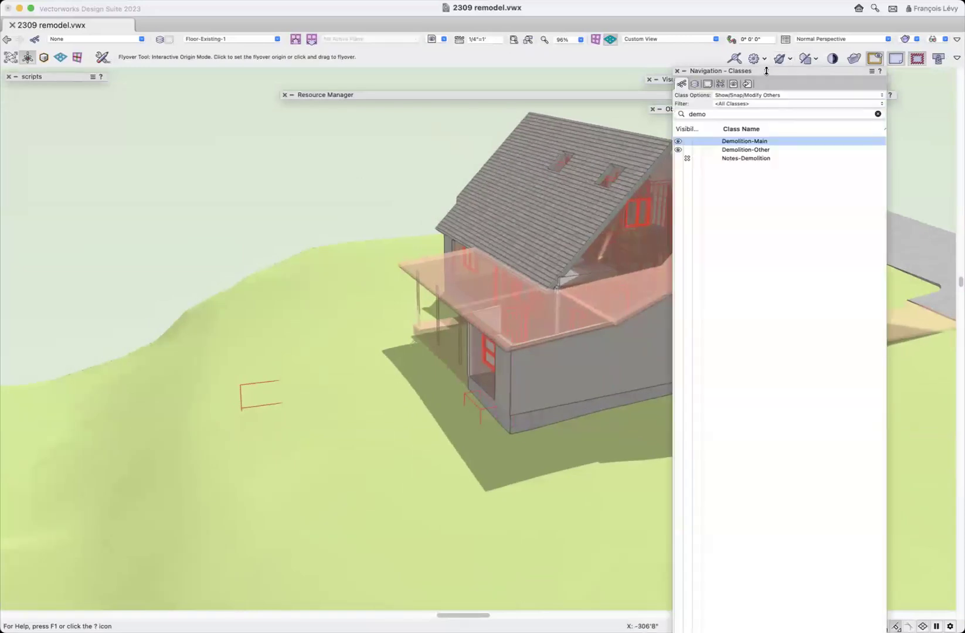
Step: Open the Demolition data visualization for editing and review its any-match criteria for the Demolition-Main and Demolition-Other classes
{"action": "left_click", "coordinate": [943, 40]}
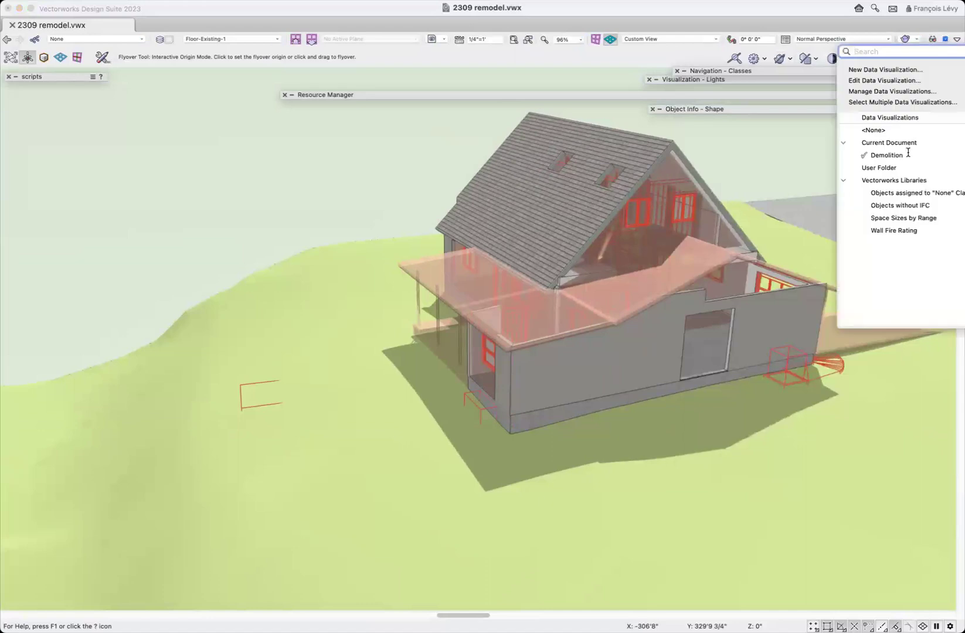
{"action": "left_click", "coordinate": [884, 81]}
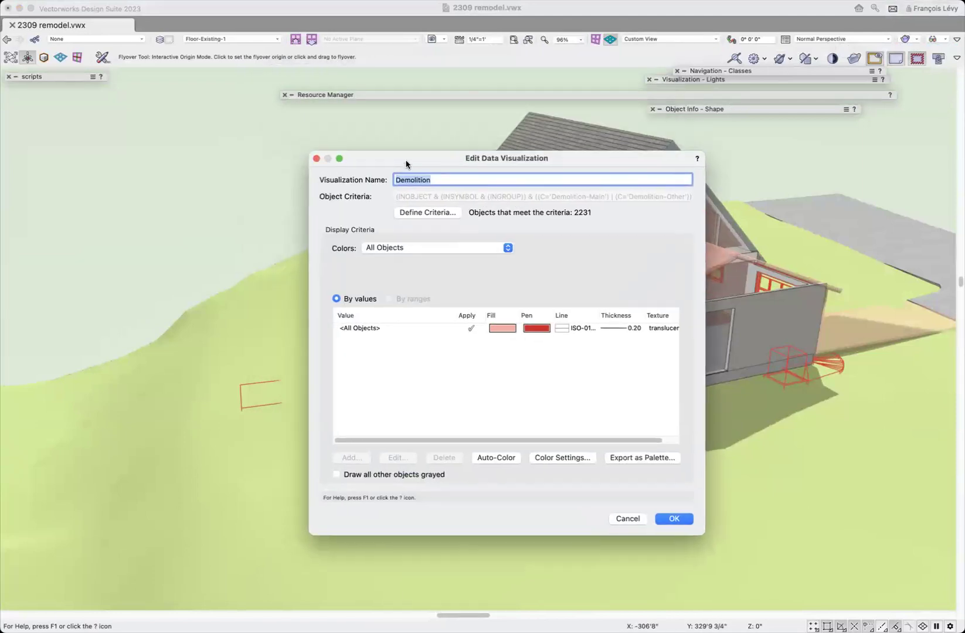
{"action": "left_click_drag", "start_coordinate": [366, 77], "coordinate": [409, 163]}
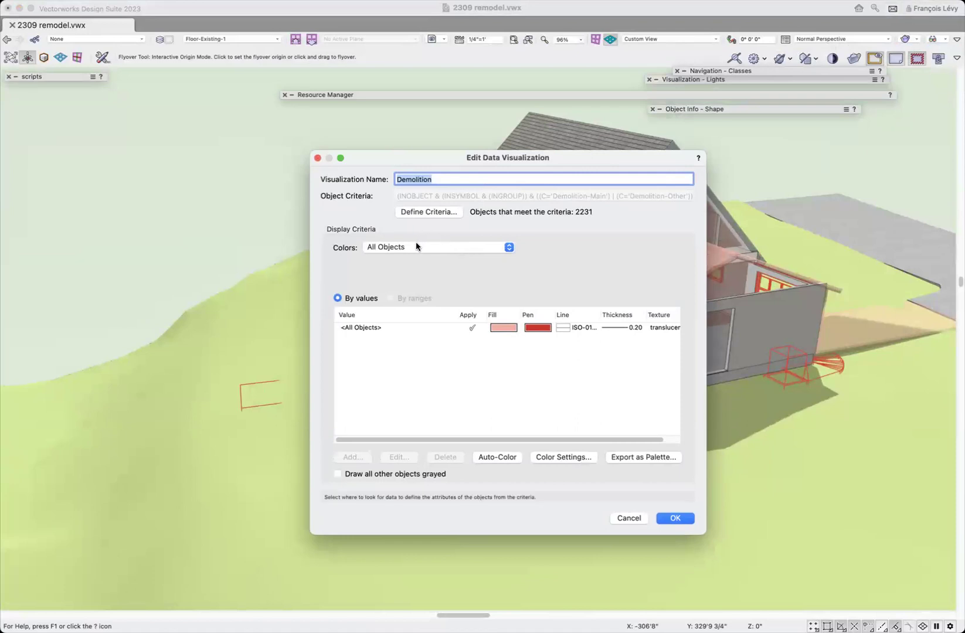
{"action": "left_click", "coordinate": [442, 213]}
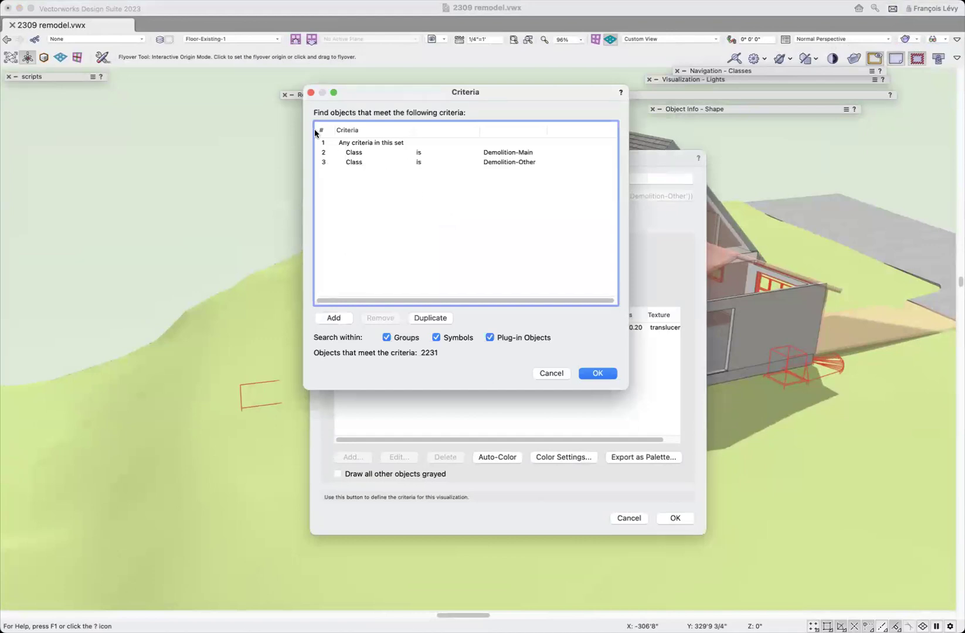
{"action": "left_click_drag", "start_coordinate": [577, 95], "coordinate": [585, 144]}
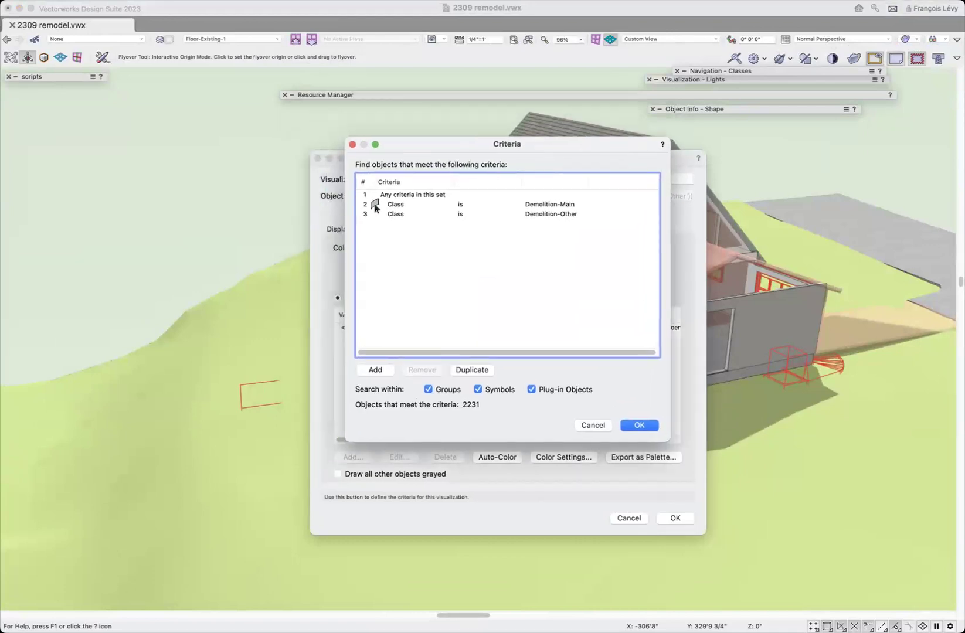
{"action": "left_click", "coordinate": [444, 194]}
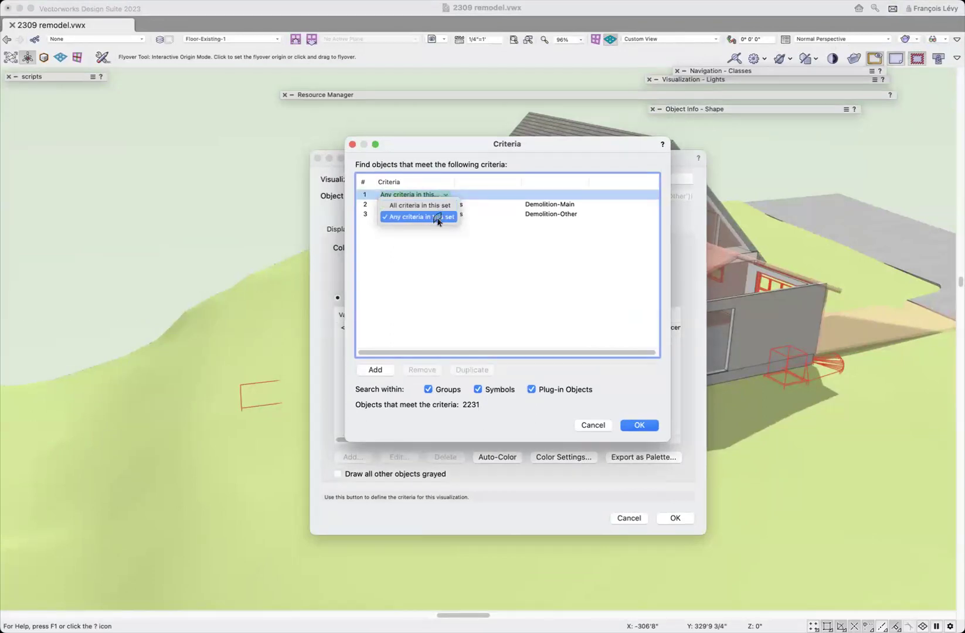
{"action": "left_click", "coordinate": [435, 238]}
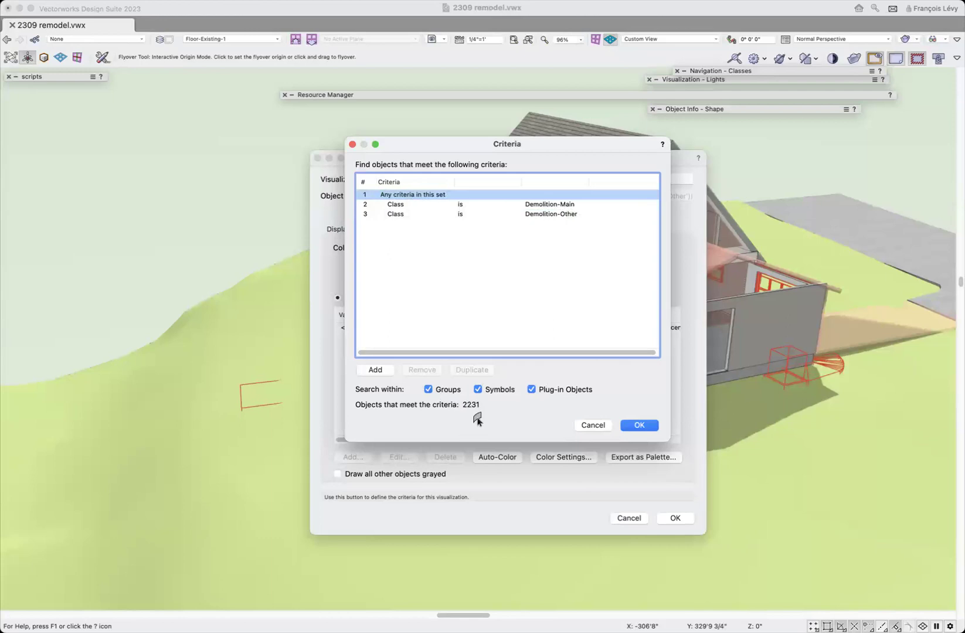
{"action": "left_click", "coordinate": [638, 425]}
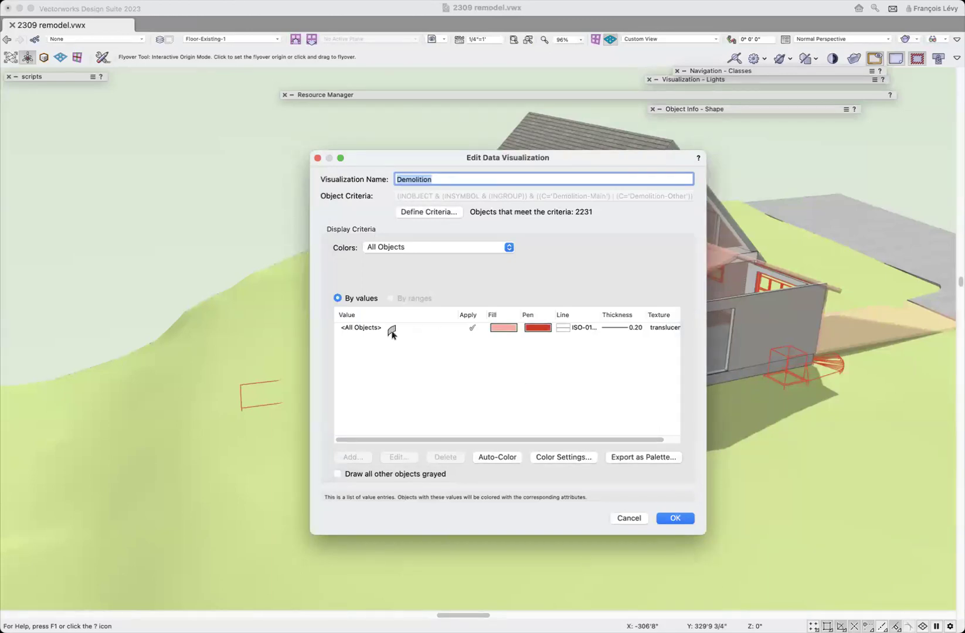
Step: Review the Demolition visualization's auto-color settings and the fill, pen and texture attributes of its All Objects entry, and close without saving changes
{"action": "left_click", "coordinate": [549, 330]}
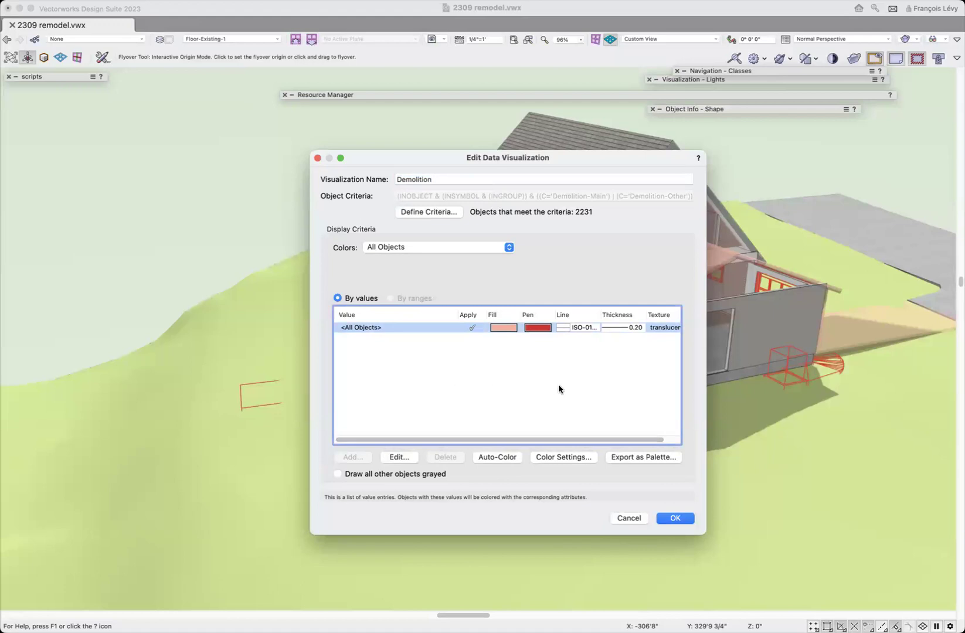
{"action": "left_click", "coordinate": [562, 458]}
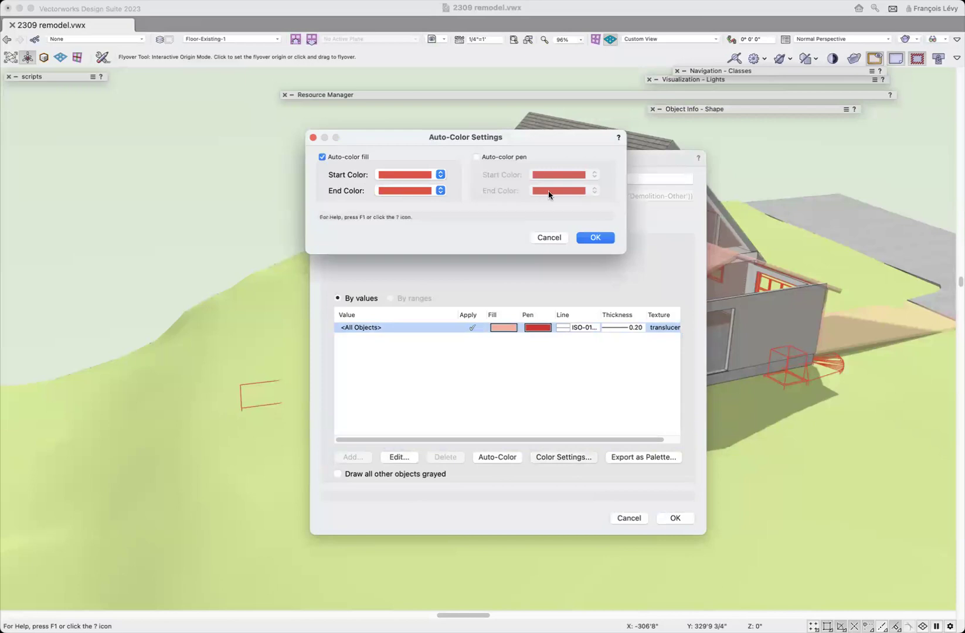
{"action": "left_click", "coordinate": [554, 238]}
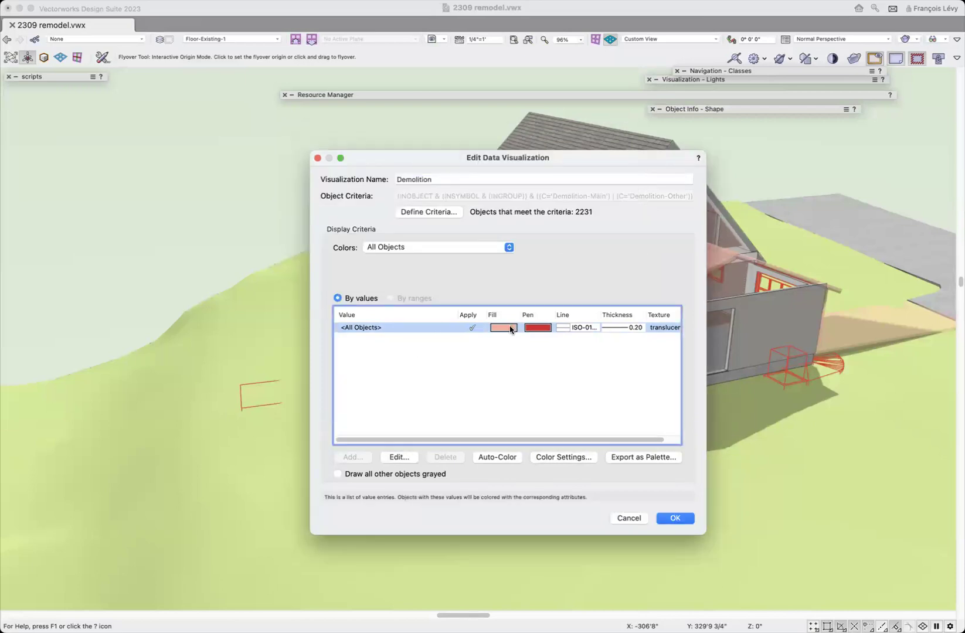
{"action": "left_click", "coordinate": [395, 456]}
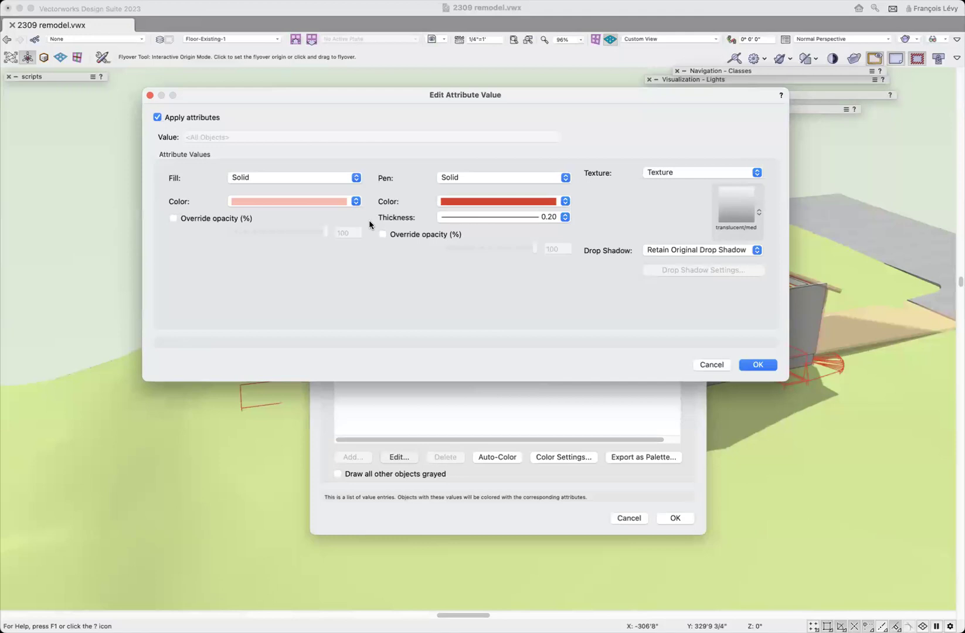
{"action": "left_click", "coordinate": [757, 365]}
{"action": "left_click", "coordinate": [636, 519]}
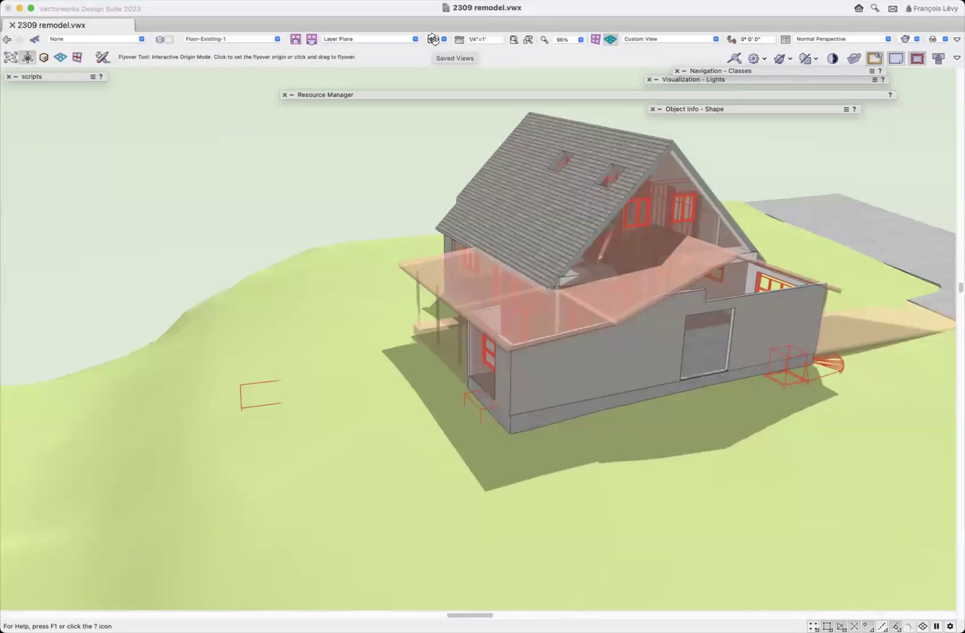
Step: Switch to the saved existing-floor plan with the Demolition visualization applied and examine the bathroom's walls and fixtures
{"action": "left_click", "coordinate": [433, 40]}
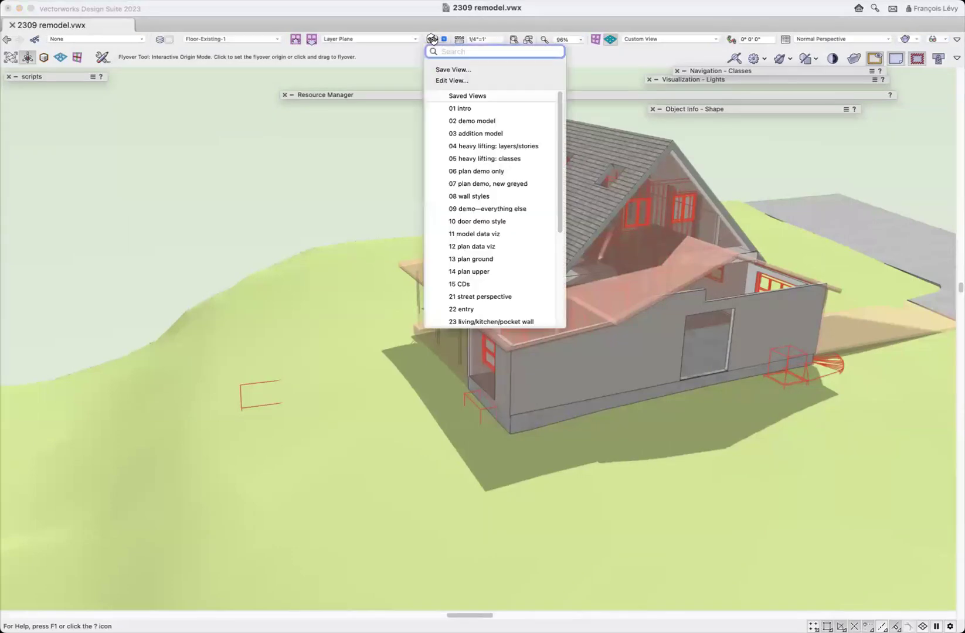
{"action": "left_click", "coordinate": [503, 209]}
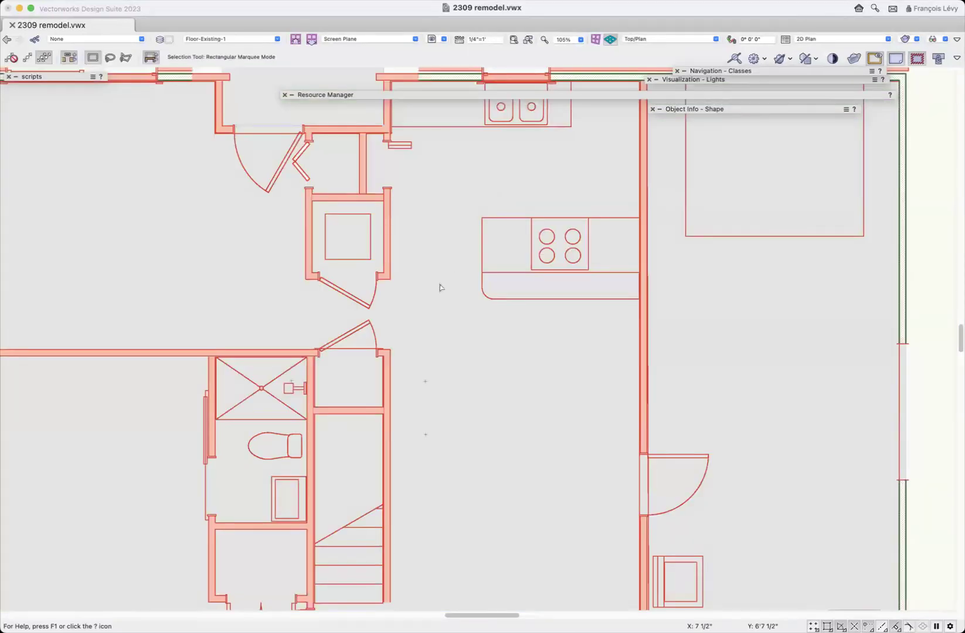
{"action": "scroll", "coordinate": [441, 334], "scroll_direction": "down", "scroll_amount": 4}
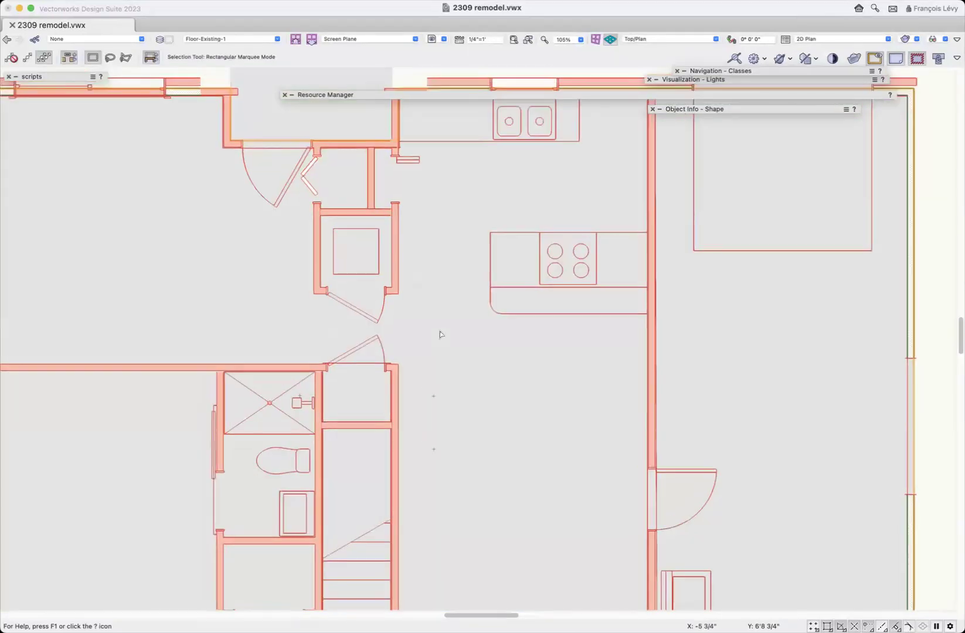
{"action": "scroll", "coordinate": [440, 334], "scroll_direction": "up", "scroll_amount": 3}
{"action": "scroll", "coordinate": [440, 334], "scroll_direction": "up", "scroll_amount": 1}
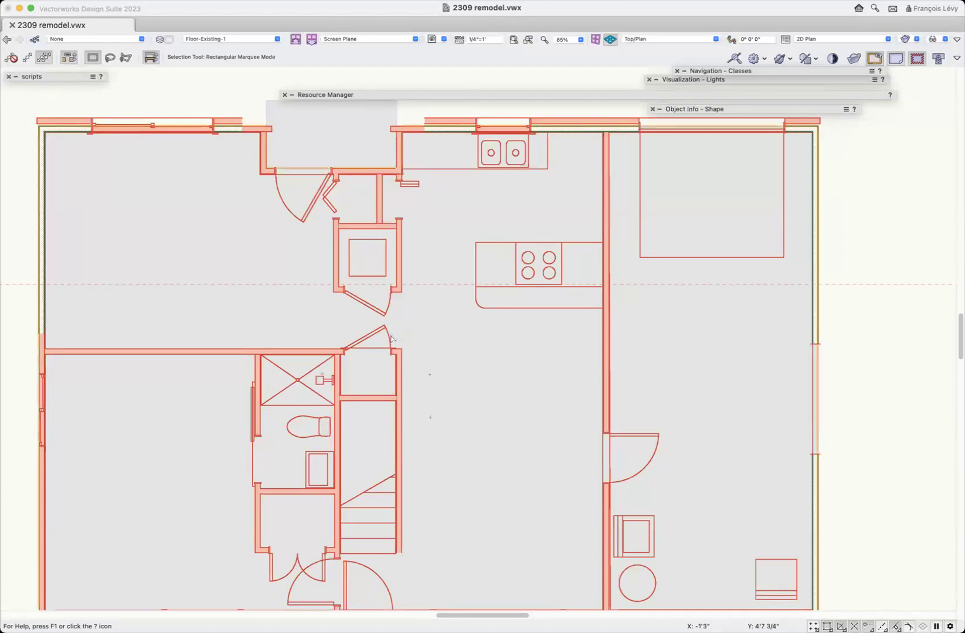
{"action": "key", "text": "c"}
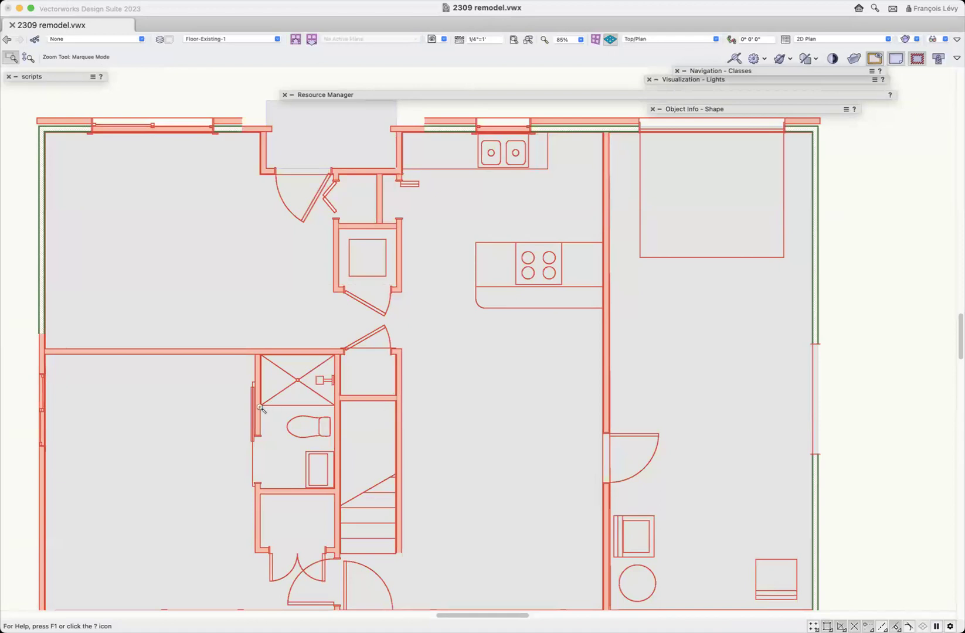
{"action": "left_click_drag", "start_coordinate": [252, 371], "coordinate": [355, 490]}
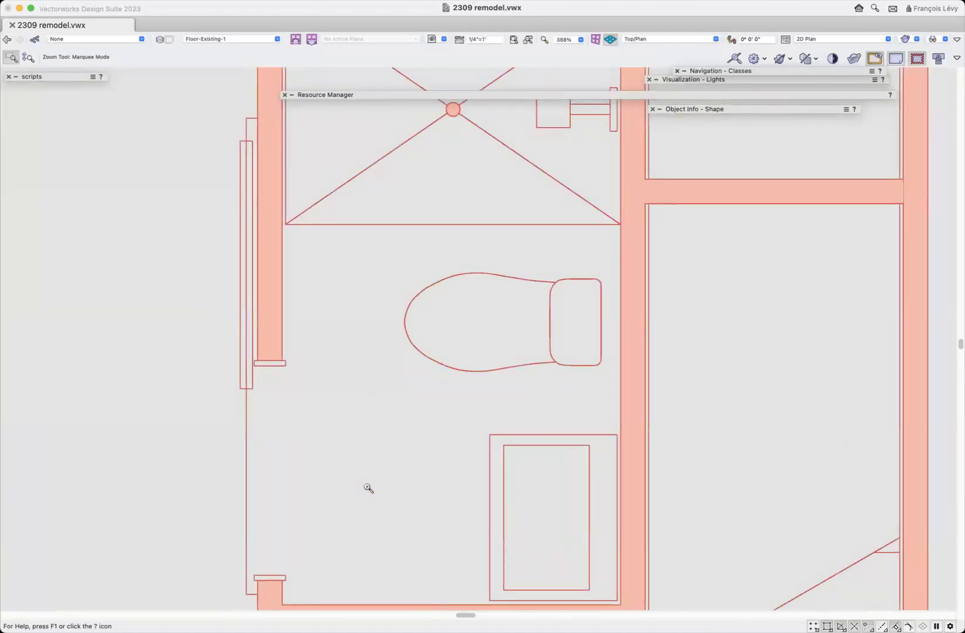
Step: Set the plan's data visualization to None, and select the bathroom toilet and the vanity to check their dashed demolition linework
{"action": "left_click", "coordinate": [943, 40]}
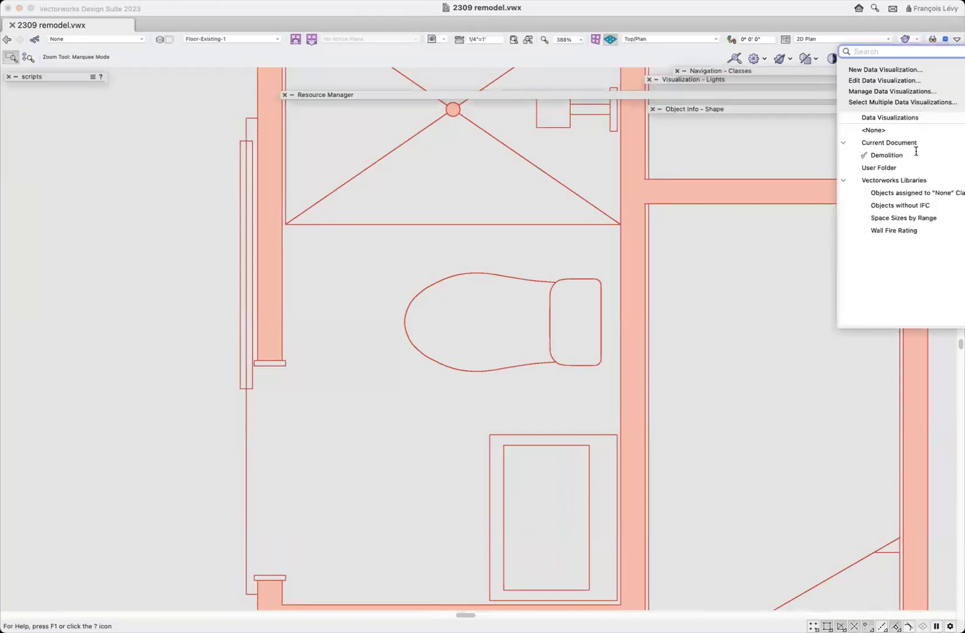
{"action": "left_click", "coordinate": [894, 130]}
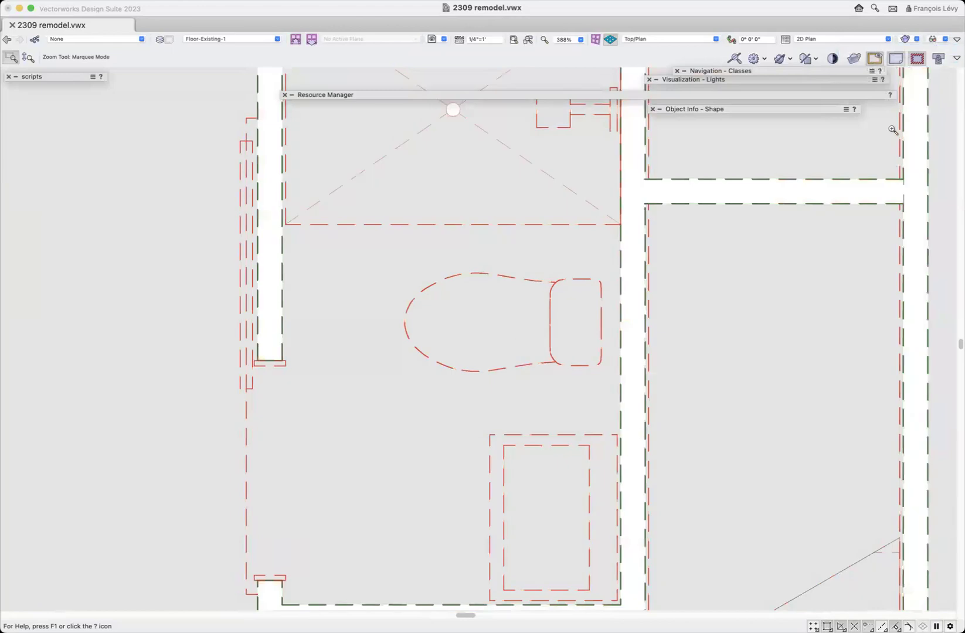
{"action": "key", "text": "x"}
{"action": "left_click", "coordinate": [557, 282]}
{"action": "scroll", "coordinate": [636, 427], "scroll_direction": "down", "scroll_amount": 4}
{"action": "scroll", "coordinate": [636, 427], "scroll_direction": "up", "scroll_amount": 3}
{"action": "scroll", "coordinate": [636, 427], "scroll_direction": "up", "scroll_amount": 1}
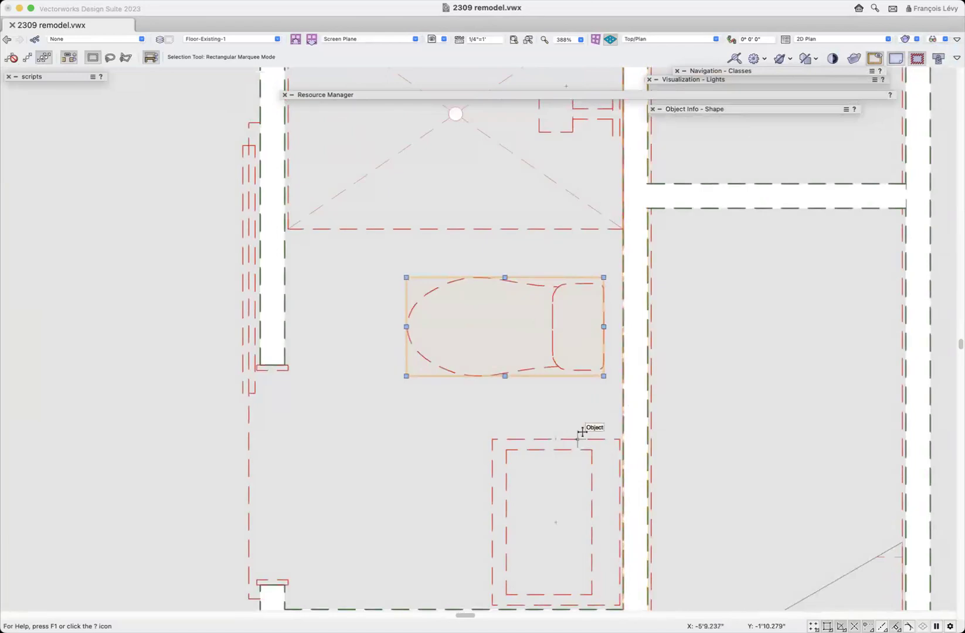
{"action": "scroll", "coordinate": [570, 430], "scroll_direction": "down", "scroll_amount": 5}
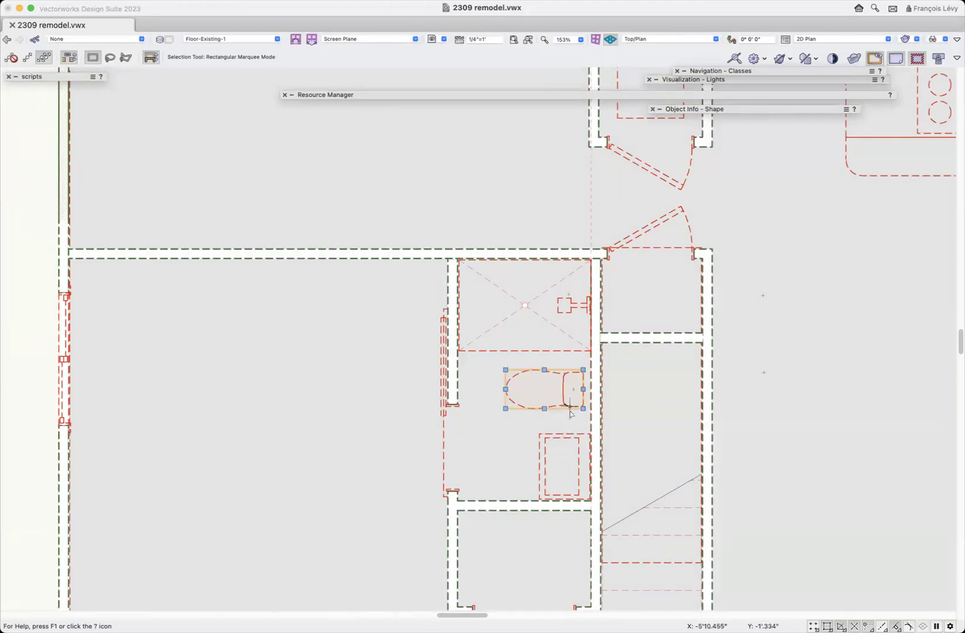
{"action": "left_click", "coordinate": [578, 456]}
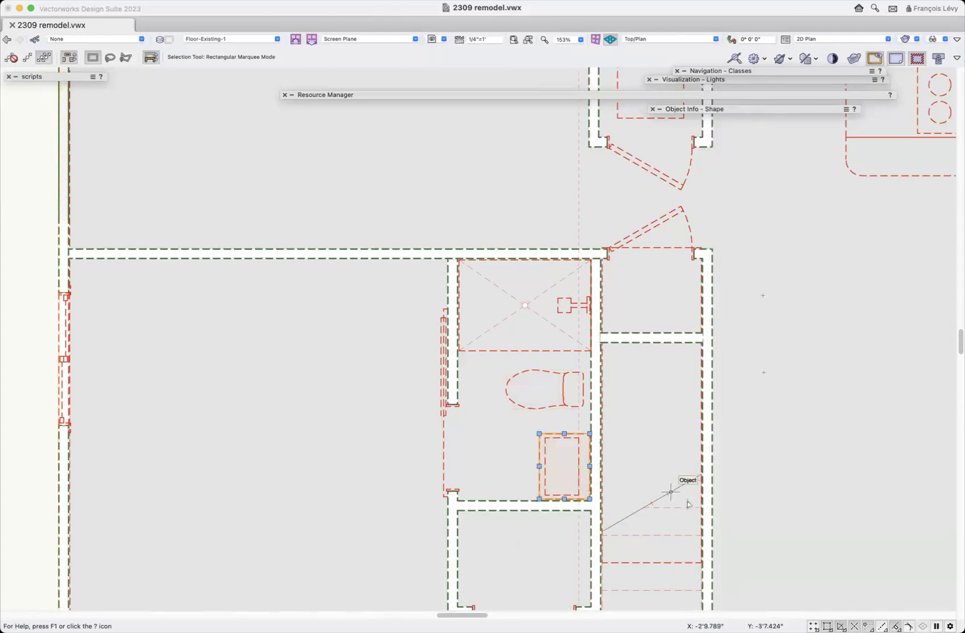
Step: Examine the dashed demolition linework of the doors, kitchen, stair, garage fixtures and walls across the existing floor plan
{"action": "scroll", "coordinate": [661, 487], "scroll_direction": "up", "scroll_amount": 5}
{"action": "scroll", "coordinate": [661, 488], "scroll_direction": "right", "scroll_amount": 8}
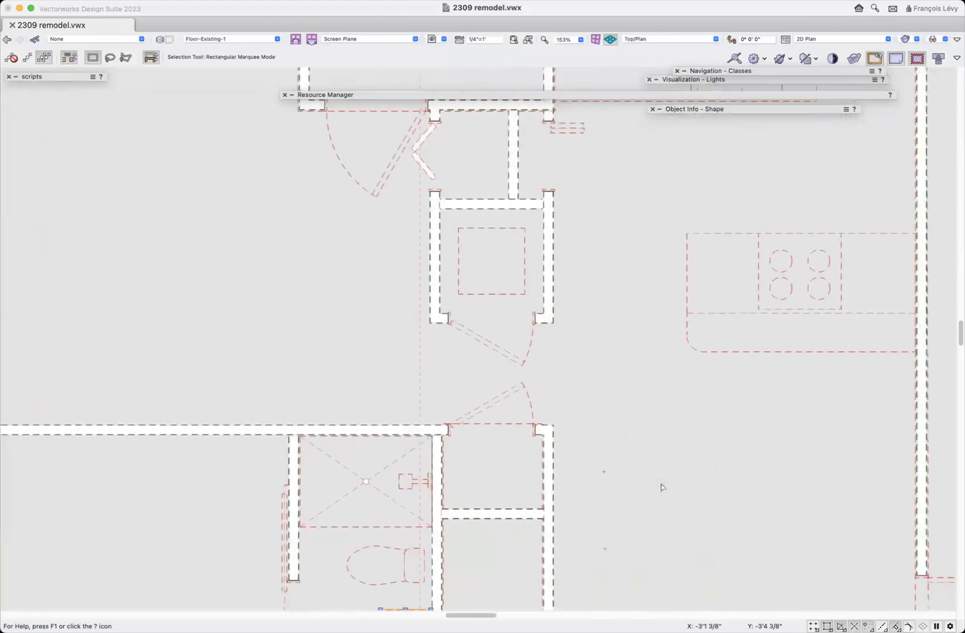
{"action": "scroll", "coordinate": [627, 284], "scroll_direction": "down", "scroll_amount": 6}
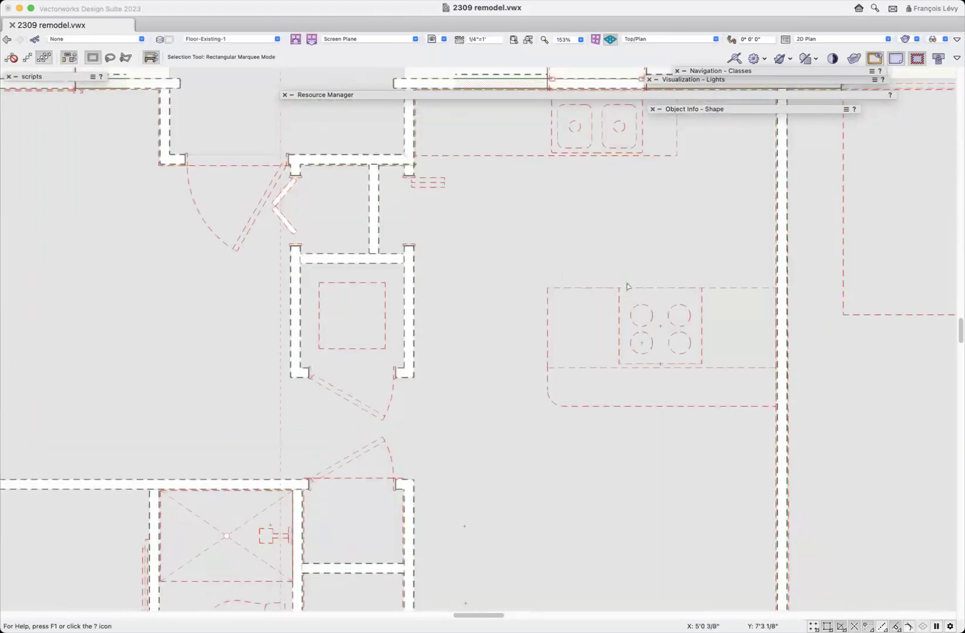
{"action": "scroll", "coordinate": [598, 213], "scroll_direction": "down", "scroll_amount": 3}
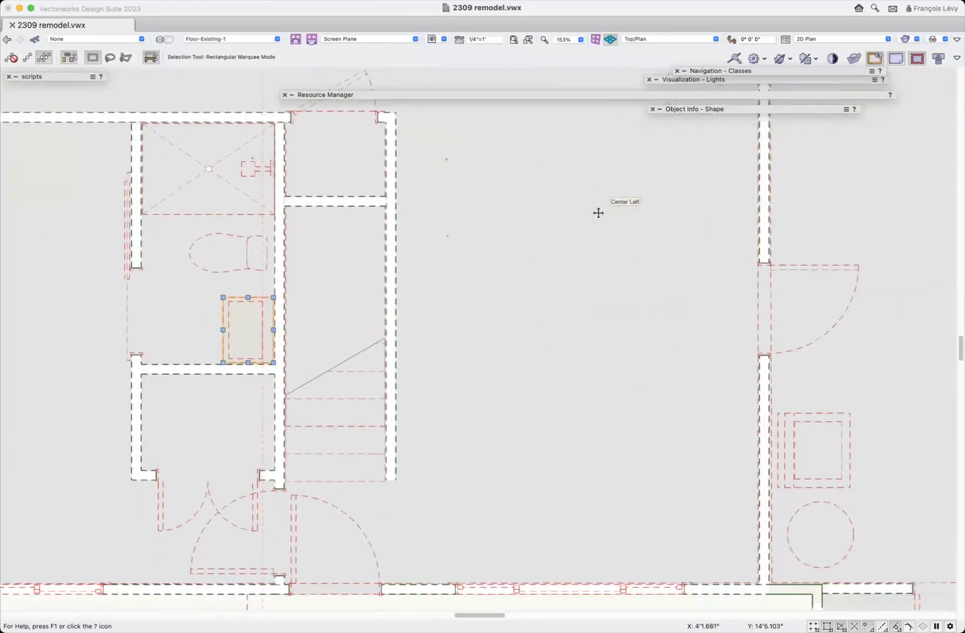
{"action": "scroll", "coordinate": [598, 212], "scroll_direction": "right", "scroll_amount": 7}
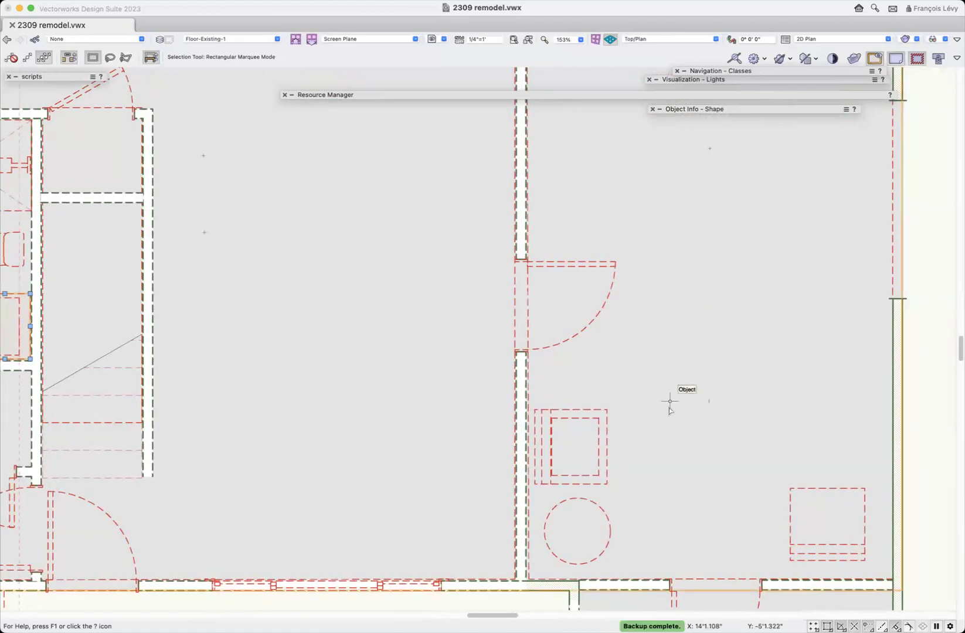
{"action": "scroll", "coordinate": [669, 407], "scroll_direction": "left", "scroll_amount": 6}
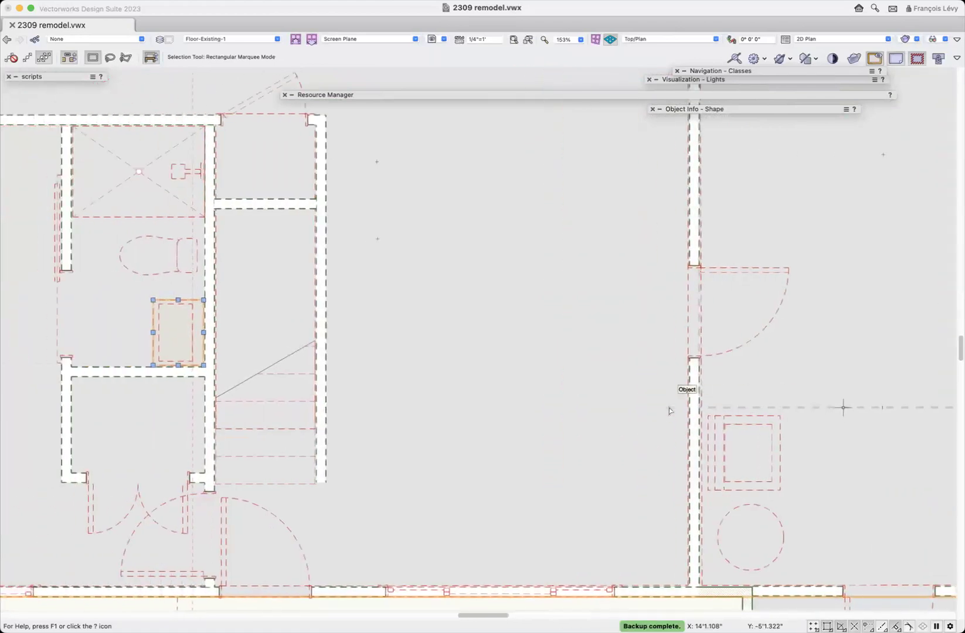
{"action": "scroll", "coordinate": [669, 407], "scroll_direction": "left", "scroll_amount": 1}
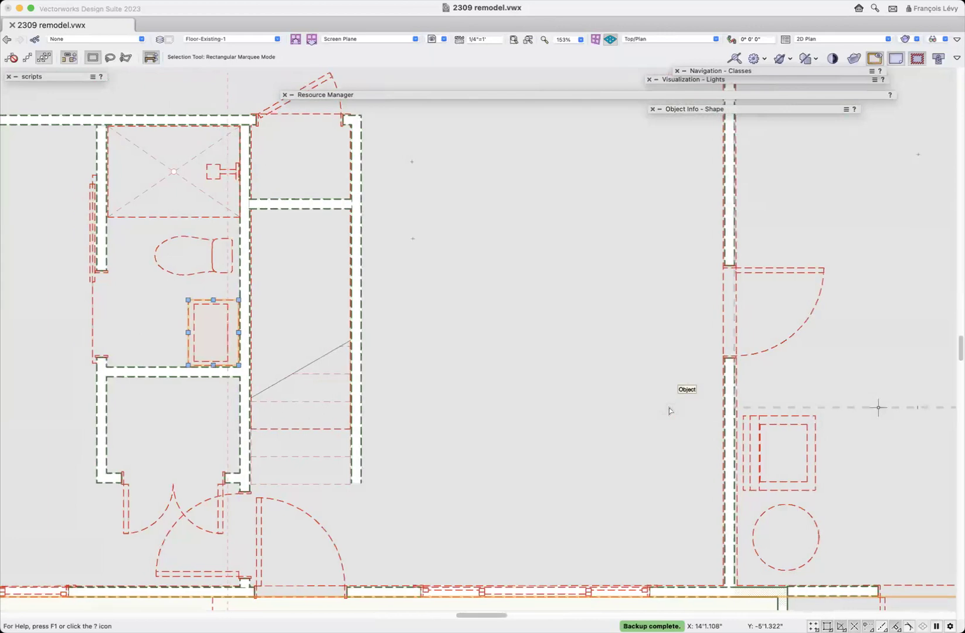
{"action": "scroll", "coordinate": [669, 407], "scroll_direction": "up", "scroll_amount": 5}
{"action": "scroll", "coordinate": [669, 406], "scroll_direction": "left", "scroll_amount": 3}
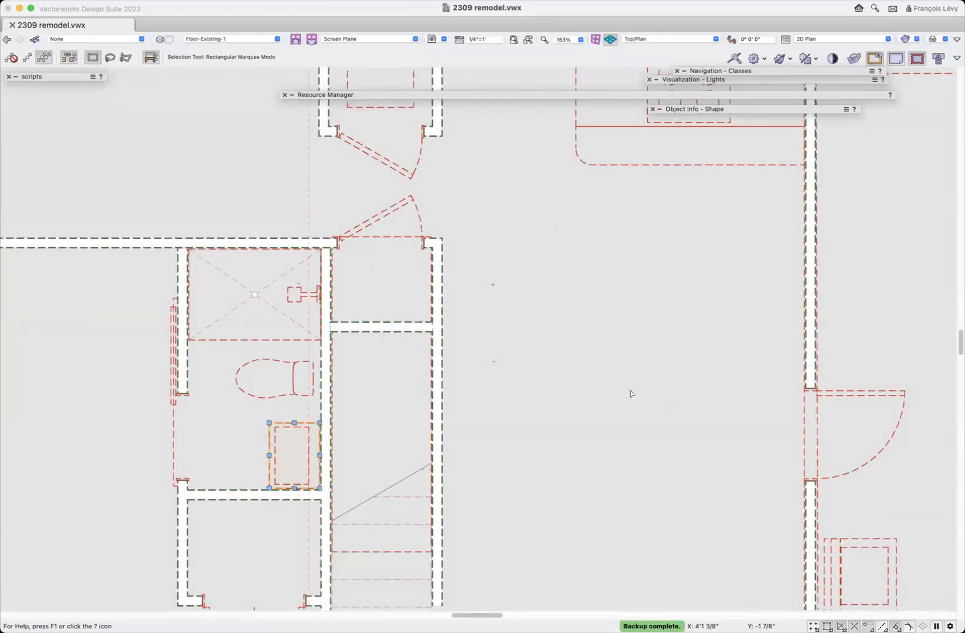
{"action": "scroll", "coordinate": [630, 393], "scroll_direction": "down", "scroll_amount": 3}
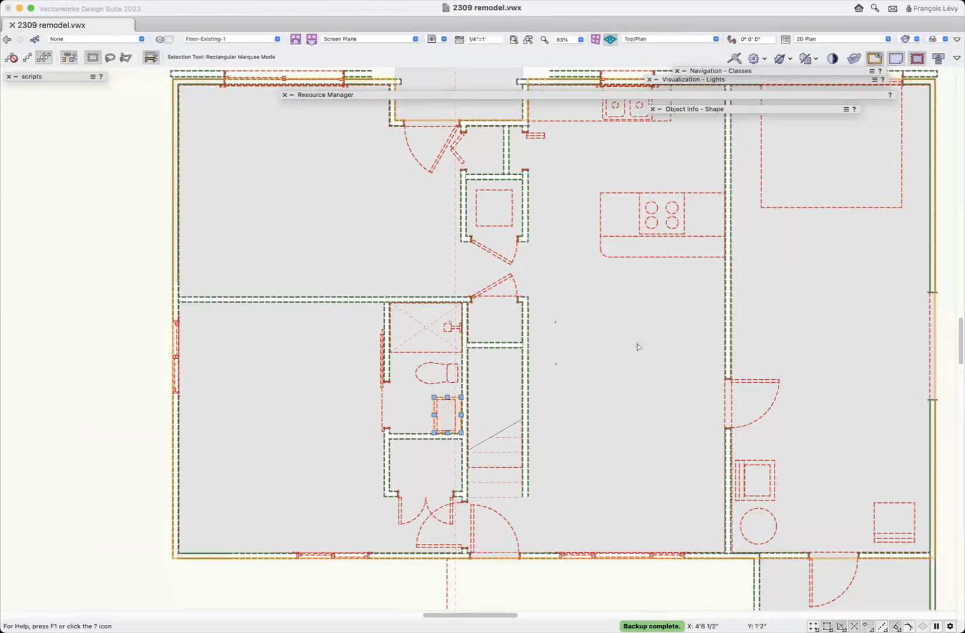
Step: View the new floor plans through the saved views 13 plan ground and 14 plan upper
{"action": "left_click", "coordinate": [442, 39]}
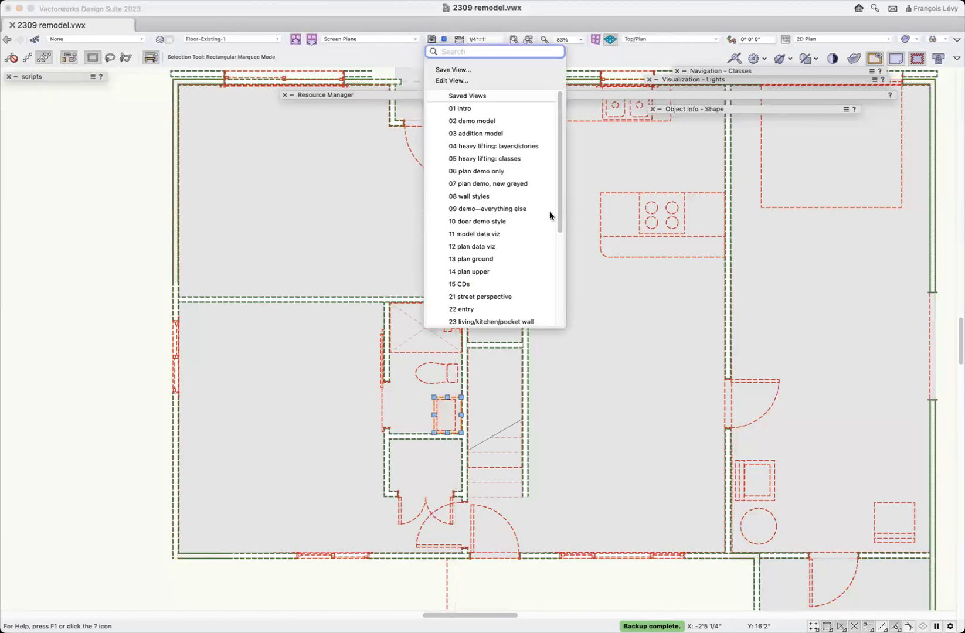
{"action": "left_click", "coordinate": [496, 258]}
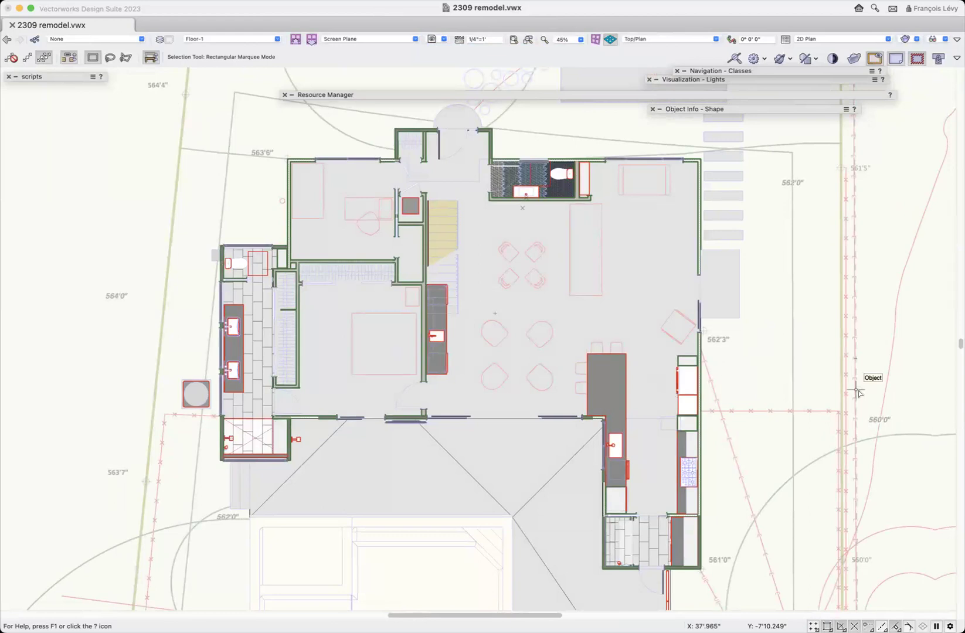
{"action": "left_click", "coordinate": [444, 39]}
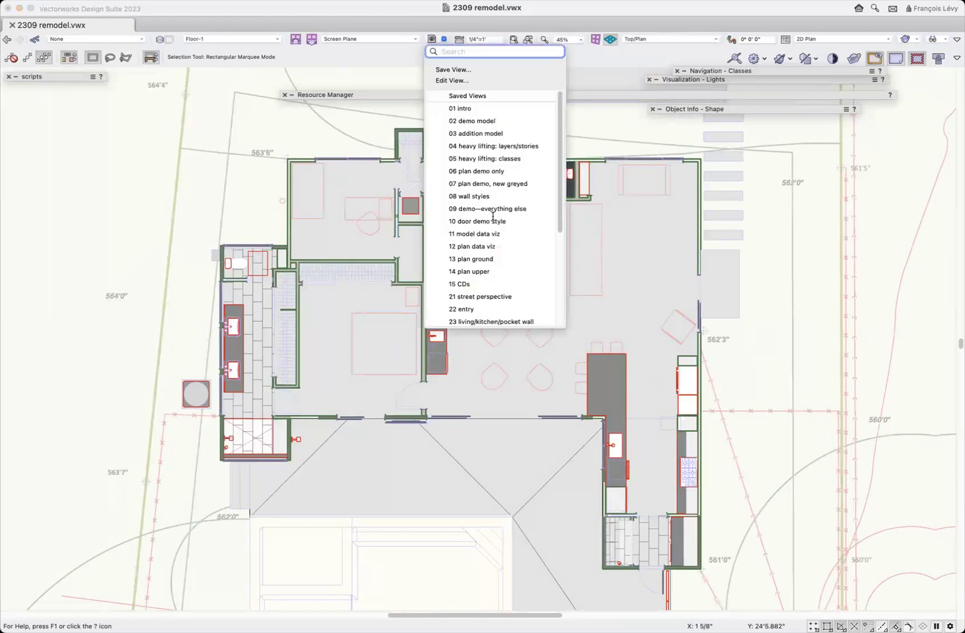
{"action": "left_click", "coordinate": [488, 271]}
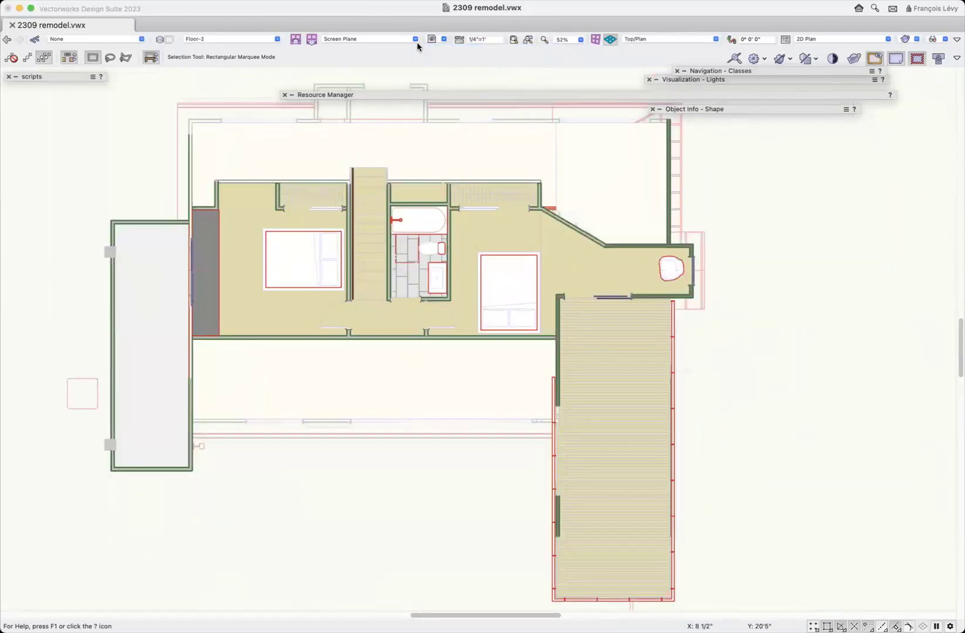
Step: Activate the saved view 15 CDs and hide the red hatched borders around the perspective viewports on the demolition sheet
{"action": "left_click", "coordinate": [444, 39]}
{"action": "left_click", "coordinate": [479, 282]}
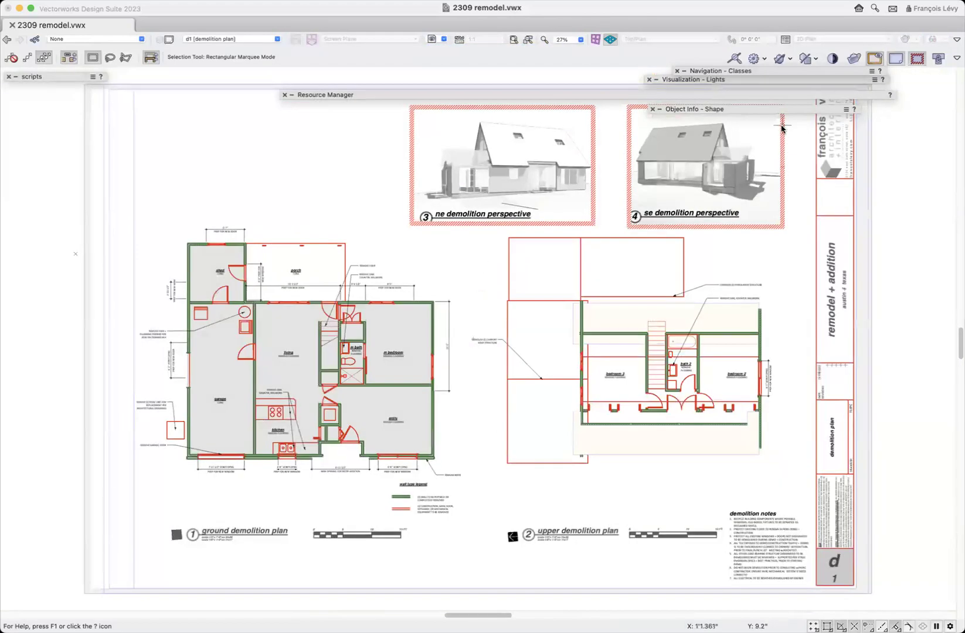
{"action": "double_click", "coordinate": [863, 69]}
{"action": "double_click", "coordinate": [844, 70]}
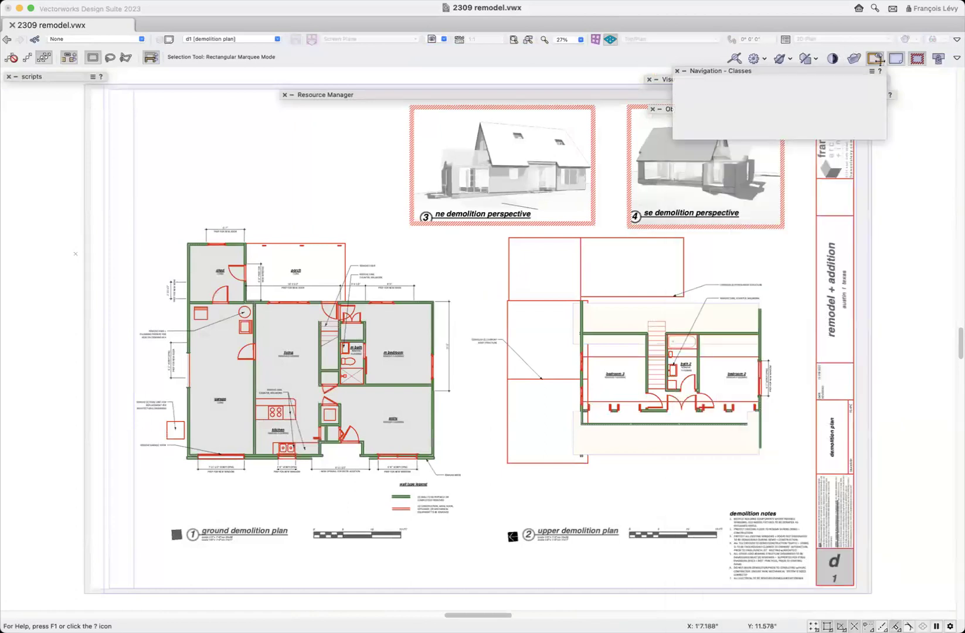
{"action": "left_click", "coordinate": [916, 58]}
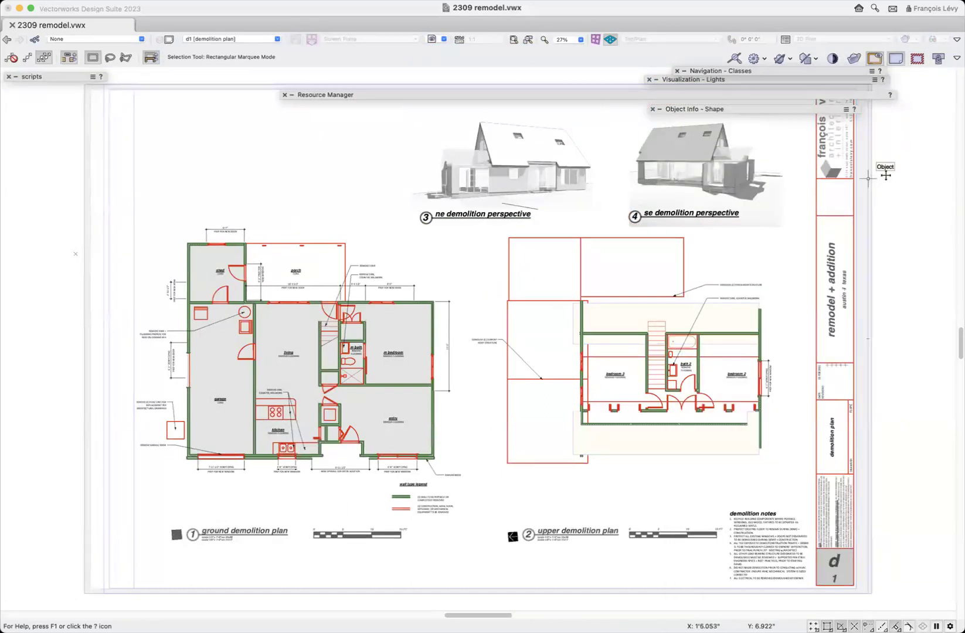
Step: Examine the ne and se demolition perspectives up close on the demolition plan sheet
{"action": "key", "text": "c"}
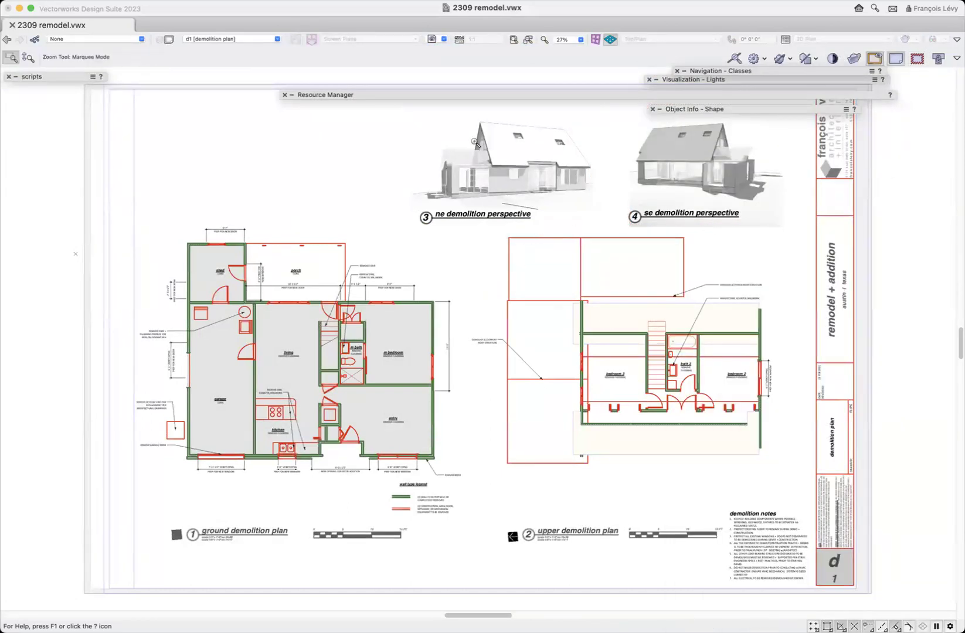
{"action": "left_click_drag", "start_coordinate": [425, 121], "coordinate": [768, 243]}
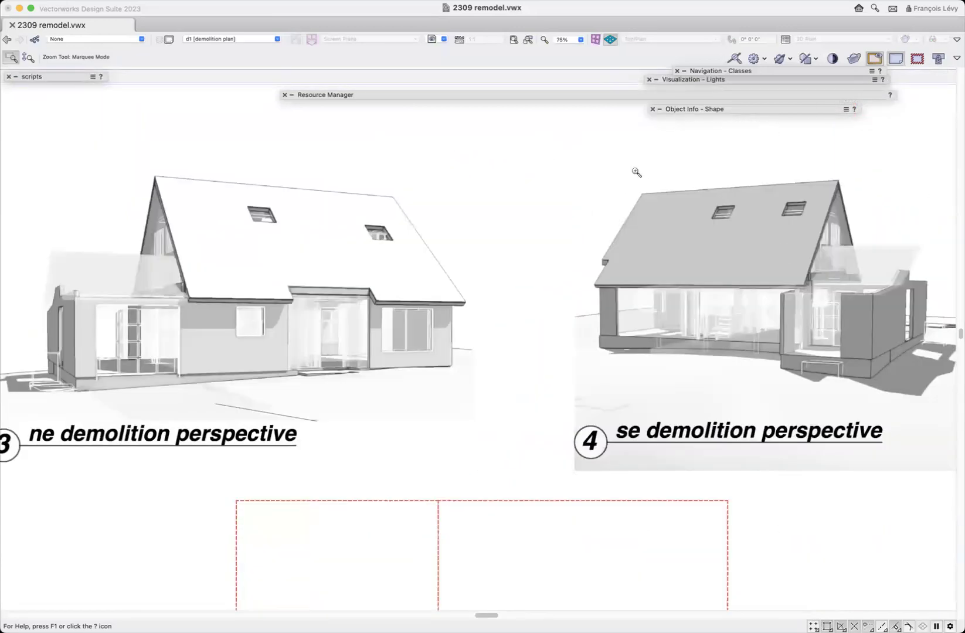
{"action": "left_click", "coordinate": [449, 315], "text": "alt"}
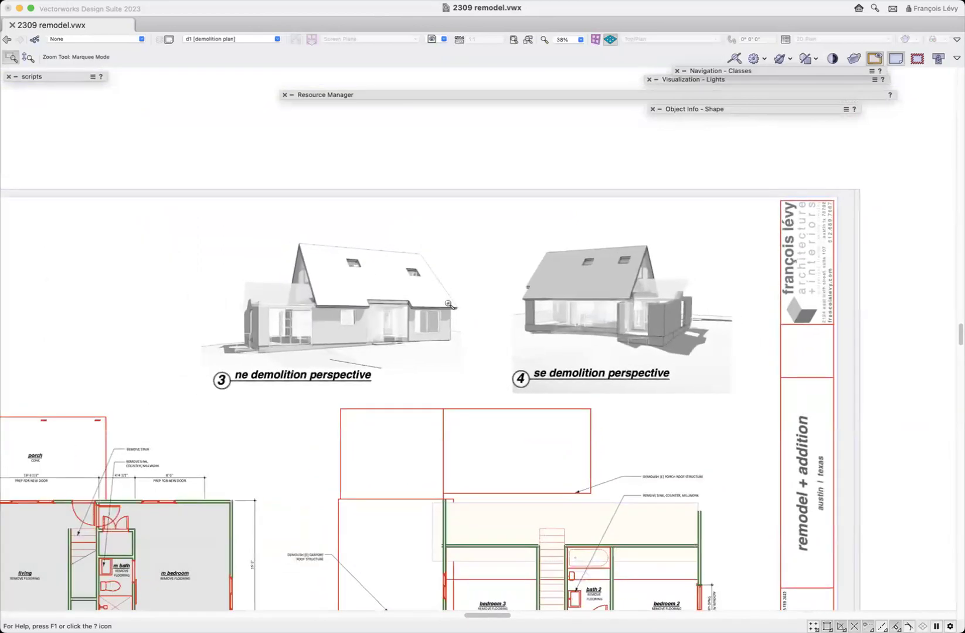
{"action": "left_click", "coordinate": [449, 304]}
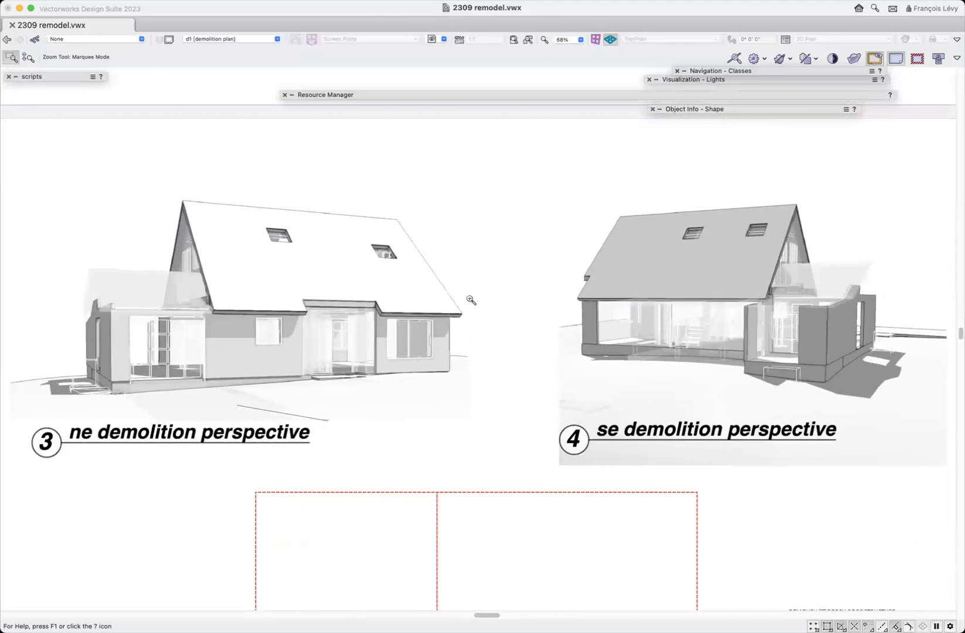
Step: Examine the full demolition plan sheet, then the living, bath, bedroom and entry areas of the ground demolition plan up close
{"action": "left_click", "coordinate": [471, 300], "text": "alt"}
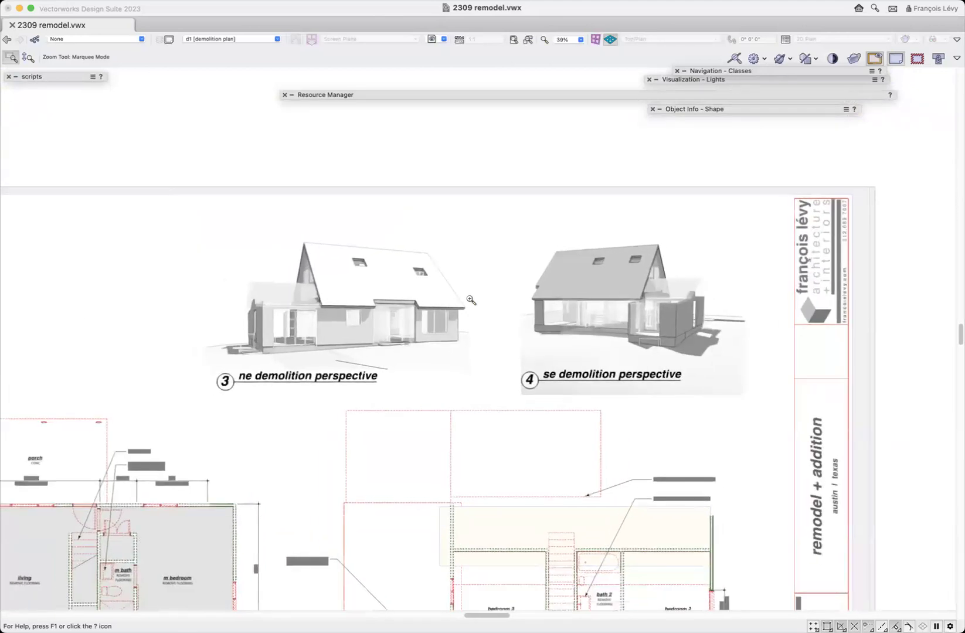
{"action": "scroll", "coordinate": [471, 300], "scroll_direction": "down", "scroll_amount": 5}
{"action": "scroll", "coordinate": [470, 300], "scroll_direction": "left", "scroll_amount": 3}
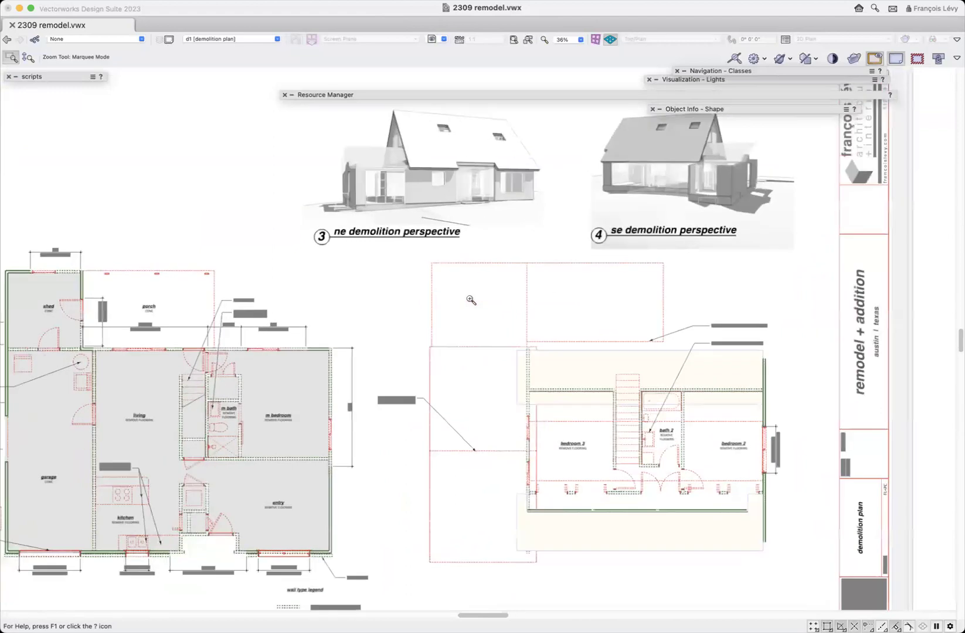
{"action": "scroll", "coordinate": [470, 301], "scroll_direction": "down", "scroll_amount": 2}
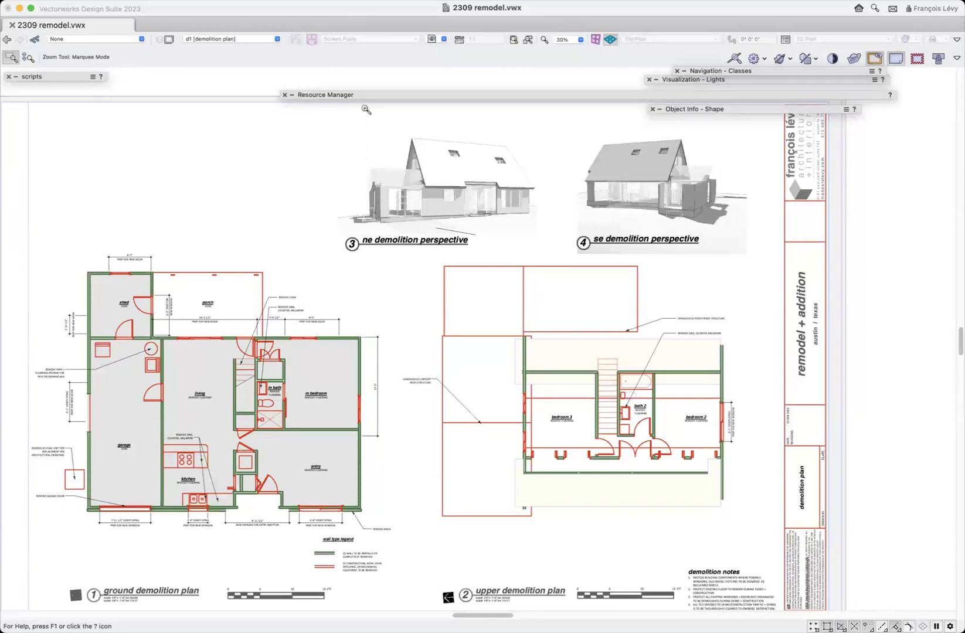
{"action": "left_click", "coordinate": [303, 374]}
{"action": "mouse_move", "coordinate": [358, 392]}
{"action": "left_mouse_down"}
{"action": "mouse_move", "coordinate": [471, 498]}
{"action": "mouse_move", "coordinate": [401, 497]}
{"action": "mouse_move", "coordinate": [332, 454]}
{"action": "left_mouse_up"}
{"action": "scroll", "coordinate": [426, 336], "scroll_direction": "down", "scroll_amount": 6, "text": "alt"}
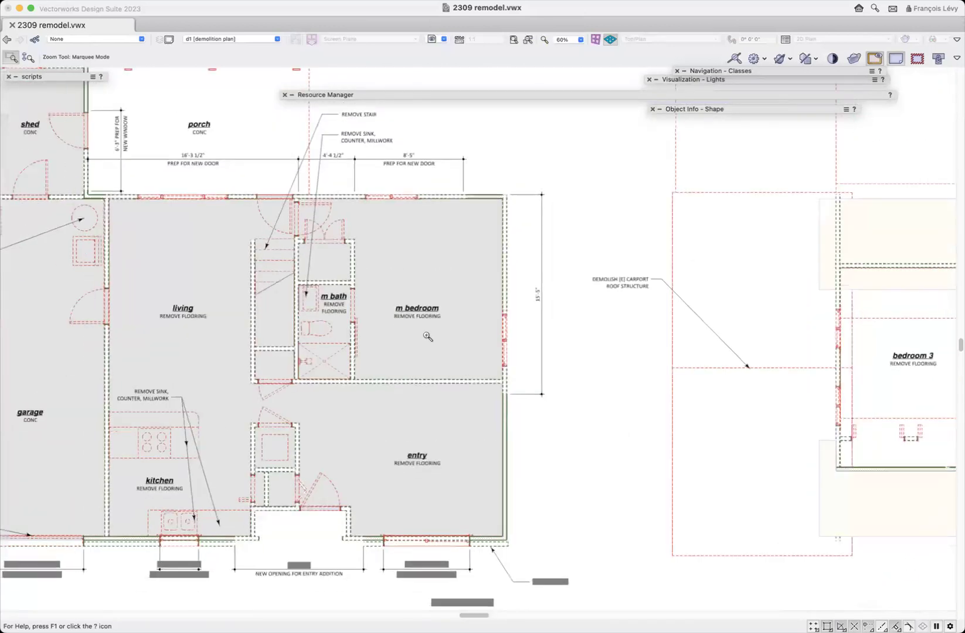
Step: Open the annotations of the ground demolition plan viewport for editing near the garage's PREP FOR NEW DOOR dimension
{"action": "scroll", "coordinate": [426, 336], "scroll_direction": "left", "scroll_amount": 6}
{"action": "left_click_drag", "start_coordinate": [221, 299], "coordinate": [342, 406]}
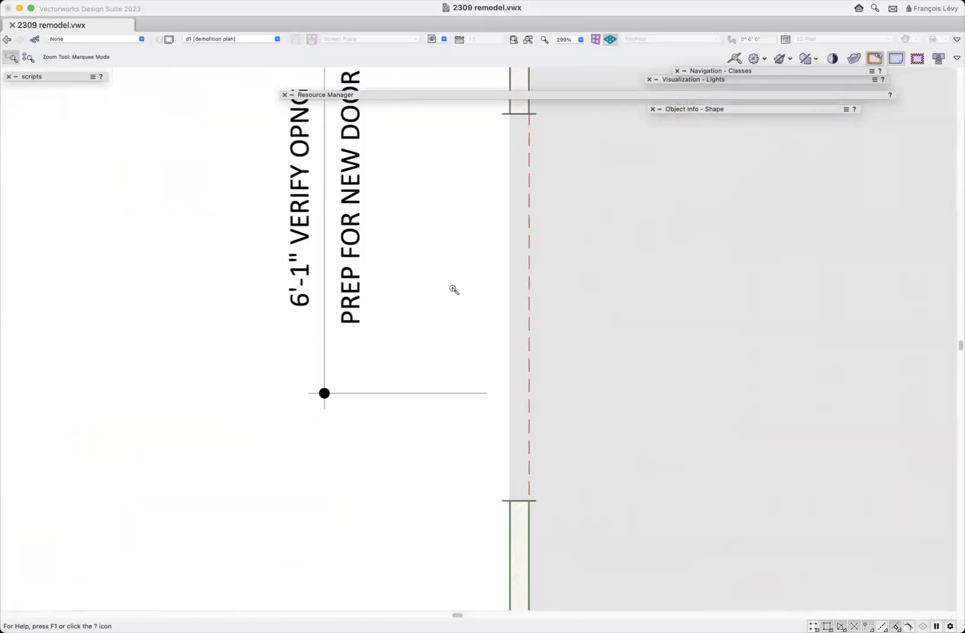
{"action": "scroll", "coordinate": [453, 290], "scroll_direction": "down", "scroll_amount": 6, "text": "alt"}
{"action": "key", "text": "x"}
{"action": "double_click", "coordinate": [574, 313]}
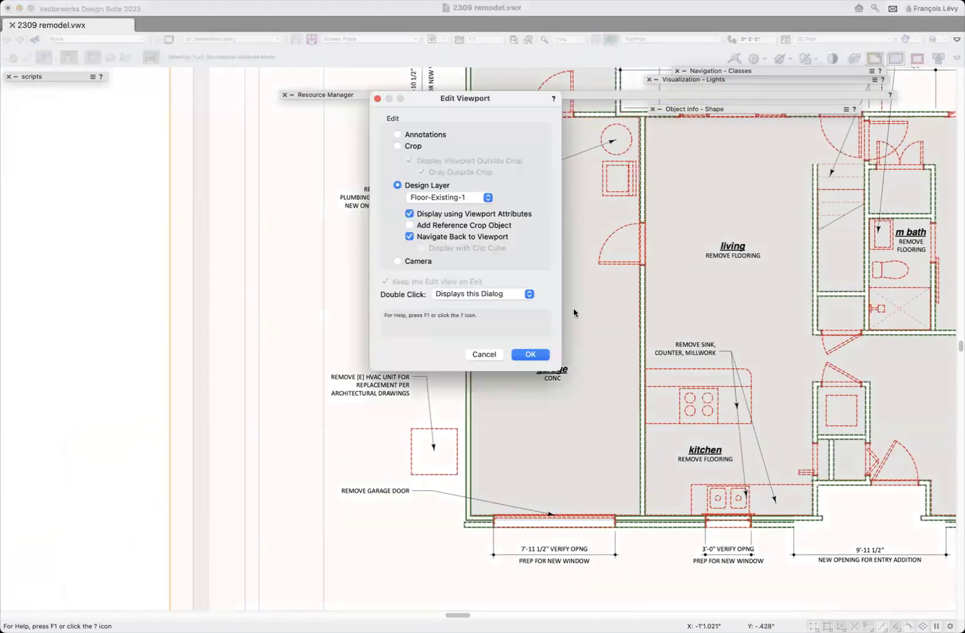
{"action": "left_click", "coordinate": [433, 132]}
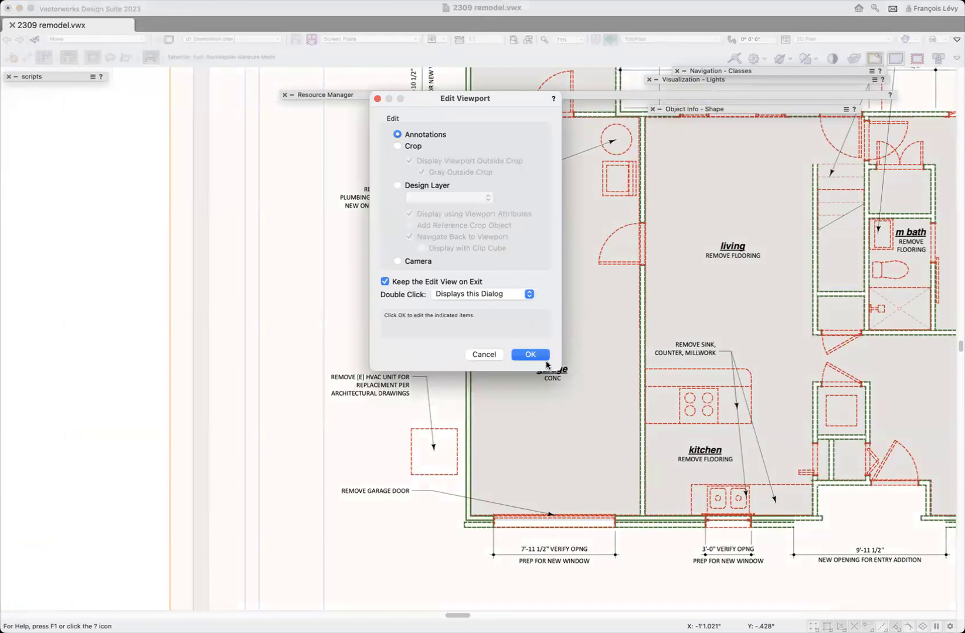
{"action": "left_click", "coordinate": [540, 353]}
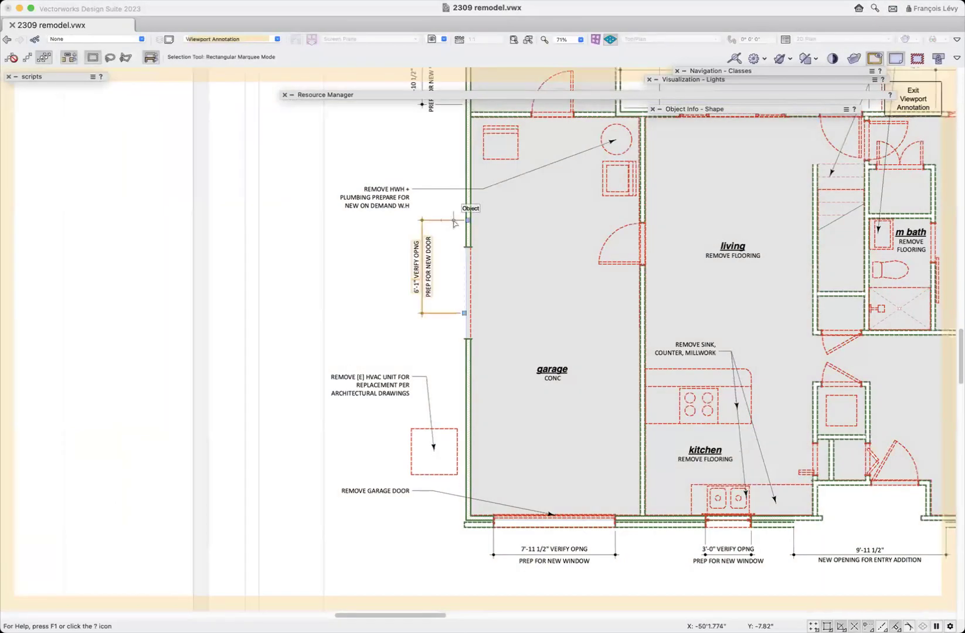
Step: Align both ends of the garage's PREP FOR NEW DOOR dimension with the edges of the wall opening and leave annotation editing
{"action": "left_click_drag", "start_coordinate": [468, 220], "coordinate": [469, 248]}
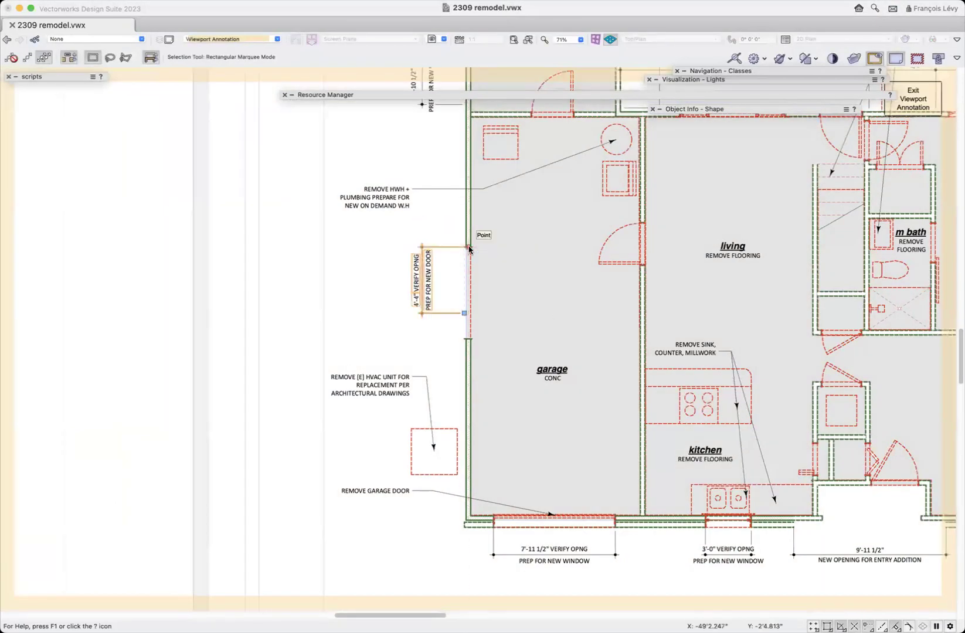
{"action": "left_click_drag", "start_coordinate": [463, 313], "coordinate": [463, 338]}
{"action": "left_click", "coordinate": [357, 312]}
{"action": "scroll", "coordinate": [358, 311], "scroll_direction": "up", "scroll_amount": 4}
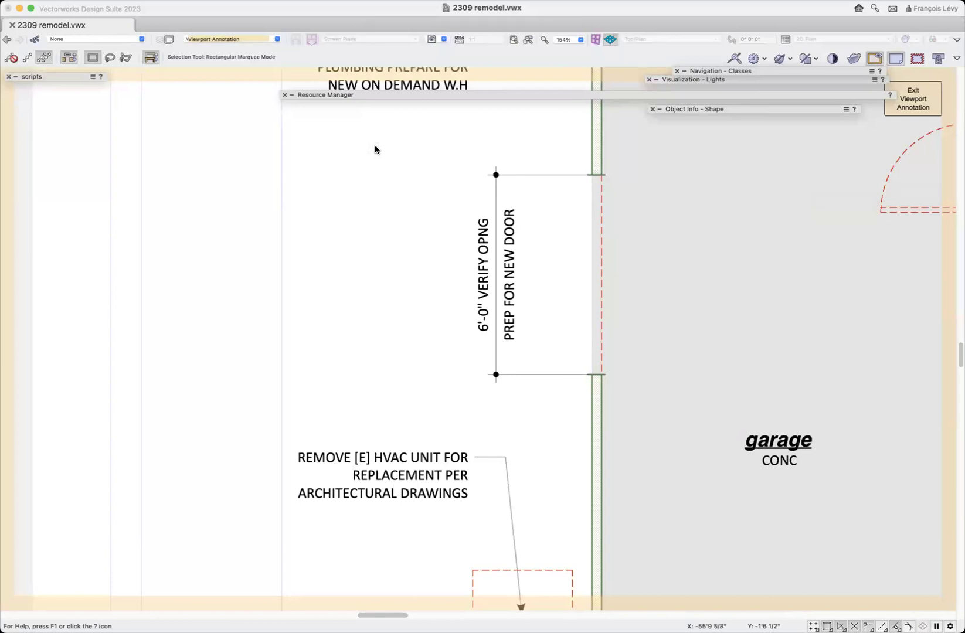
{"action": "key", "text": "super+4"}
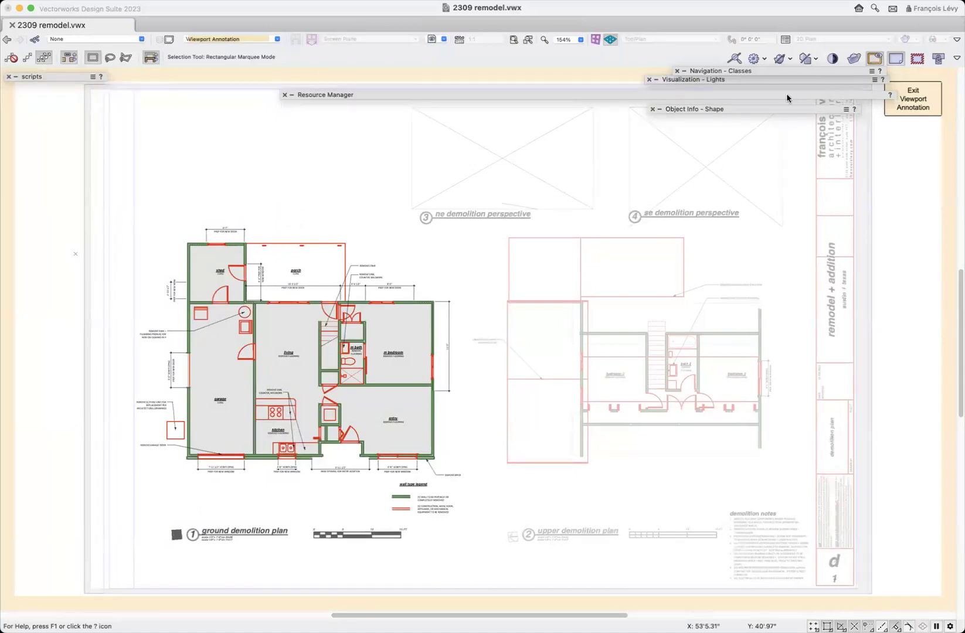
{"action": "left_click", "coordinate": [907, 106]}
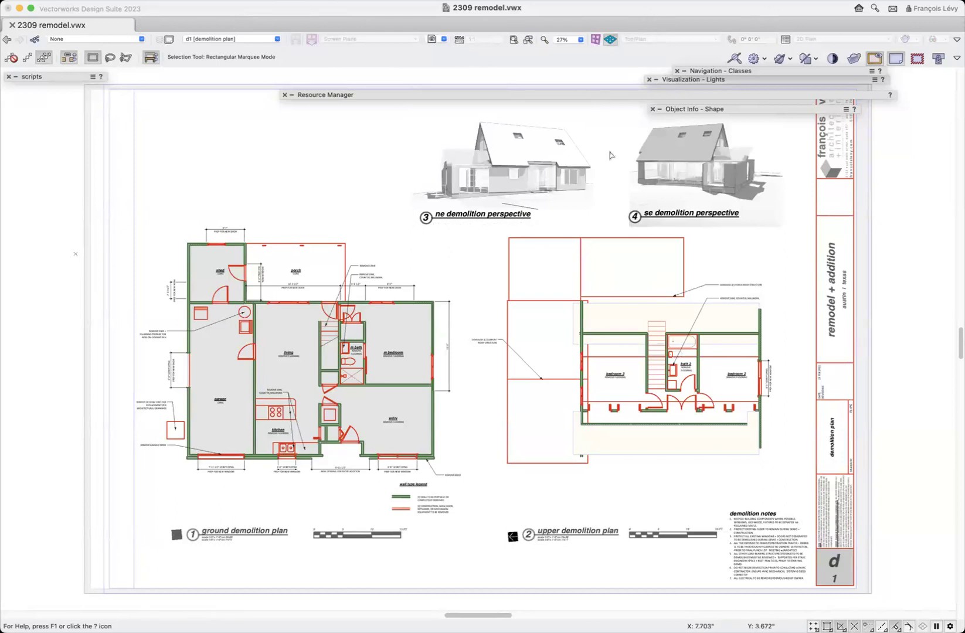
Step: Activate the saved view 01 intro and orbit the model with Flyover around to the side wall with the sliding door
{"action": "left_click", "coordinate": [438, 41]}
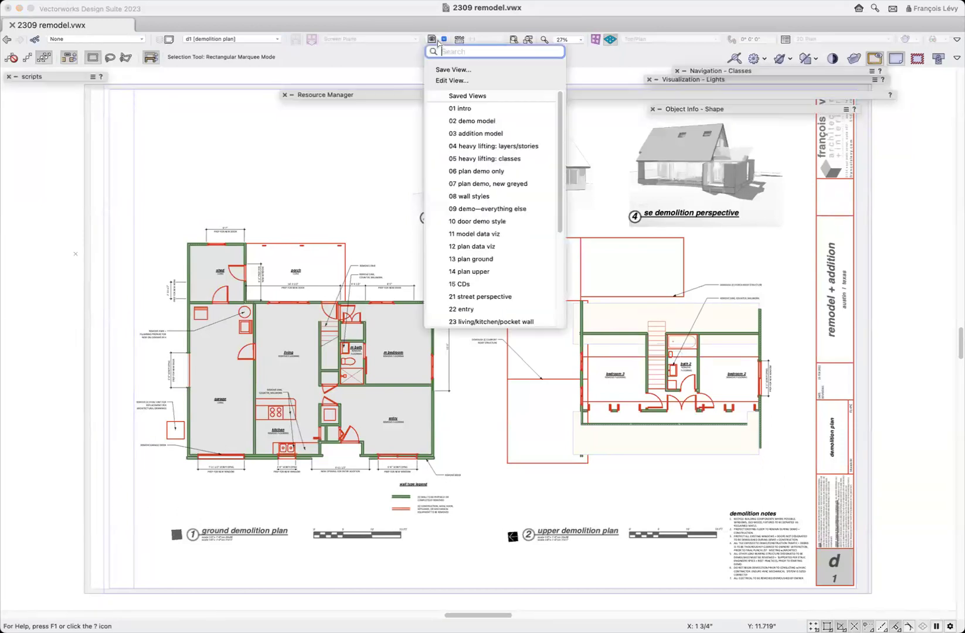
{"action": "left_click", "coordinate": [455, 108]}
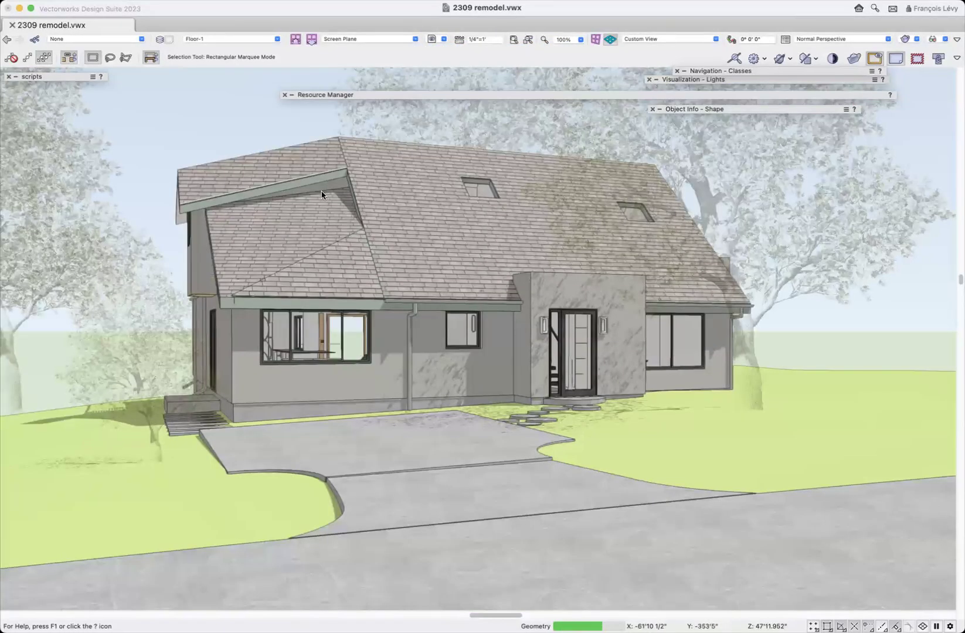
{"action": "left_click", "coordinate": [611, 38]}
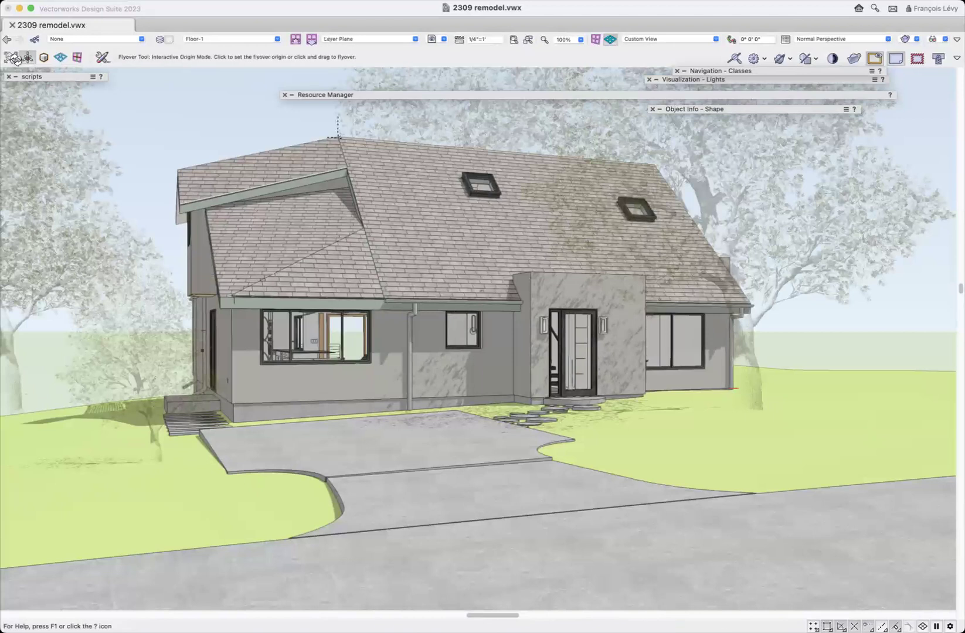
{"action": "left_click", "coordinate": [231, 344]}
{"action": "mouse_move", "coordinate": [537, 223]}
{"action": "left_mouse_down"}
{"action": "mouse_move", "coordinate": [473, 239]}
{"action": "mouse_move", "coordinate": [508, 226]}
{"action": "left_mouse_up"}
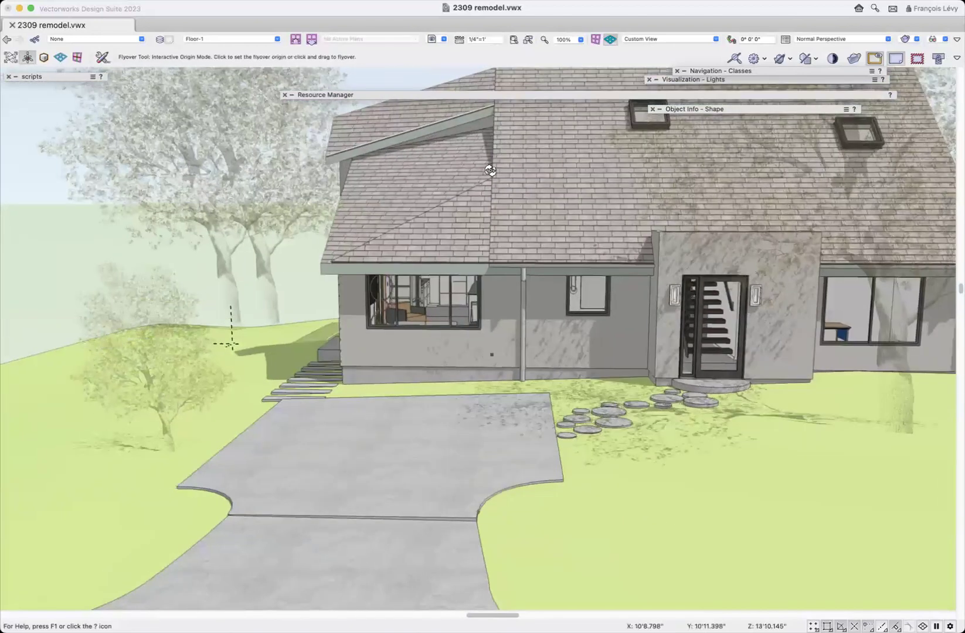
{"action": "mouse_move", "coordinate": [492, 179]}
{"action": "left_mouse_down"}
{"action": "mouse_move", "coordinate": [491, 188]}
{"action": "mouse_move", "coordinate": [555, 185]}
{"action": "mouse_move", "coordinate": [629, 201]}
{"action": "mouse_move", "coordinate": [573, 172]}
{"action": "mouse_move", "coordinate": [509, 169]}
{"action": "mouse_move", "coordinate": [692, 187]}
{"action": "mouse_move", "coordinate": [620, 194]}
{"action": "mouse_move", "coordinate": [552, 185]}
{"action": "mouse_move", "coordinate": [483, 204]}
{"action": "mouse_move", "coordinate": [272, 174]}
{"action": "mouse_move", "coordinate": [189, 198]}
{"action": "mouse_move", "coordinate": [248, 215]}
{"action": "mouse_move", "coordinate": [306, 206]}
{"action": "mouse_move", "coordinate": [487, 217]}
{"action": "left_mouse_up"}
{"action": "left_click_drag", "start_coordinate": [556, 212], "coordinate": [601, 211]}
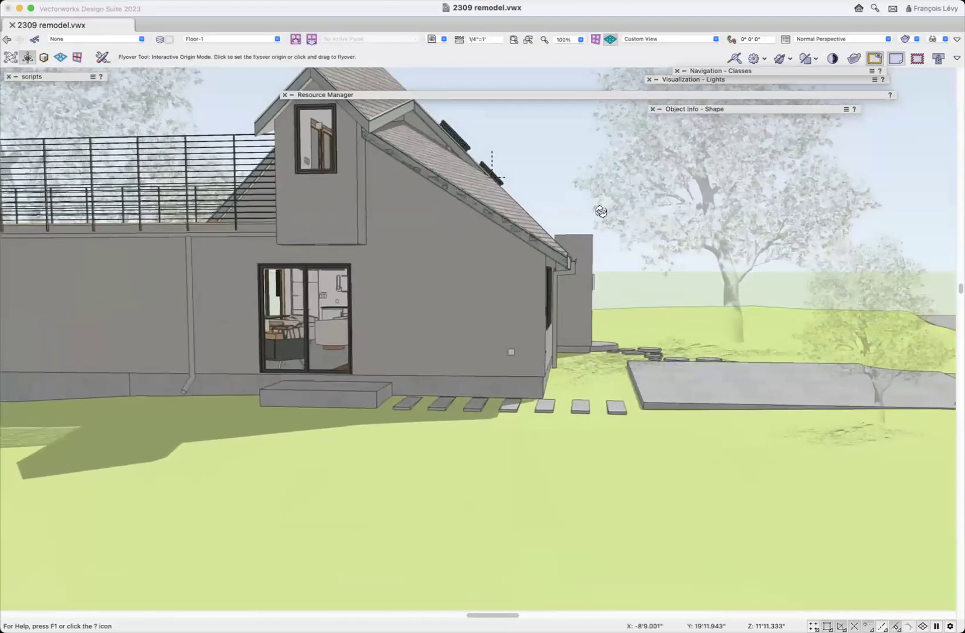
Step: Hide the trees' Entourage class with the Visibility tool
{"action": "key", "text": "x"}
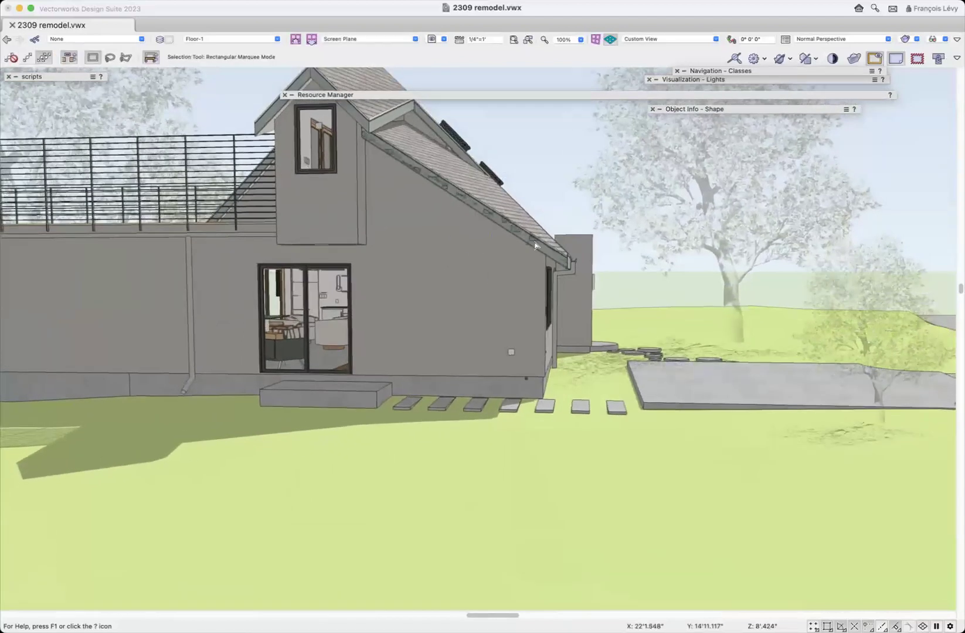
{"action": "key", "text": "v"}
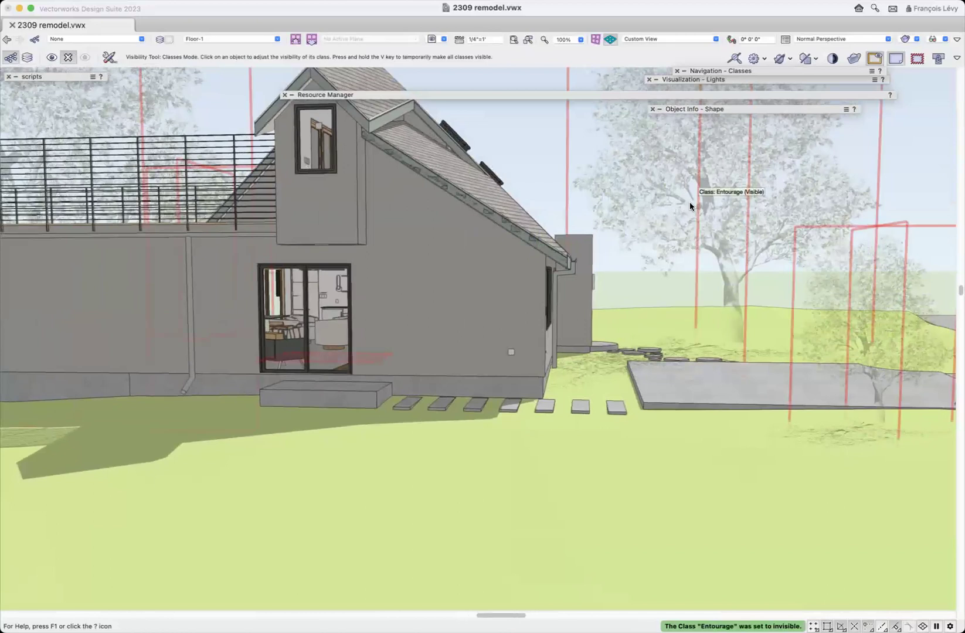
{"action": "left_click", "coordinate": [690, 203]}
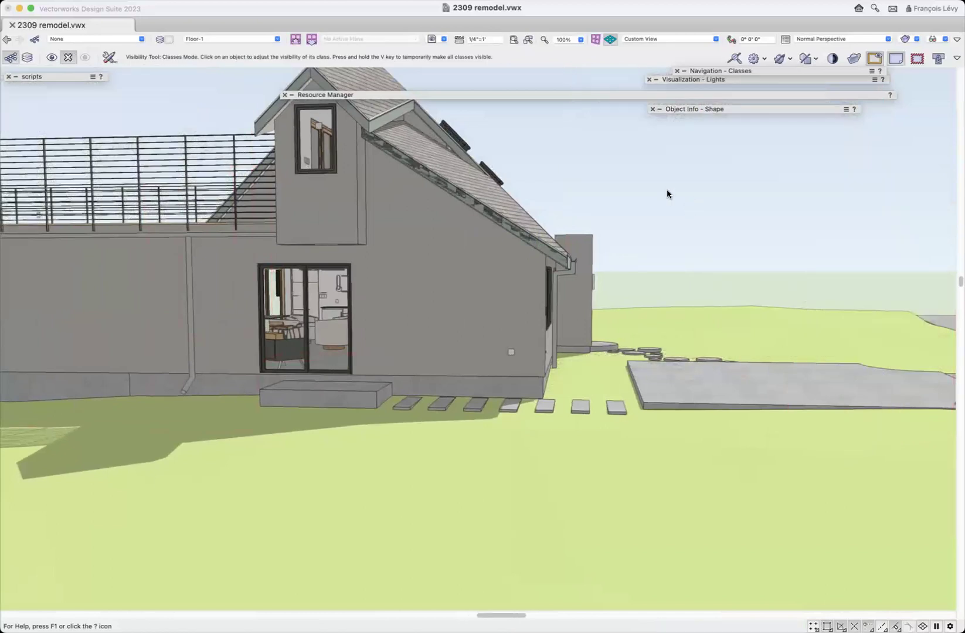
Step: Look through the side wall below the roof deck in X-ray while inspecting the classes of the objects behind it
{"action": "scroll", "coordinate": [489, 195], "scroll_direction": "left", "scroll_amount": 5}
{"action": "scroll", "coordinate": [489, 197], "scroll_direction": "left", "scroll_amount": 5}
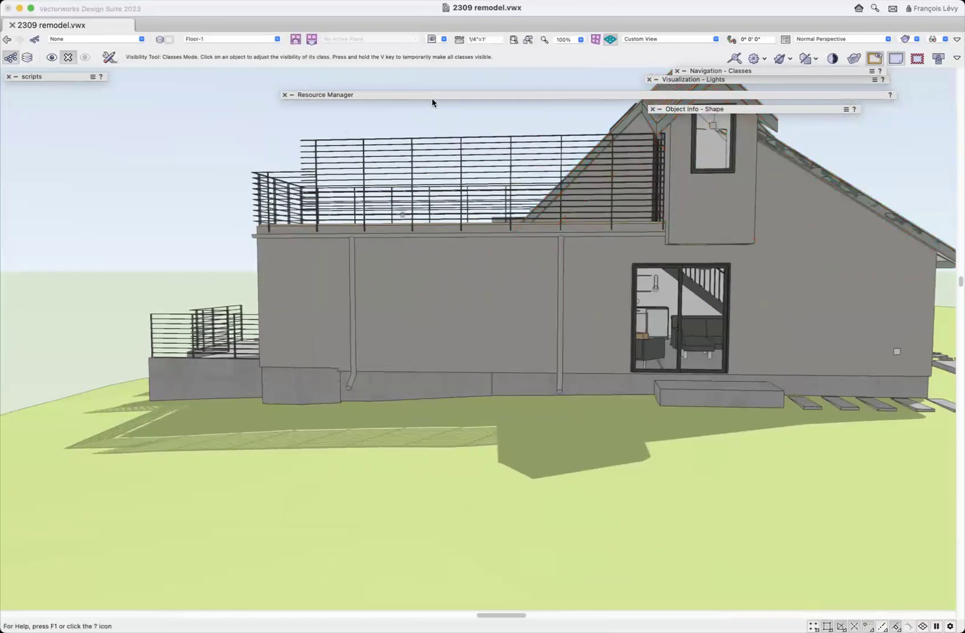
{"action": "key", "text": "b"}
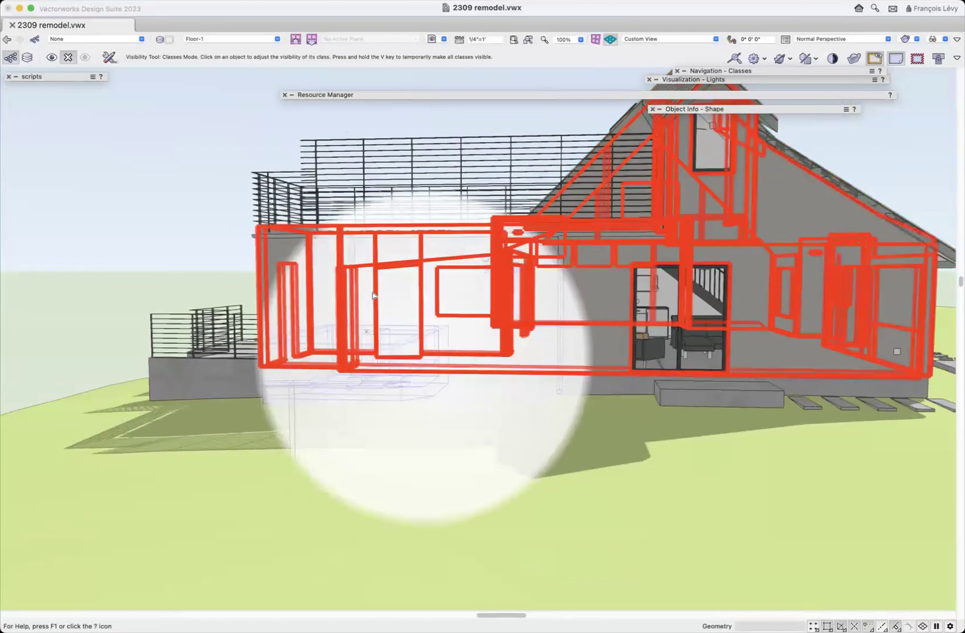
{"action": "left_click", "coordinate": [277, 313]}
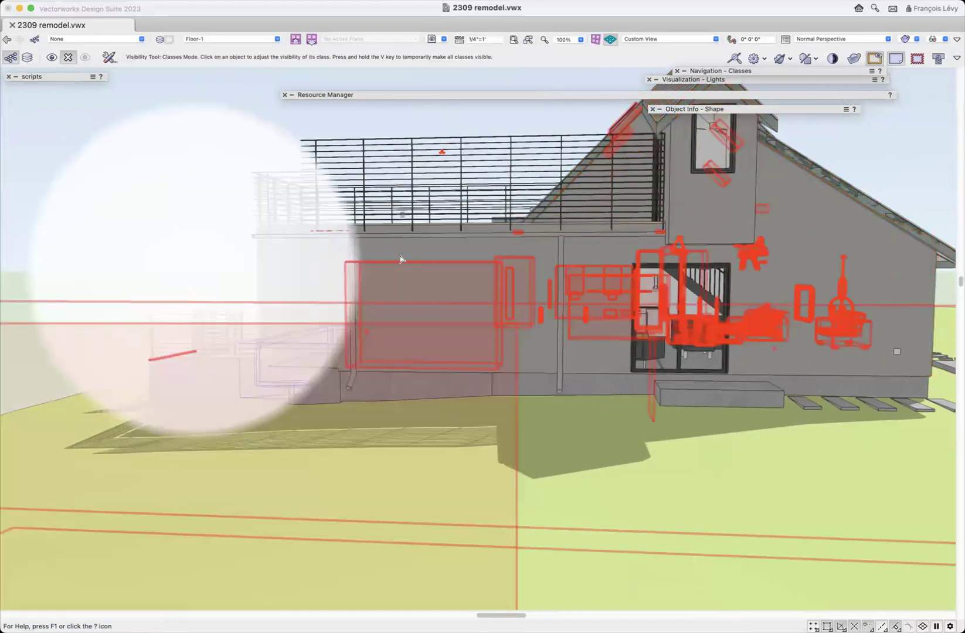
{"action": "left_click", "coordinate": [414, 246]}
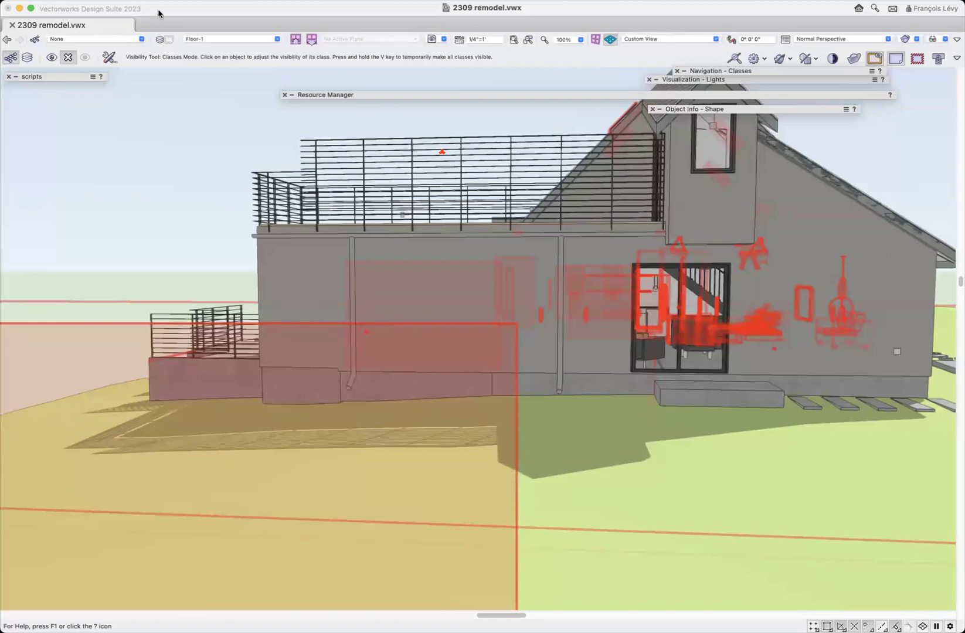
{"action": "left_click_drag", "start_coordinate": [162, 13], "coordinate": [155, 10]}
{"action": "key", "text": "x"}
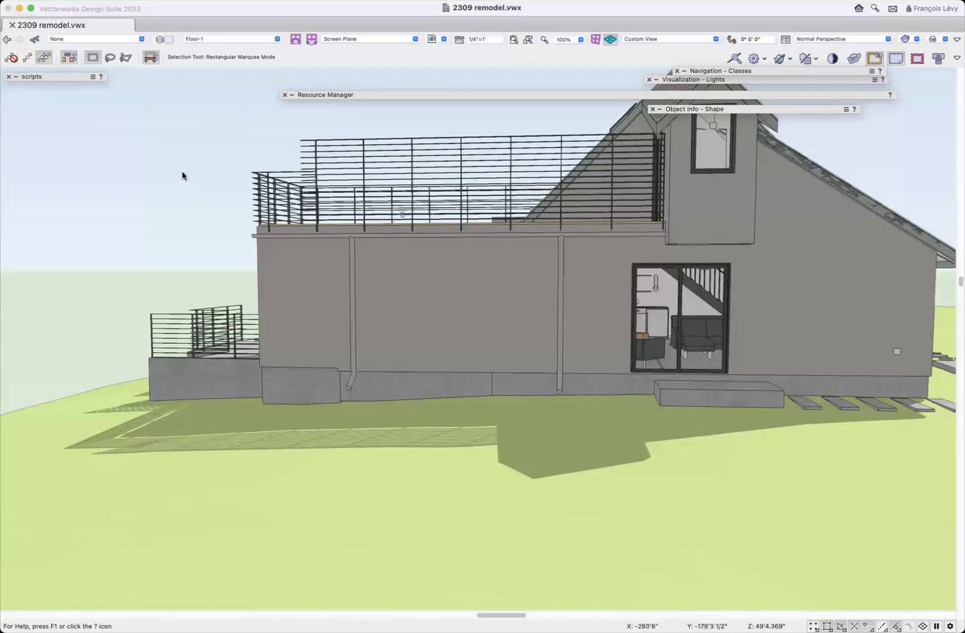
Step: Inspect the side wall in X-ray and select in turn its wedge-shaped upper piece and the larger wall below it
{"action": "key", "text": "b"}
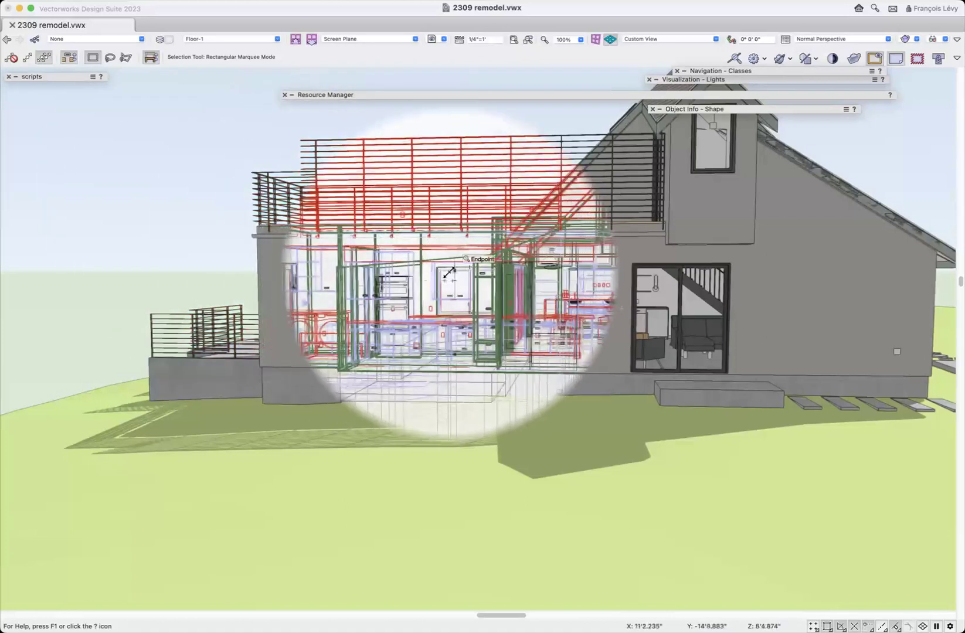
{"action": "key", "text": "b"}
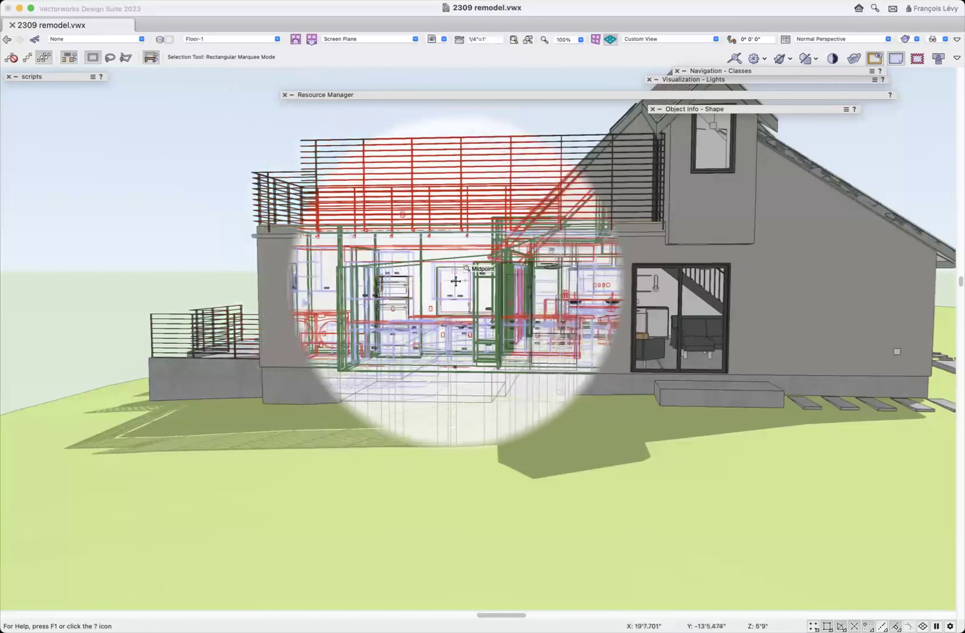
{"action": "key", "text": "b"}
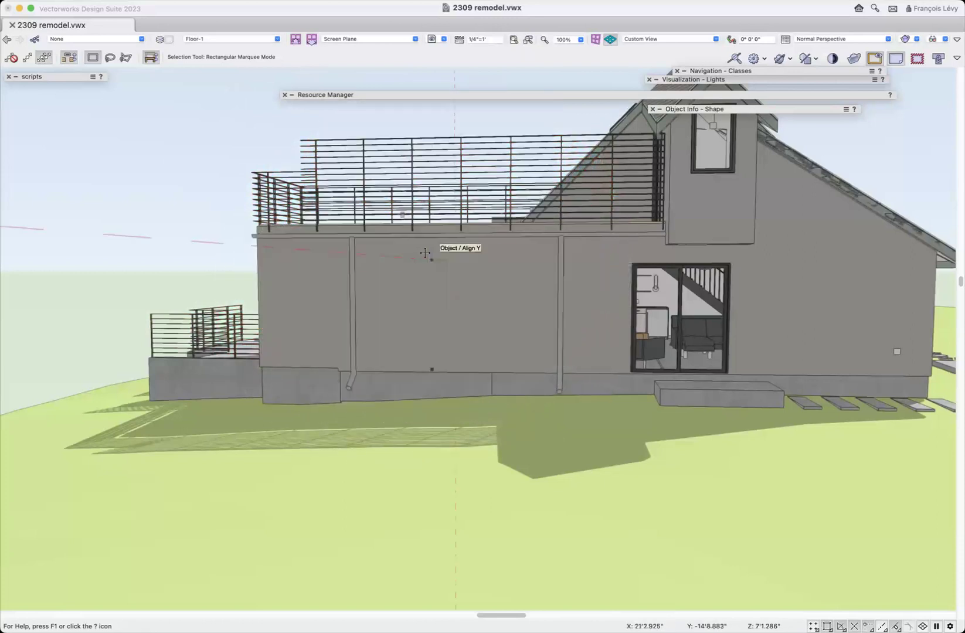
{"action": "left_click", "coordinate": [429, 258]}
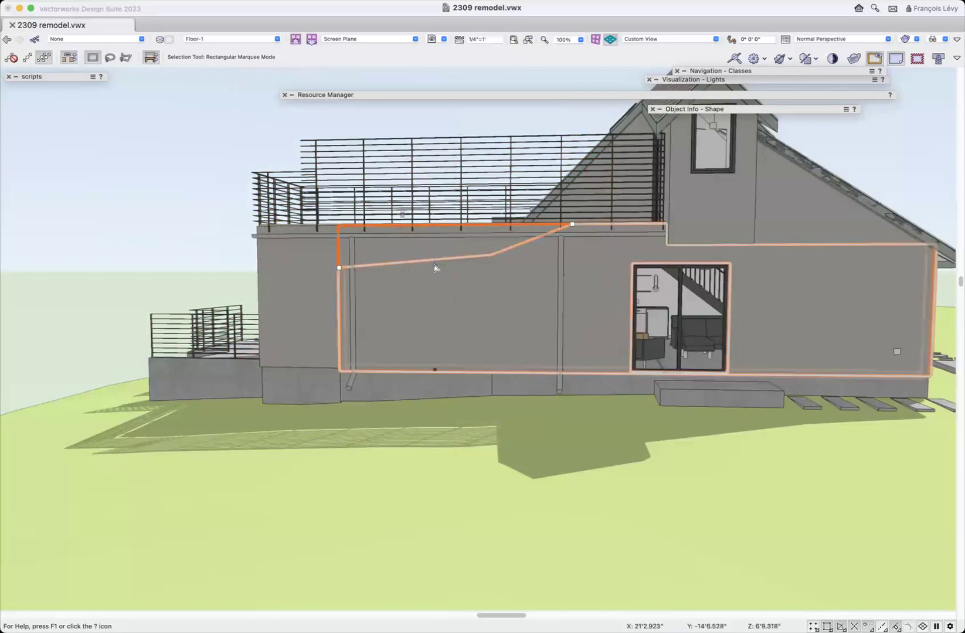
{"action": "key", "text": "b"}
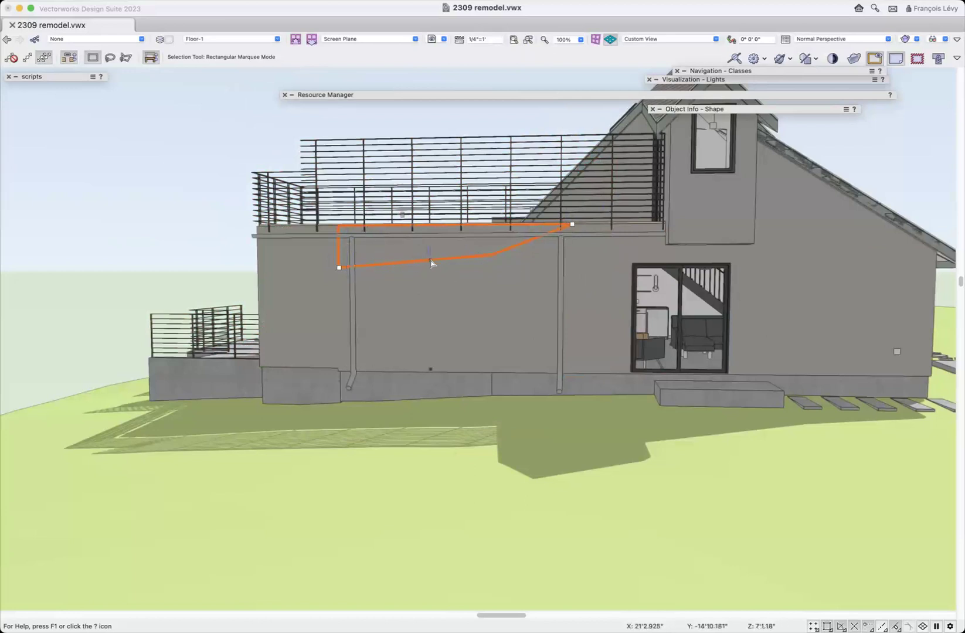
{"action": "key", "text": "b"}
{"action": "left_click", "coordinate": [465, 294]}
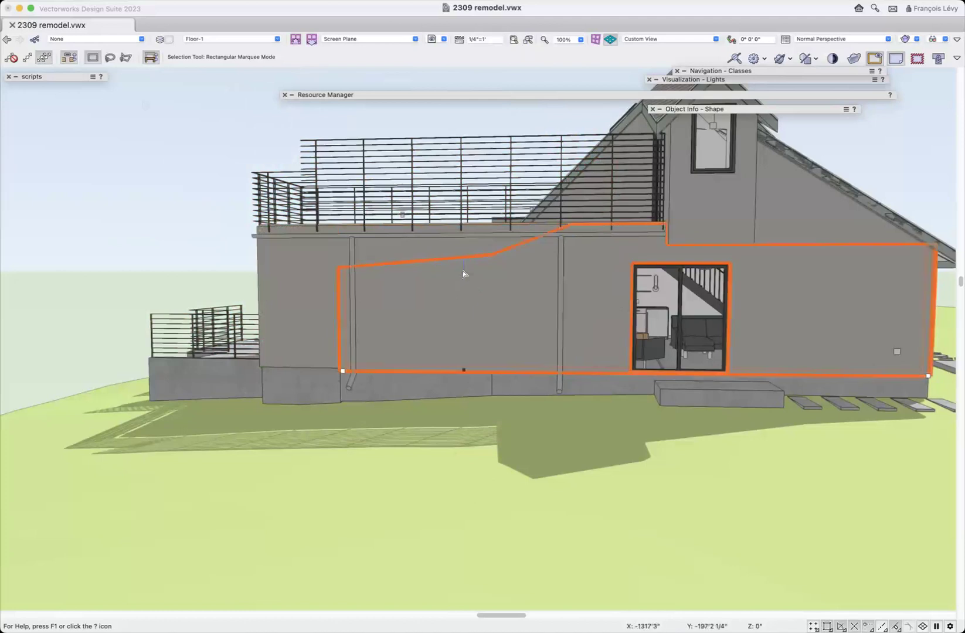
{"action": "left_click", "coordinate": [446, 247]}
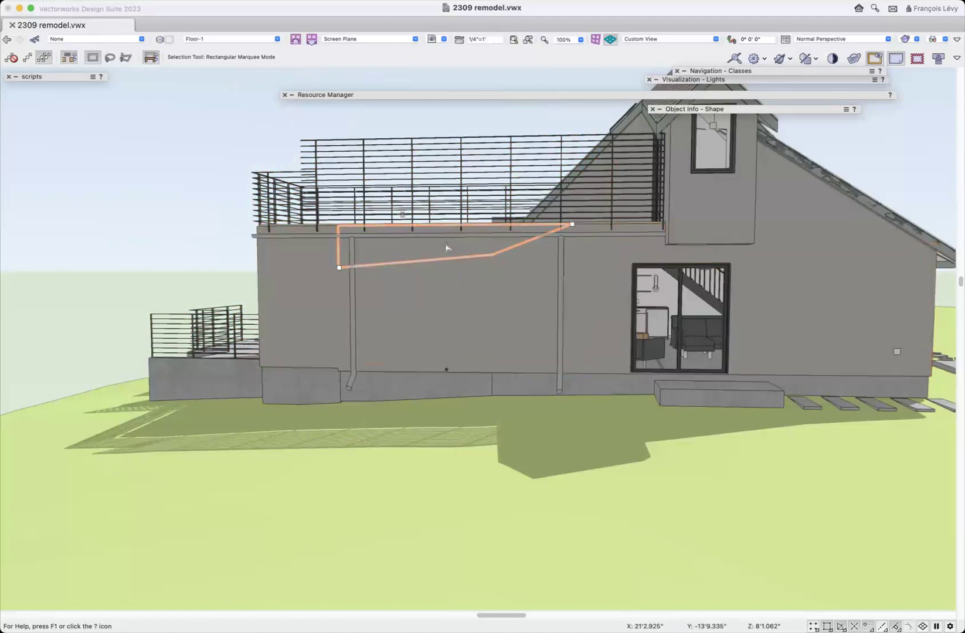
{"action": "left_click", "coordinate": [448, 296]}
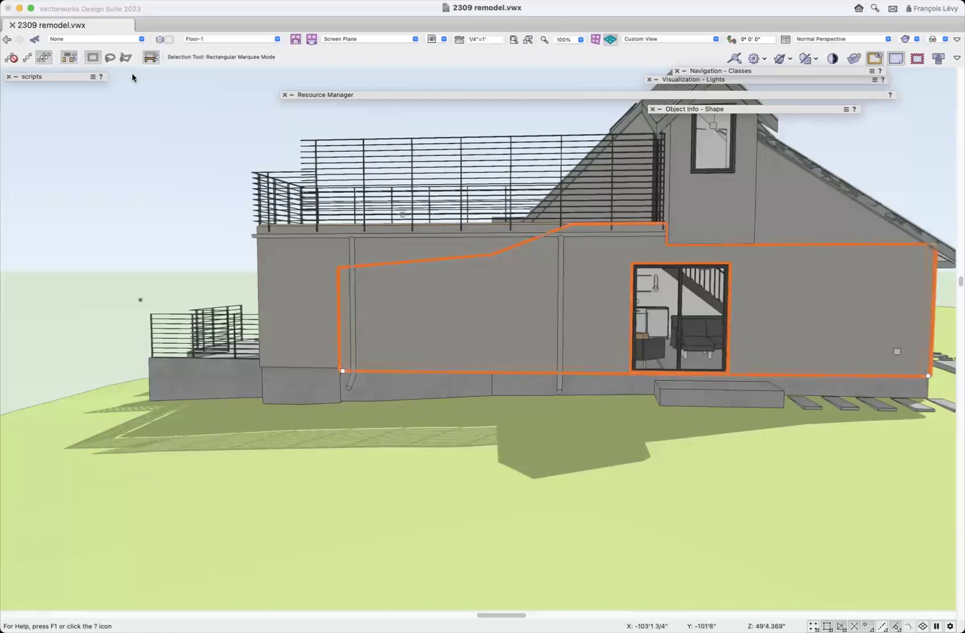
Step: Orbit the model to look down on the side wall and roof deck, and activate the saved view 06 plan demo only
{"action": "left_click", "coordinate": [2, 53]}
{"action": "left_click_drag", "start_coordinate": [231, 185], "coordinate": [186, 231]}
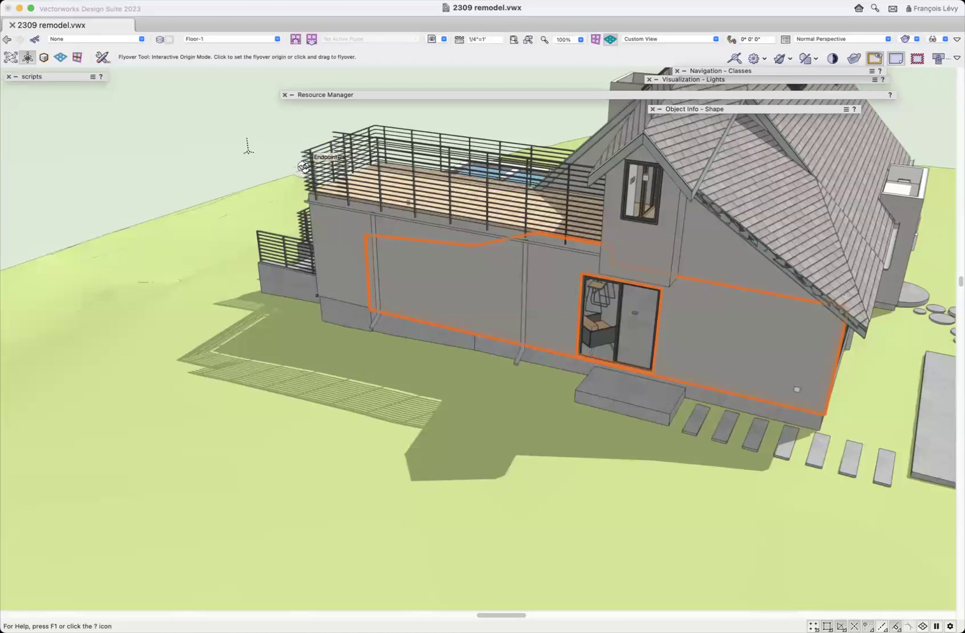
{"action": "left_click", "coordinate": [439, 40]}
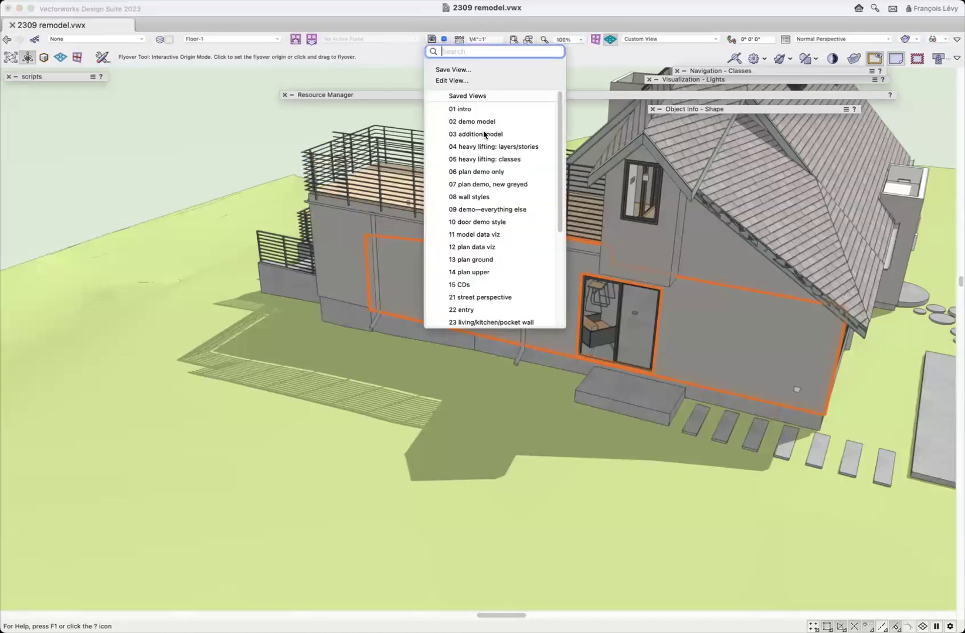
{"action": "left_click", "coordinate": [492, 171]}
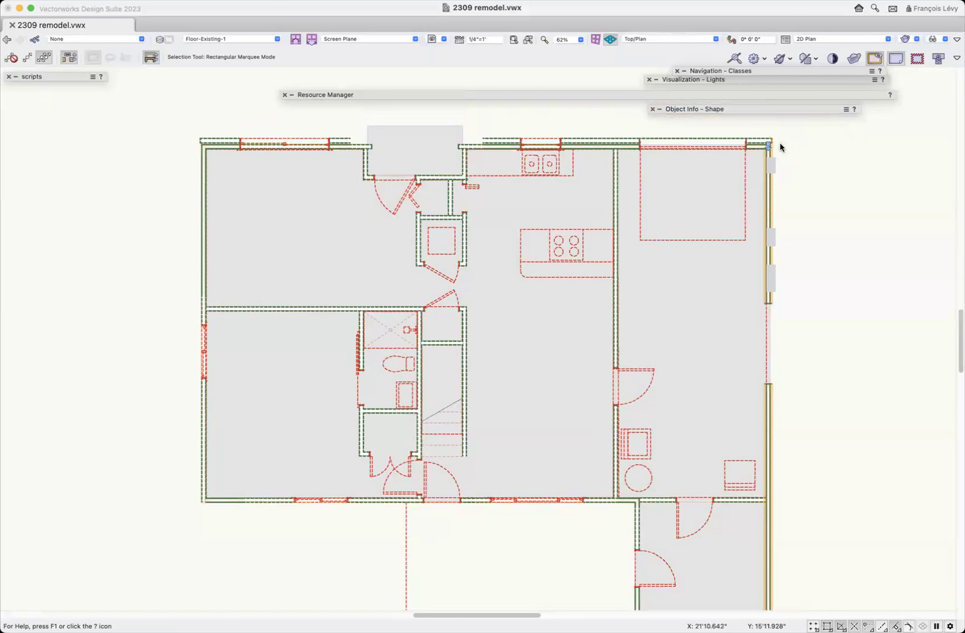
Step: Inspect the plan's masonry exterior walls and select in turn the upper wall beside the kitchen and the upper-left room's window wall
{"action": "scroll", "coordinate": [773, 181], "scroll_direction": "up", "scroll_amount": 3}
{"action": "scroll", "coordinate": [773, 177], "scroll_direction": "up", "scroll_amount": 4}
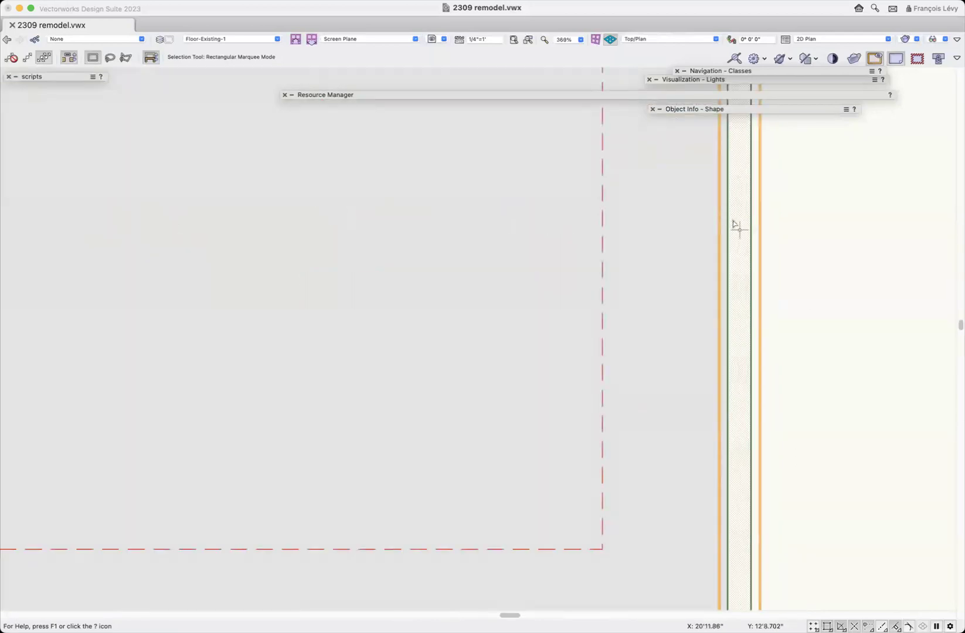
{"action": "scroll", "coordinate": [808, 297], "scroll_direction": "down", "scroll_amount": 1}
{"action": "scroll", "coordinate": [809, 297], "scroll_direction": "down", "scroll_amount": 2}
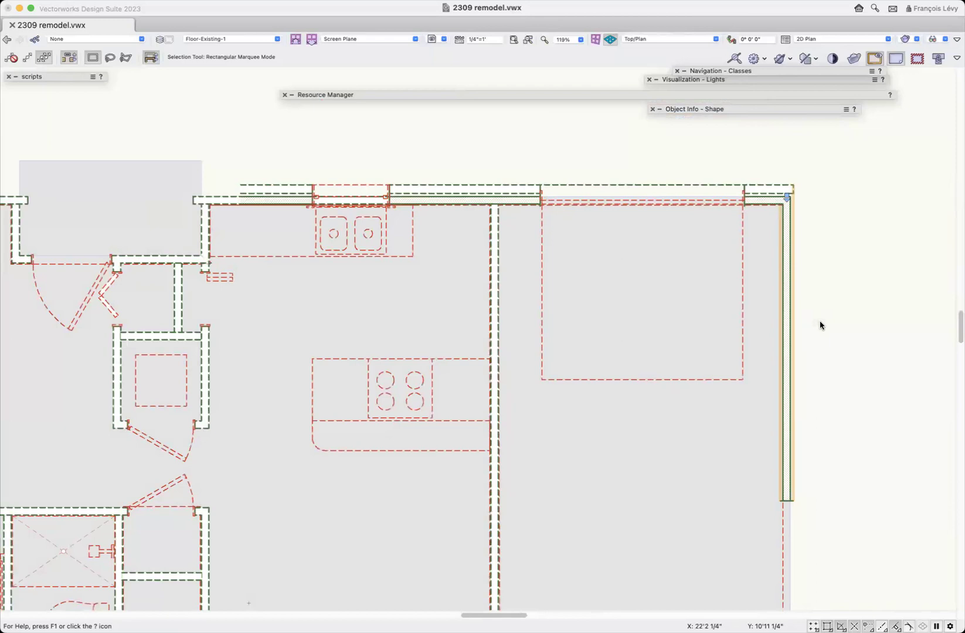
{"action": "left_click", "coordinate": [794, 184]}
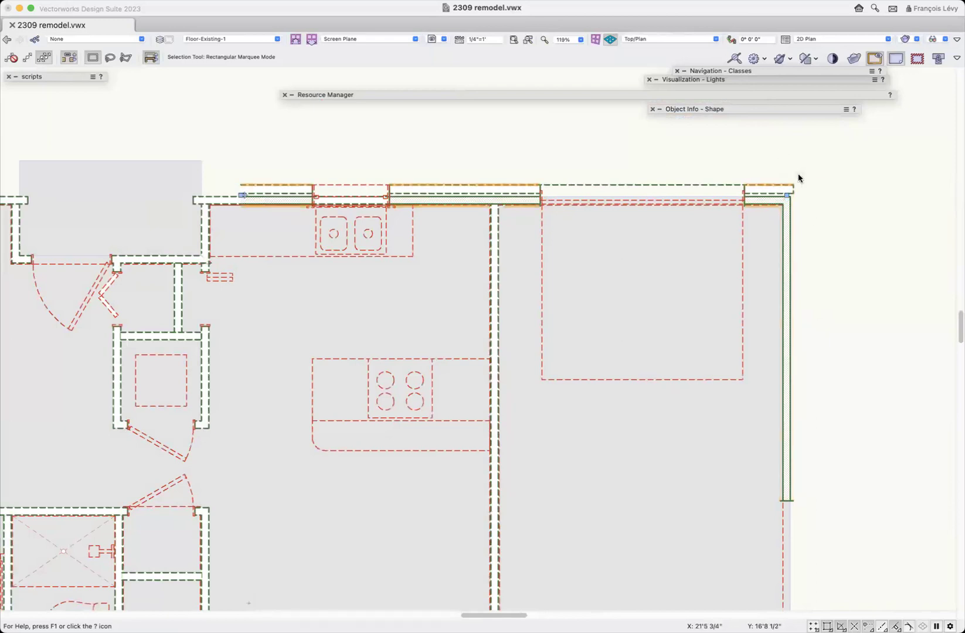
{"action": "scroll", "coordinate": [798, 178], "scroll_direction": "left", "scroll_amount": 10}
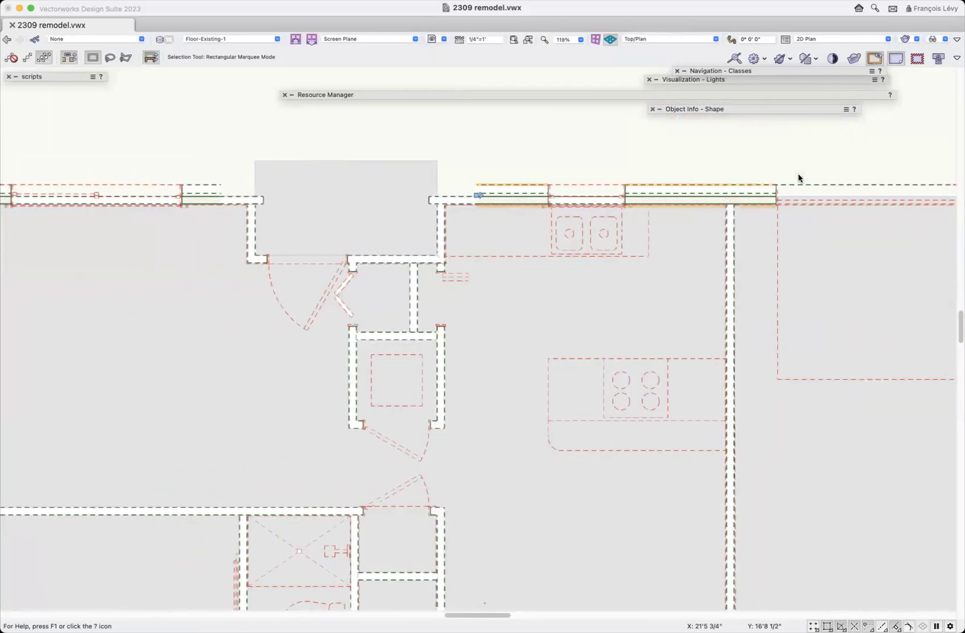
{"action": "scroll", "coordinate": [797, 178], "scroll_direction": "right", "scroll_amount": 5}
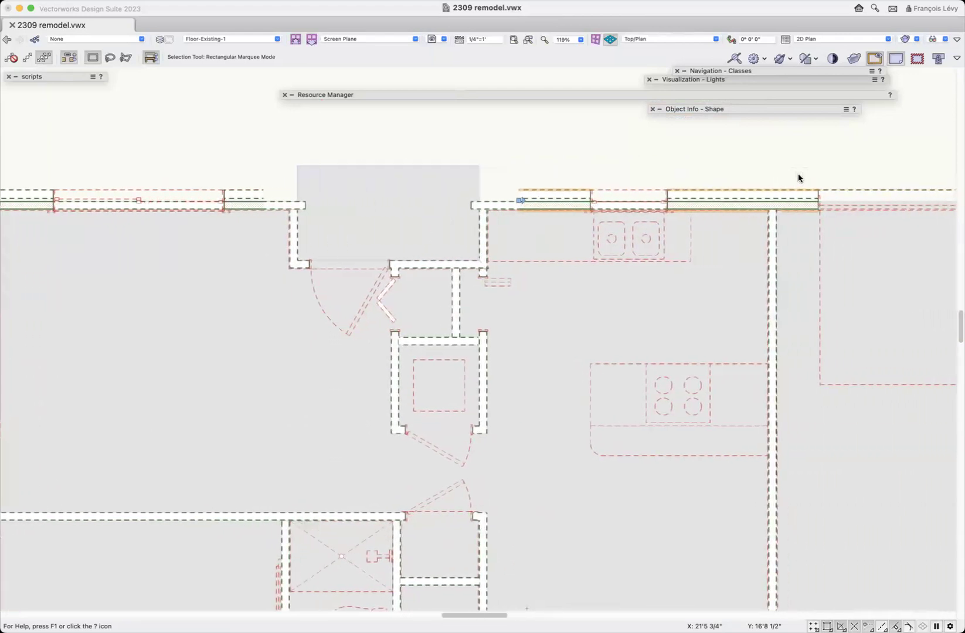
{"action": "scroll", "coordinate": [185, 200], "scroll_direction": "left", "scroll_amount": 4}
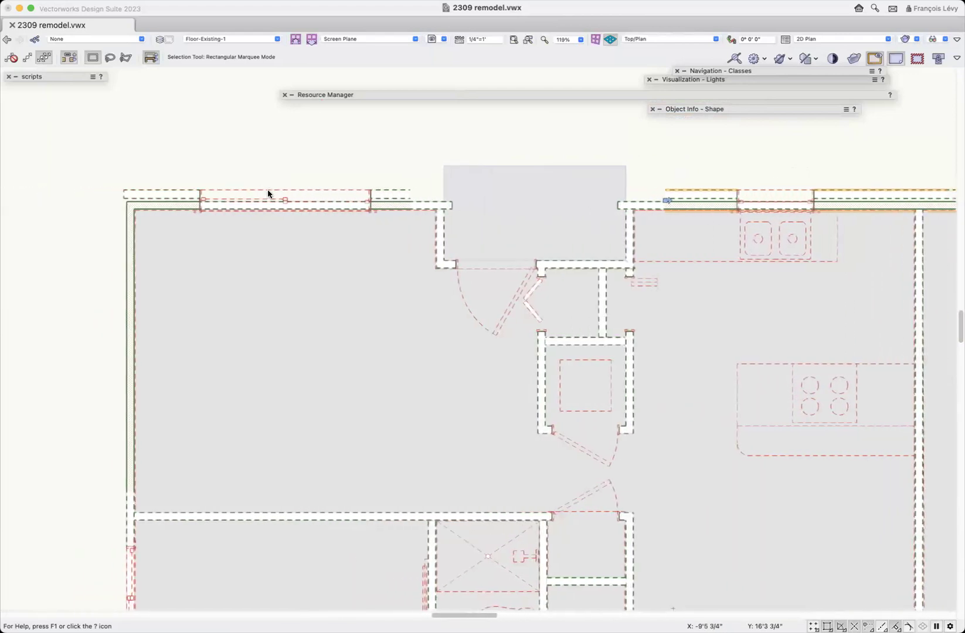
{"action": "left_click", "coordinate": [185, 200]}
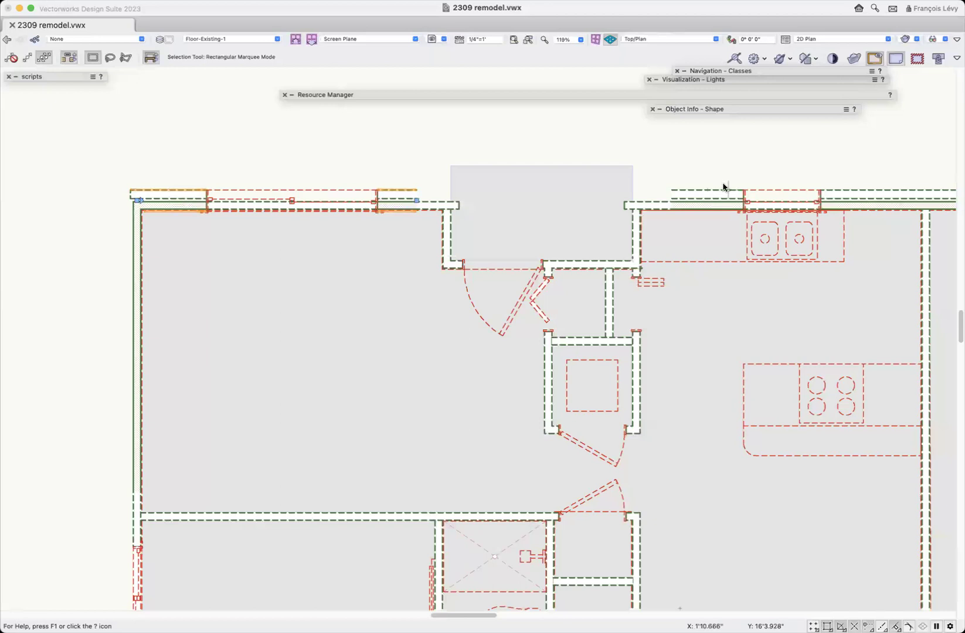
Step: Examine the selected wall's components, widening the Class column to read the masonry component's class, and leave without changes
{"action": "mouse_move", "coordinate": [801, 114]}
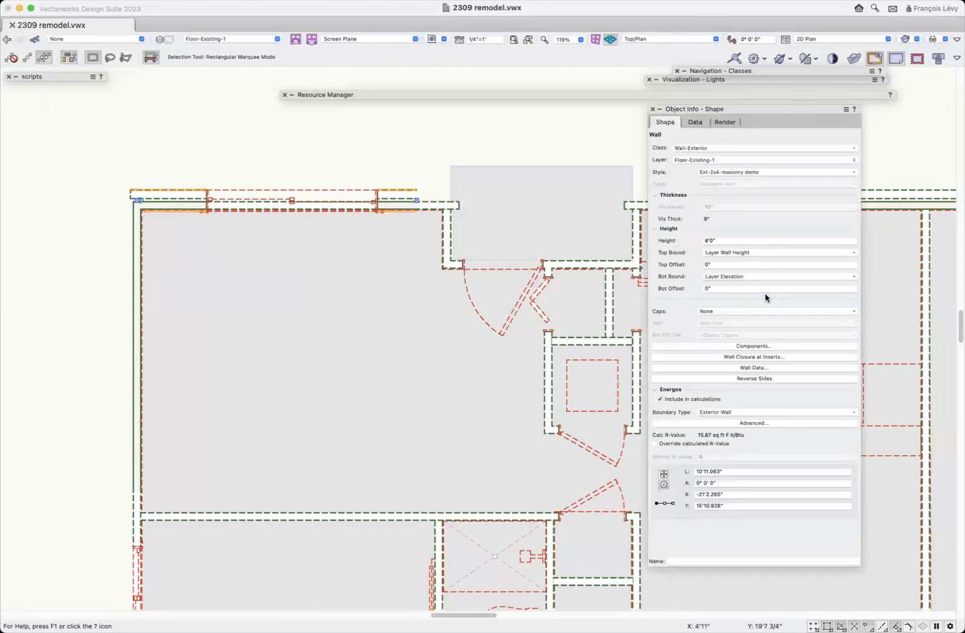
{"action": "left_click", "coordinate": [765, 347]}
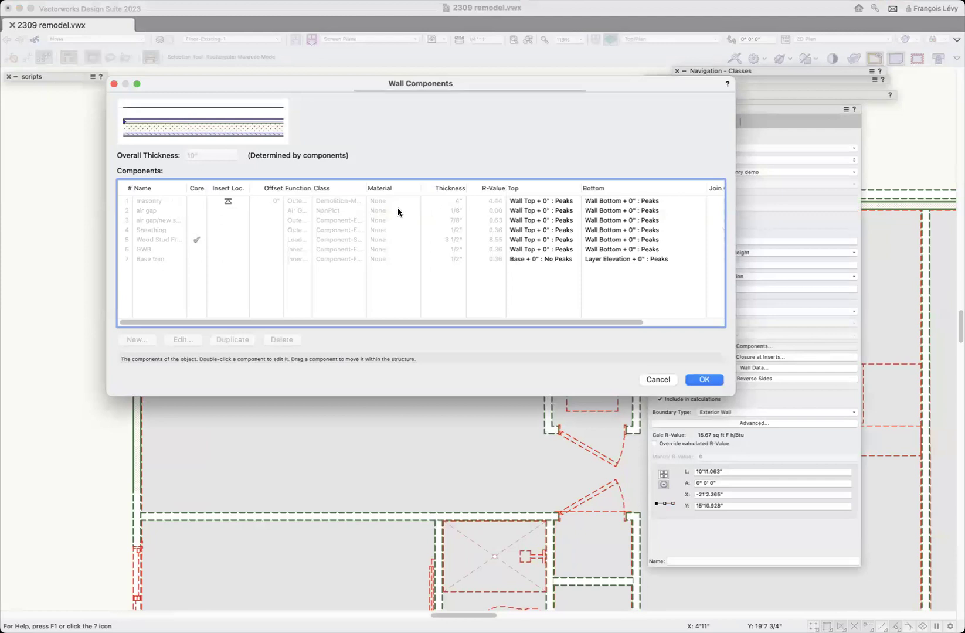
{"action": "left_click", "coordinate": [366, 201]}
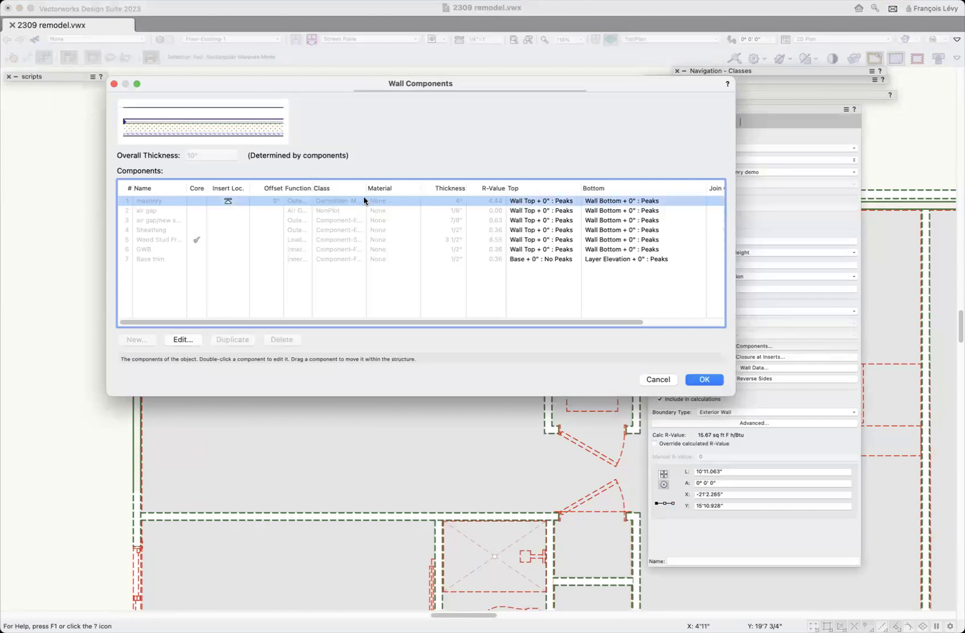
{"action": "left_click_drag", "start_coordinate": [362, 187], "coordinate": [476, 179]}
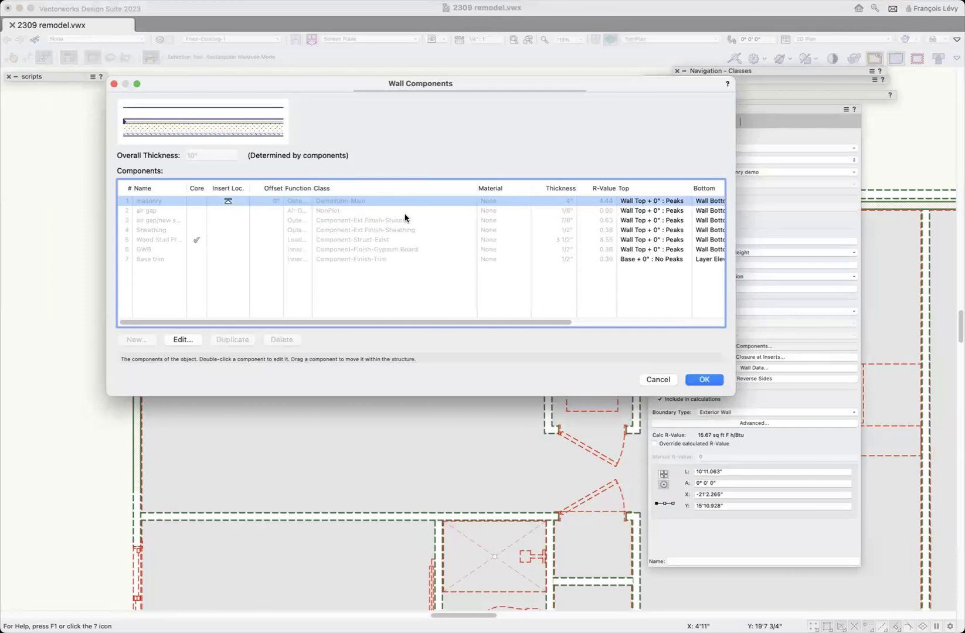
{"action": "left_click", "coordinate": [652, 380]}
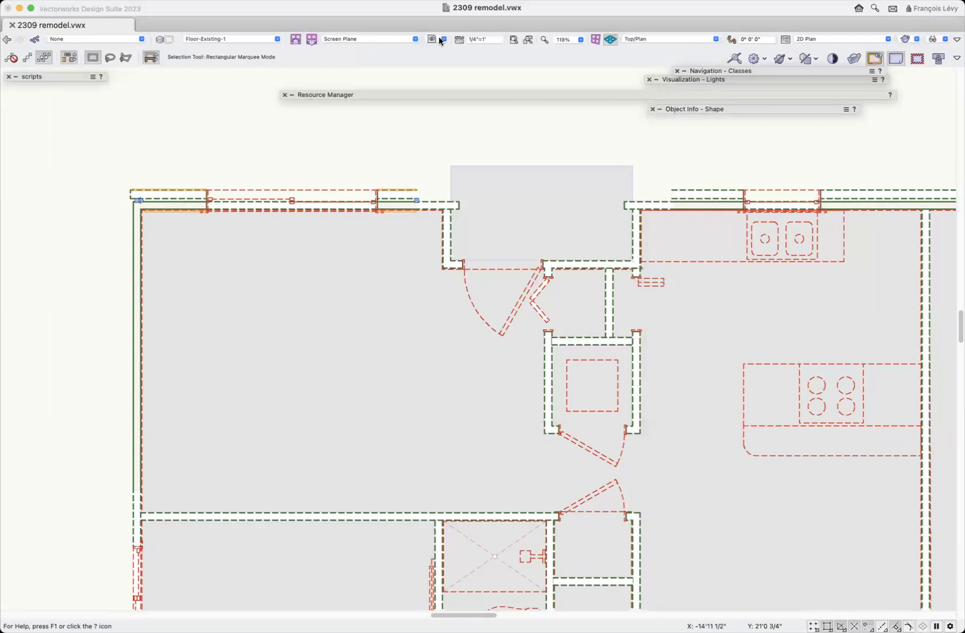
Step: Activate the saved view 01 intro and make the Demolition-Main and Demolition-Other classes visible
{"action": "left_click", "coordinate": [439, 38]}
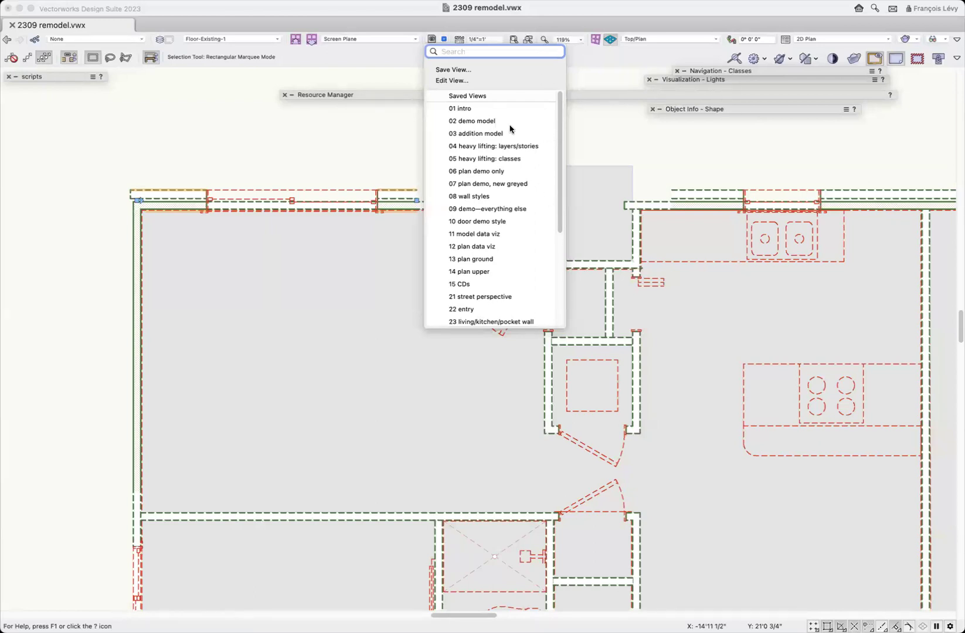
{"action": "left_click", "coordinate": [469, 109]}
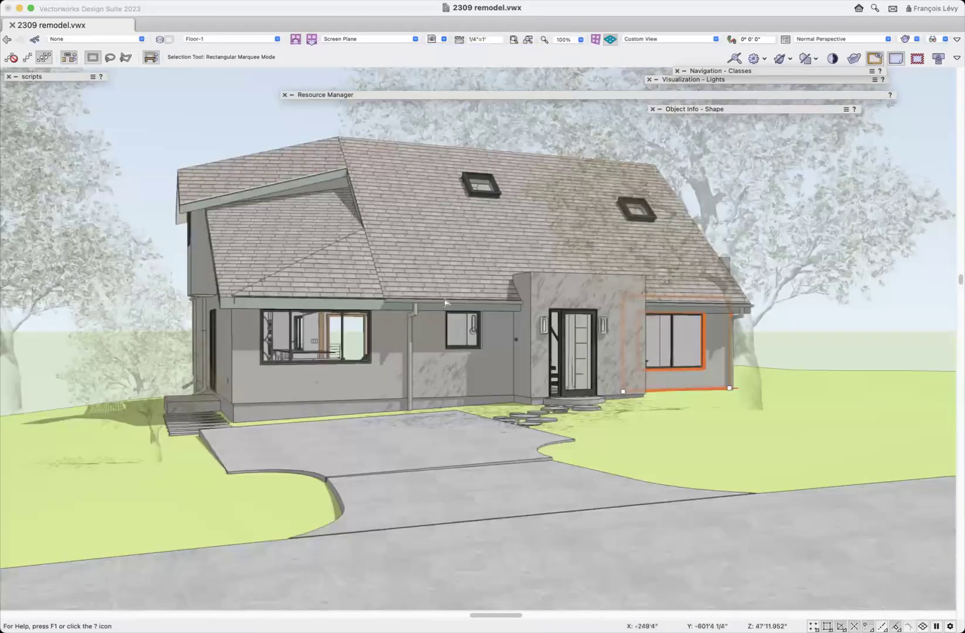
{"action": "mouse_move", "coordinate": [762, 112]}
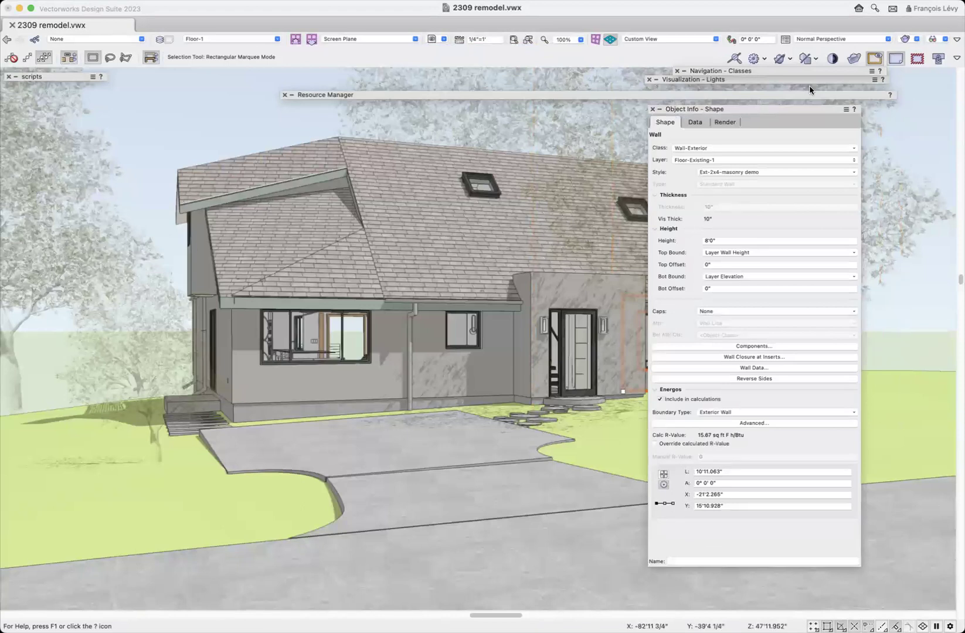
{"action": "mouse_move", "coordinate": [773, 70]}
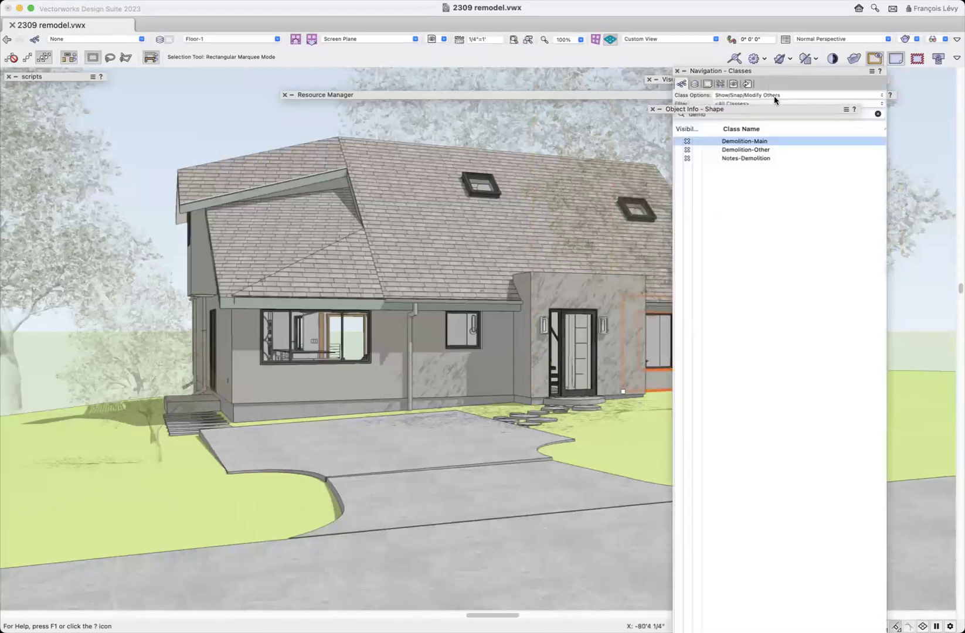
{"action": "left_click", "coordinate": [678, 149]}
{"action": "left_click", "coordinate": [678, 142]}
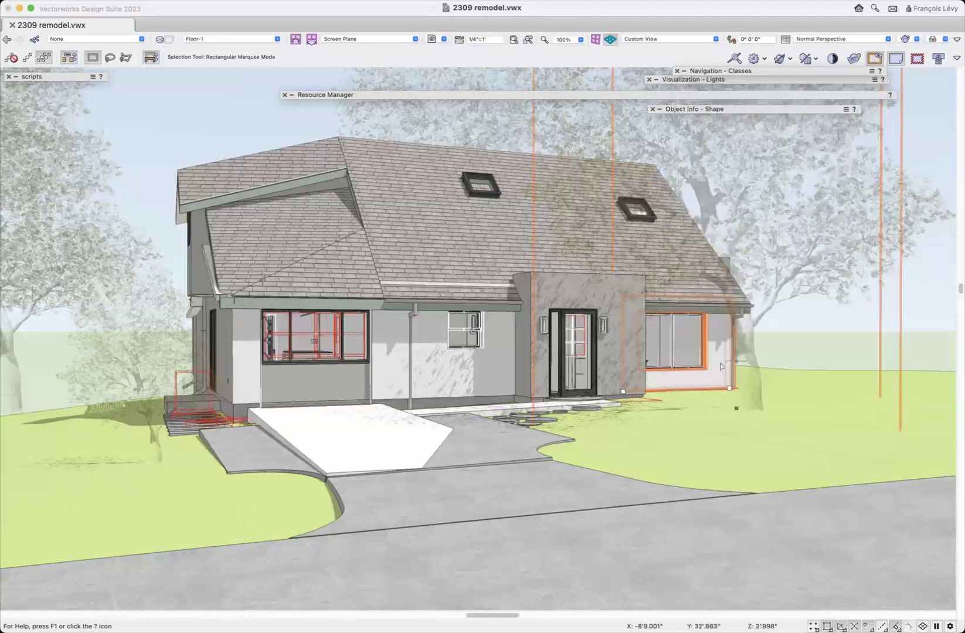
Step: Examine the demolition objects on the front wall up close, using Flyover to look around the corner to the side wall
{"action": "scroll", "coordinate": [382, 378], "scroll_direction": "up", "scroll_amount": 5}
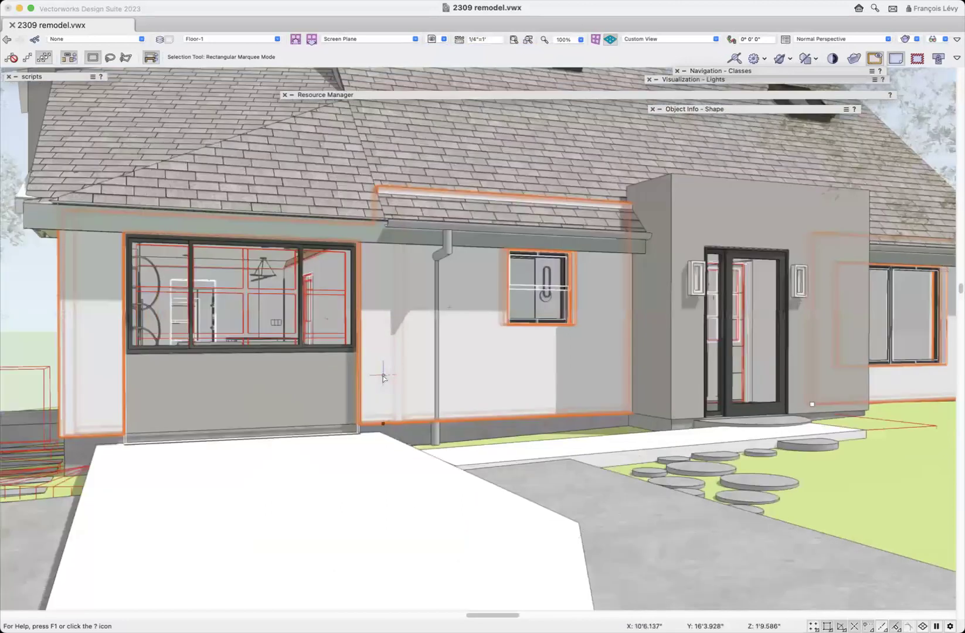
{"action": "scroll", "coordinate": [382, 378], "scroll_direction": "up", "scroll_amount": 3}
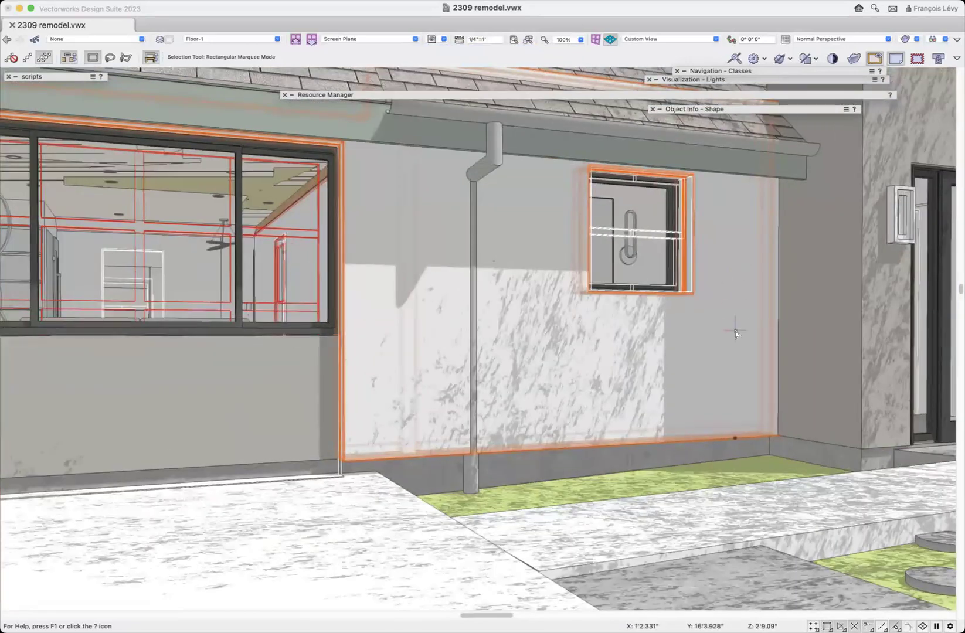
{"action": "key", "text": "shift+c"}
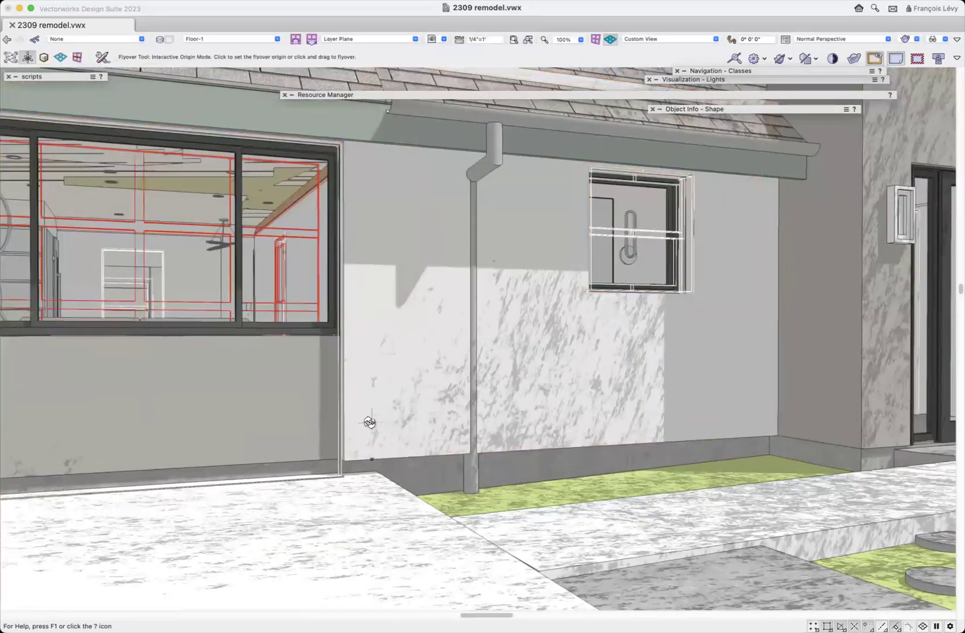
{"action": "mouse_move", "coordinate": [340, 445]}
{"action": "left_mouse_down"}
{"action": "mouse_move", "coordinate": [497, 444]}
{"action": "mouse_move", "coordinate": [319, 456]}
{"action": "mouse_move", "coordinate": [307, 470]}
{"action": "mouse_move", "coordinate": [378, 468]}
{"action": "left_mouse_up"}
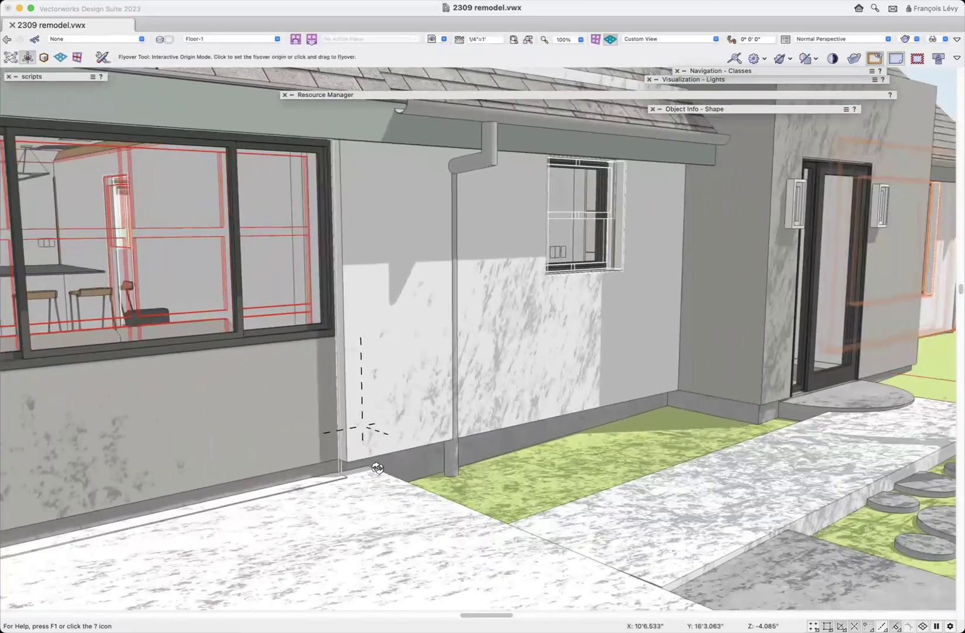
{"action": "scroll", "coordinate": [445, 401], "scroll_direction": "down", "scroll_amount": 5}
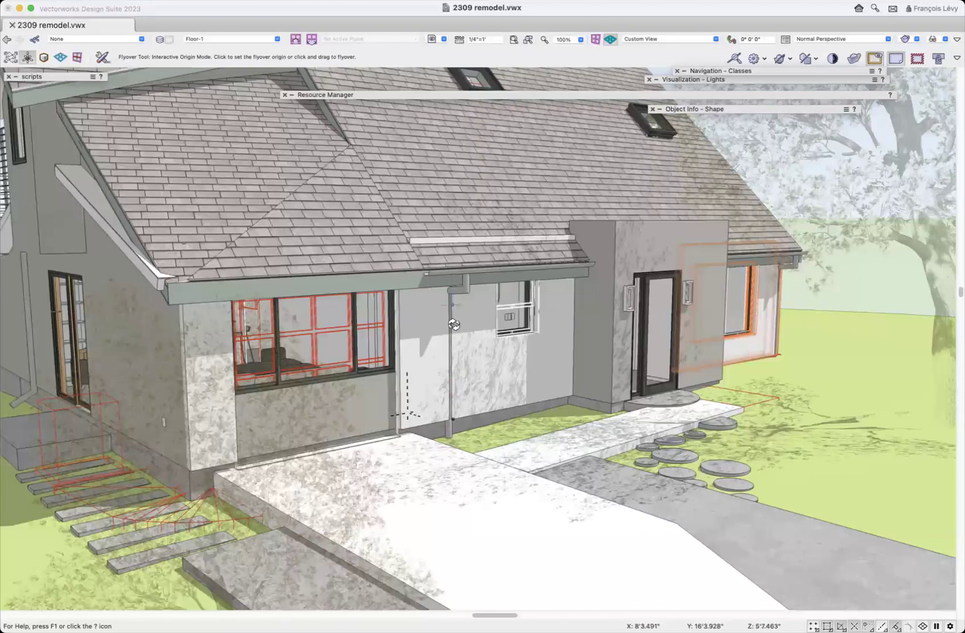
{"action": "left_click_drag", "start_coordinate": [402, 410], "coordinate": [522, 394]}
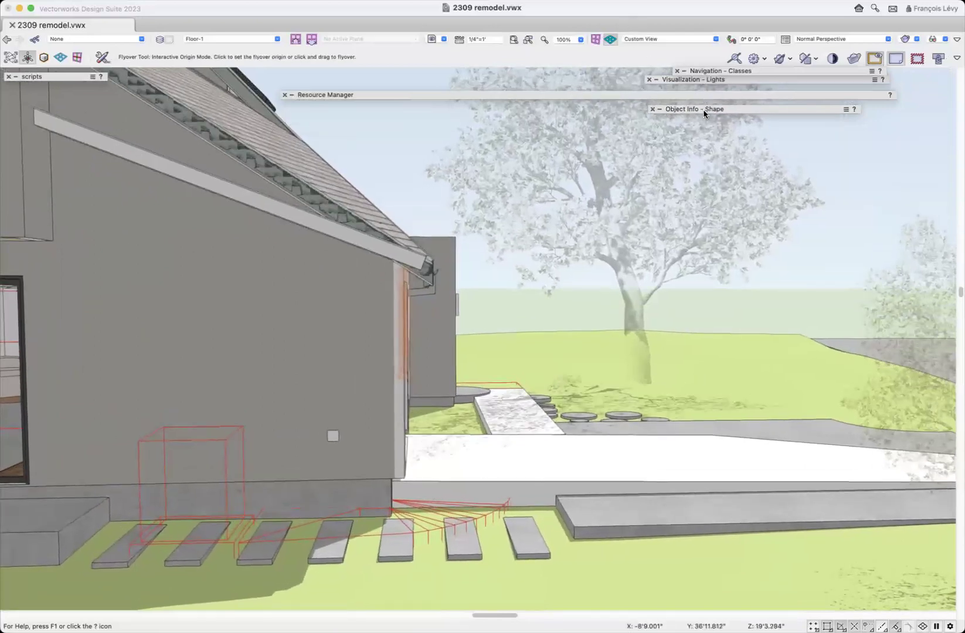
Step: Hide the Demolition-Main and Demolition-Other classes
{"action": "mouse_move", "coordinate": [702, 109]}
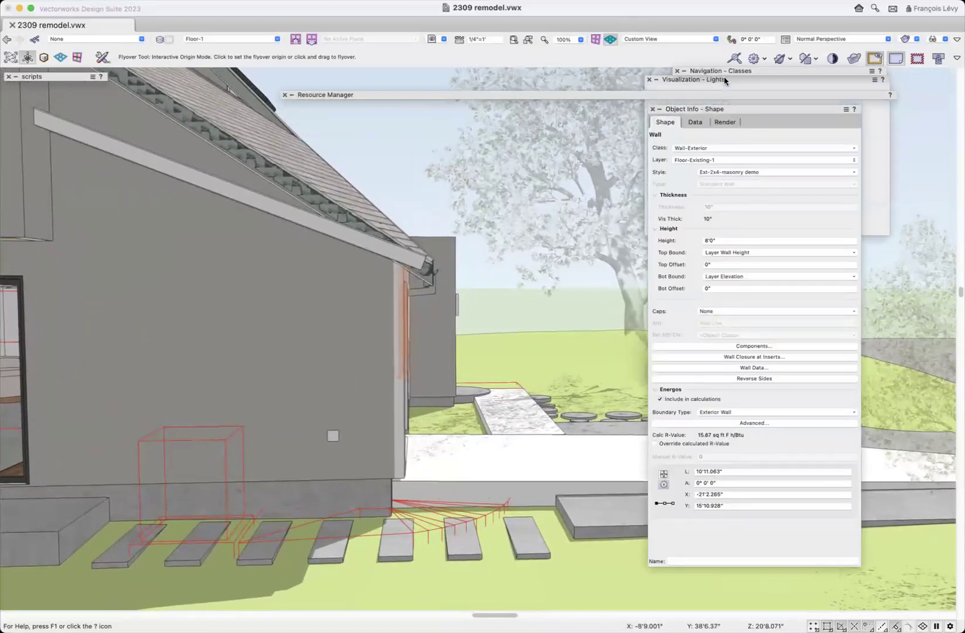
{"action": "mouse_move", "coordinate": [725, 70]}
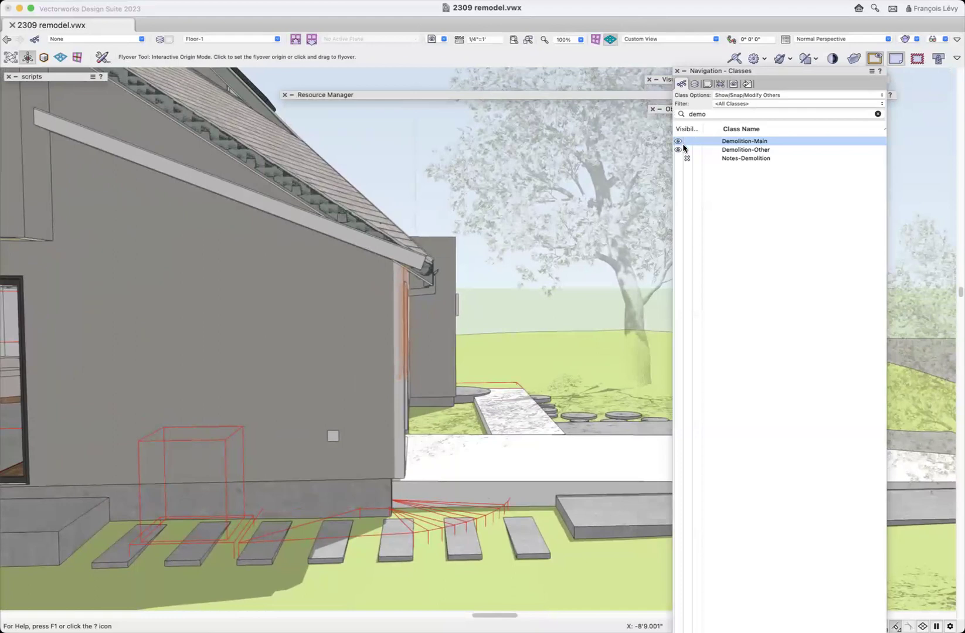
{"action": "left_click", "coordinate": [680, 150]}
Step: Orbit the model with Flyover around the front corner of the house to examine the remodeled front wall, eave and entry
{"action": "left_click_drag", "start_coordinate": [565, 323], "coordinate": [489, 344]}
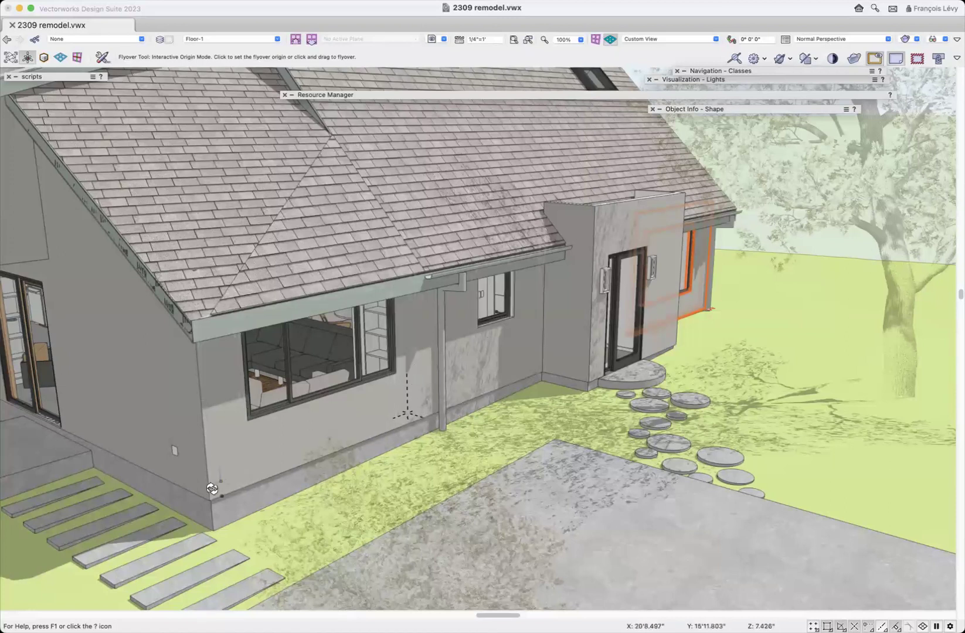
{"action": "left_click_drag", "start_coordinate": [212, 504], "coordinate": [262, 509]}
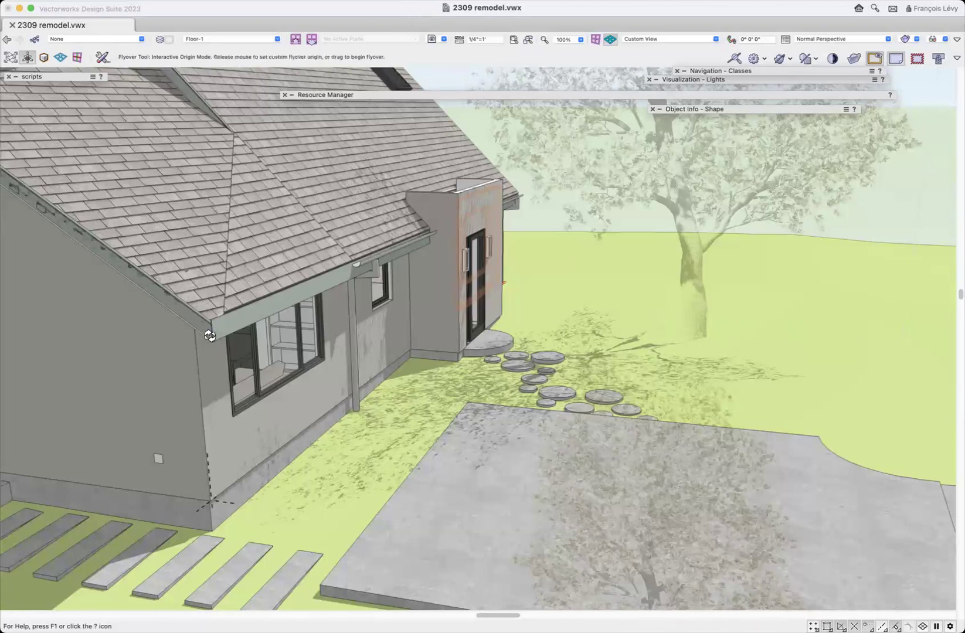
{"action": "left_click_drag", "start_coordinate": [229, 369], "coordinate": [91, 336]}
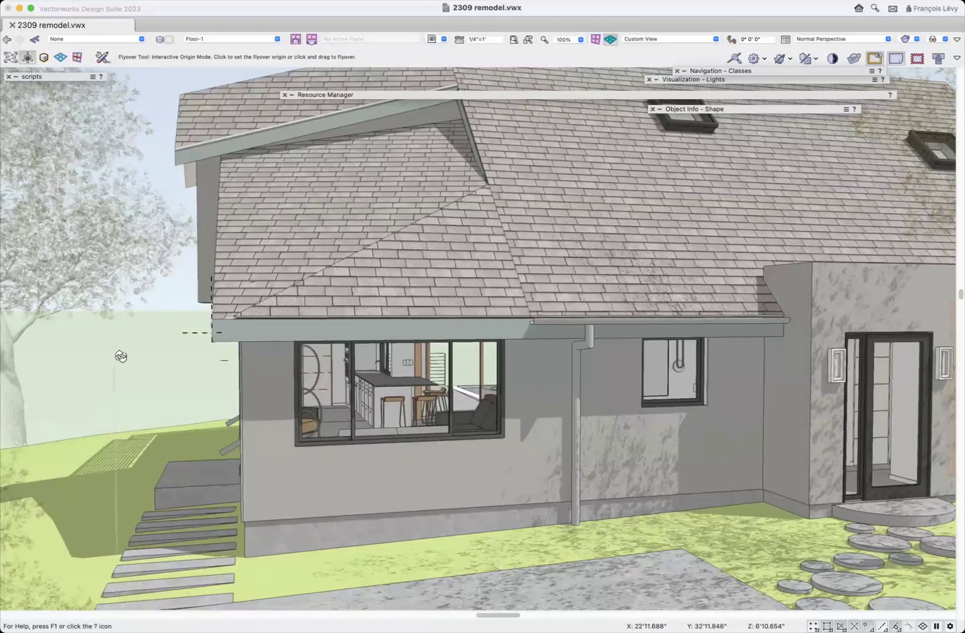
{"action": "scroll", "coordinate": [121, 357], "scroll_direction": "right", "scroll_amount": 5}
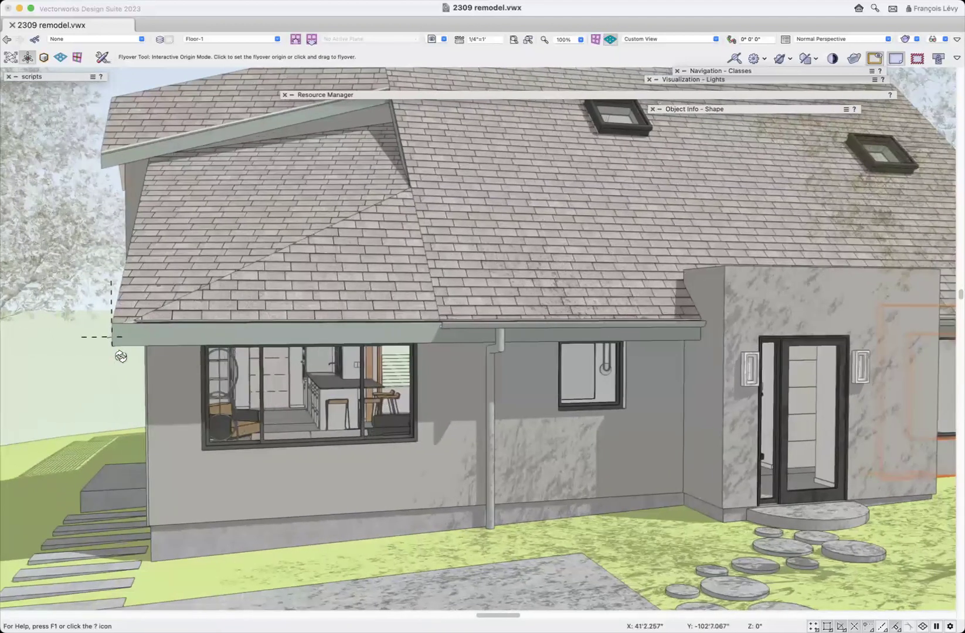
{"action": "scroll", "coordinate": [120, 356], "scroll_direction": "down", "scroll_amount": 1}
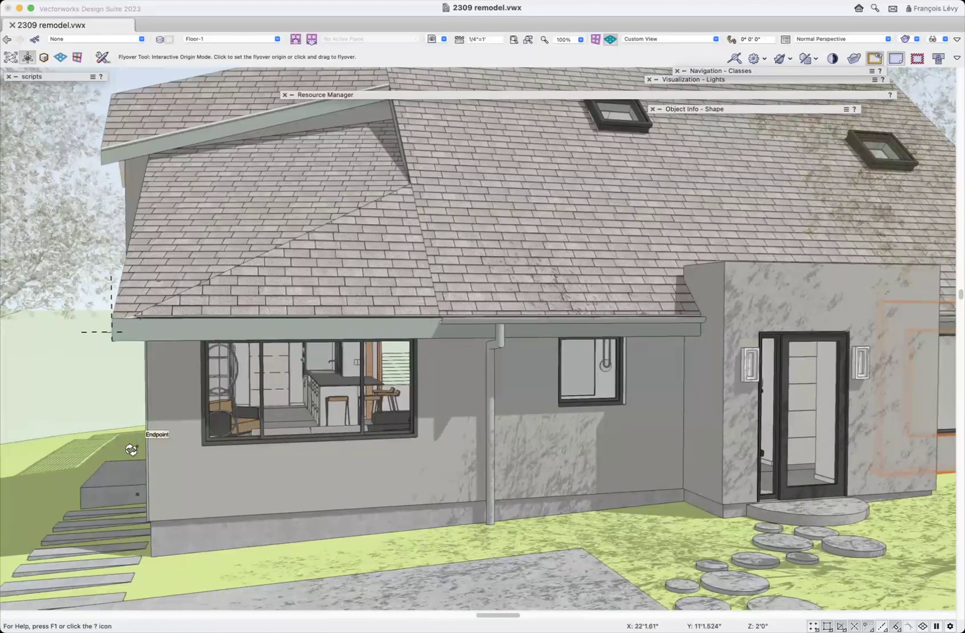
{"action": "left_click_drag", "start_coordinate": [154, 461], "coordinate": [295, 458]}
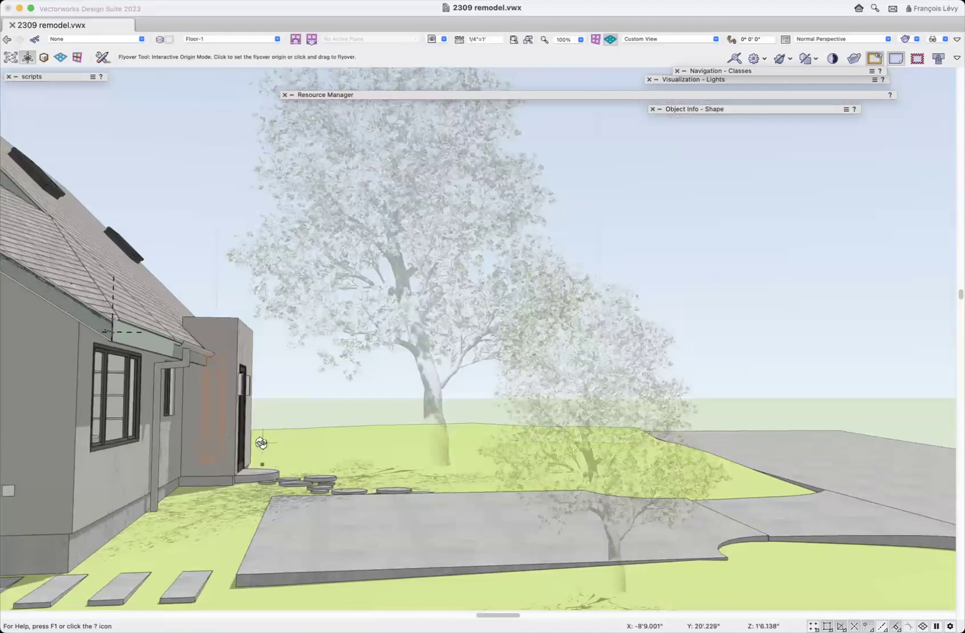
{"action": "left_click_drag", "start_coordinate": [259, 450], "coordinate": [244, 471]}
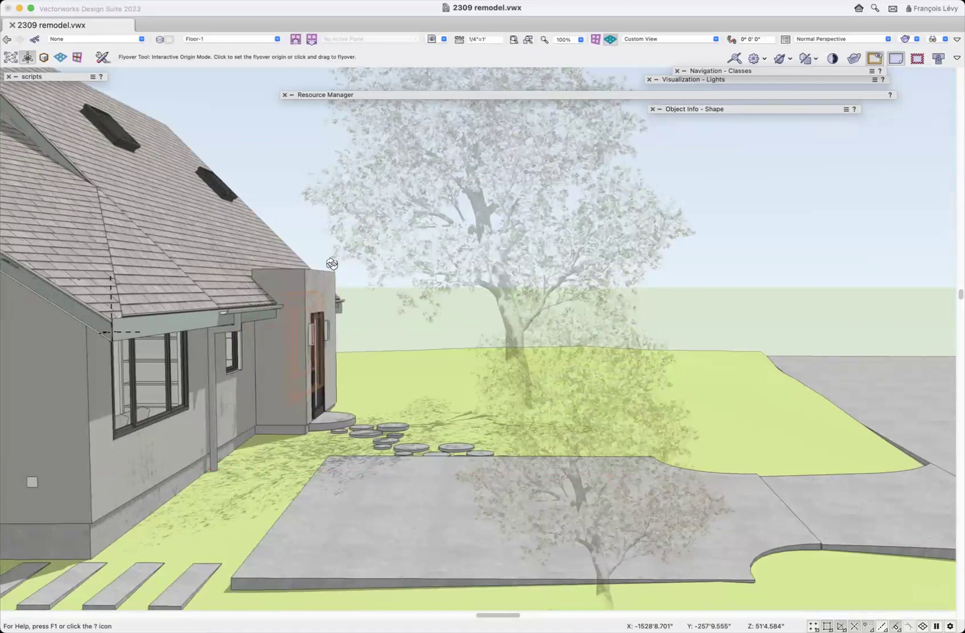
Step: Open the sheet layer d1 [demolition plan] and display its drawings in black and white only
{"action": "left_click", "coordinate": [248, 40]}
{"action": "scroll", "coordinate": [251, 146], "scroll_direction": "up", "scroll_amount": 5}
{"action": "scroll", "coordinate": [251, 147], "scroll_direction": "up", "scroll_amount": 2}
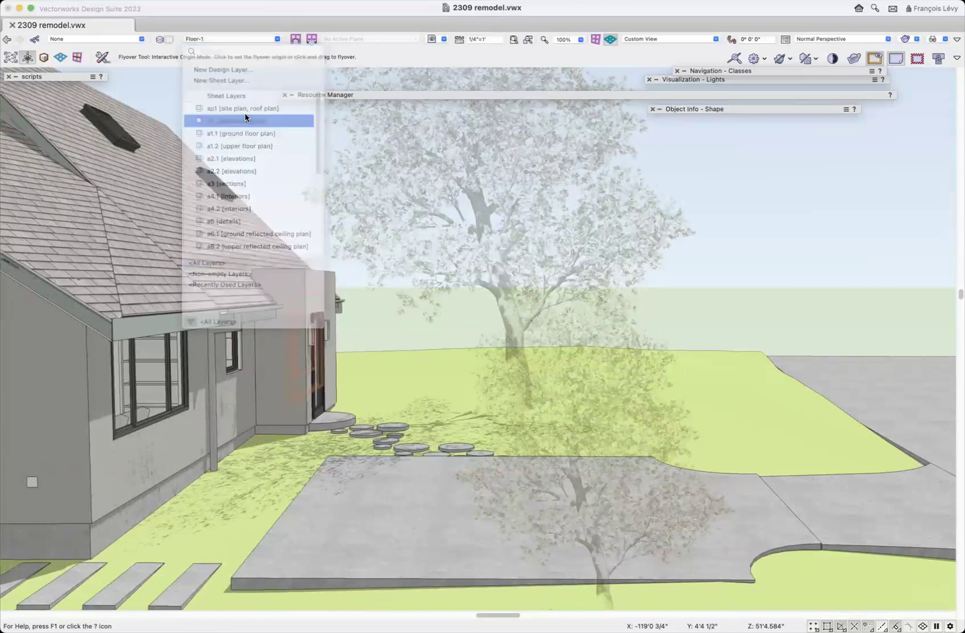
{"action": "left_click", "coordinate": [245, 121]}
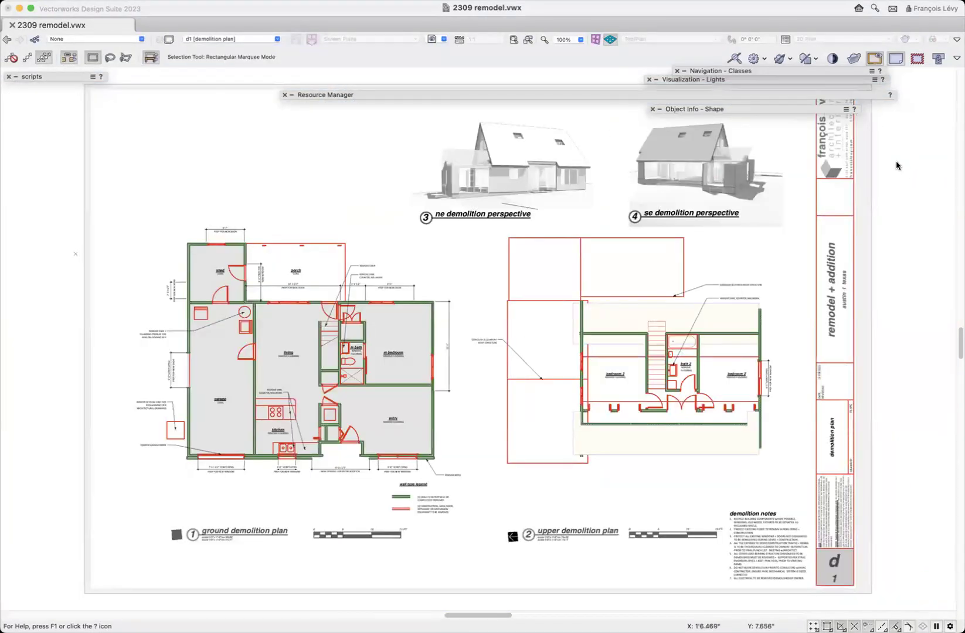
{"action": "left_click", "coordinate": [832, 58]}
Step: Go through the following sheet layers to examine the elevations on a2.1 and a2.2, ending on a2.1
{"action": "key", "text": "super+Down"}
{"action": "key", "text": "super+Down"}
{"action": "key", "text": "super+Down"}
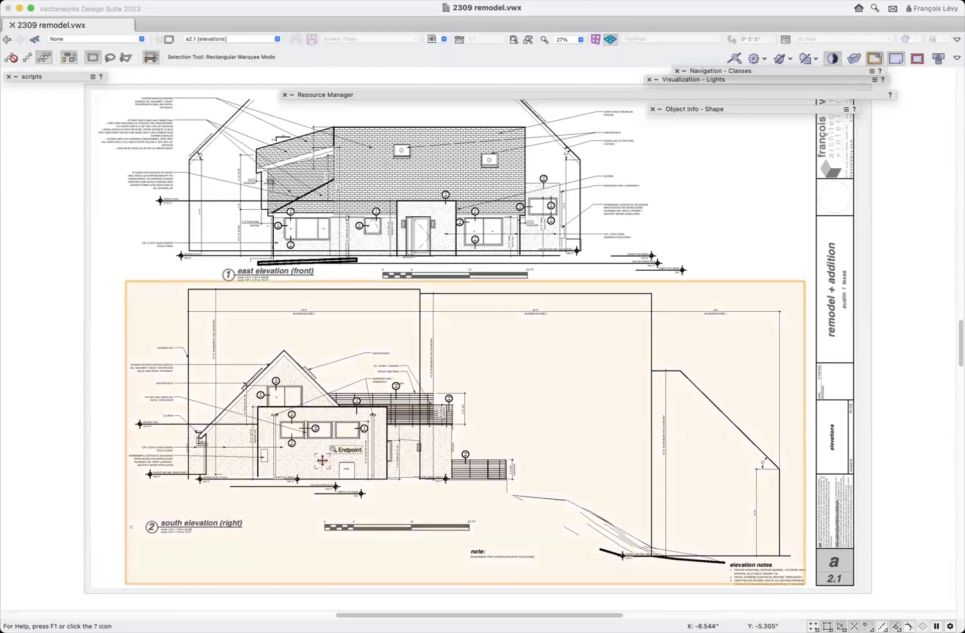
{"action": "key", "text": "super+Page_Down"}
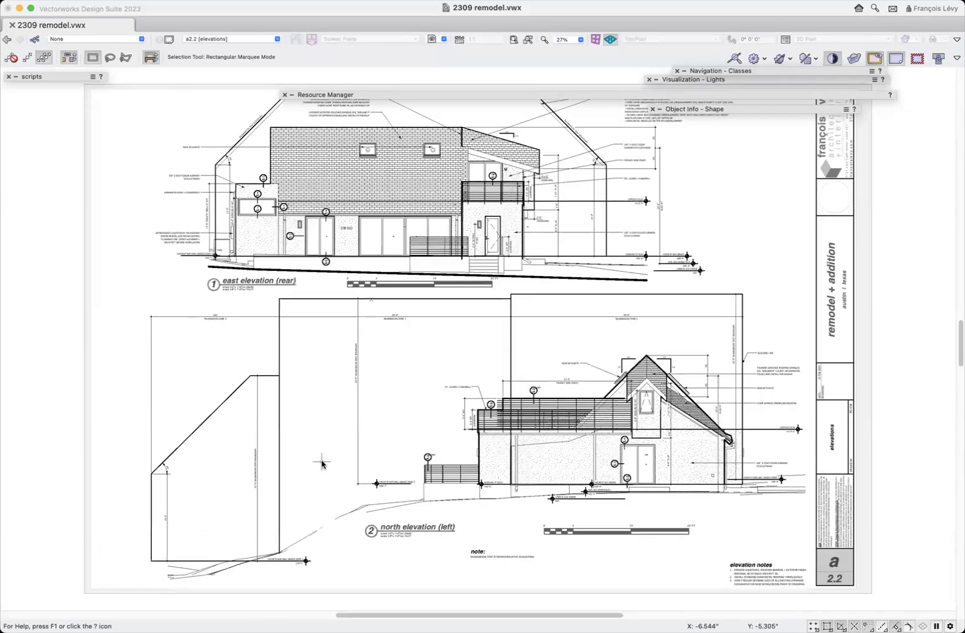
{"action": "key", "text": "super+Page_Up"}
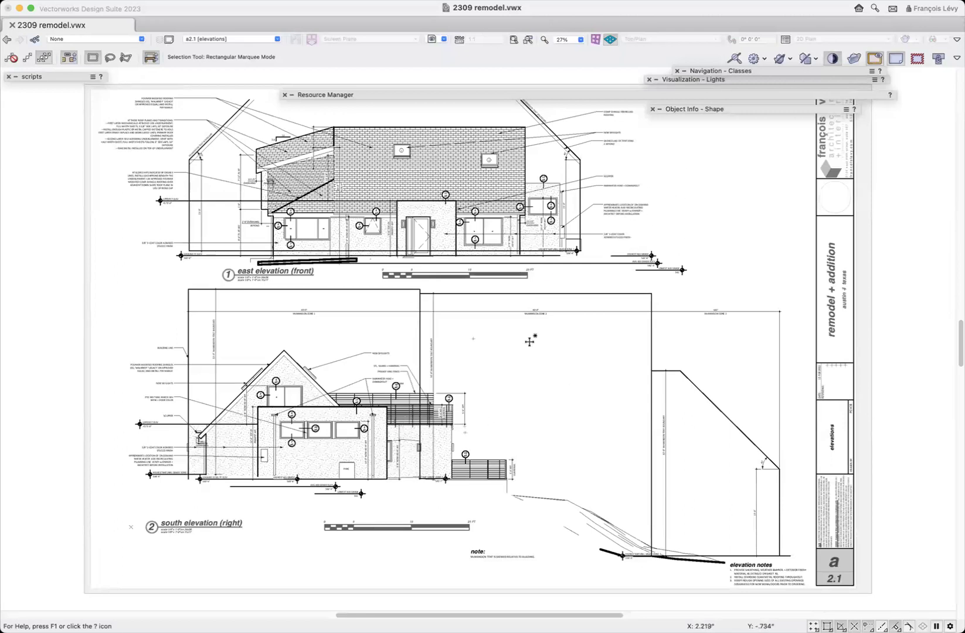
{"action": "left_click", "coordinate": [538, 272]}
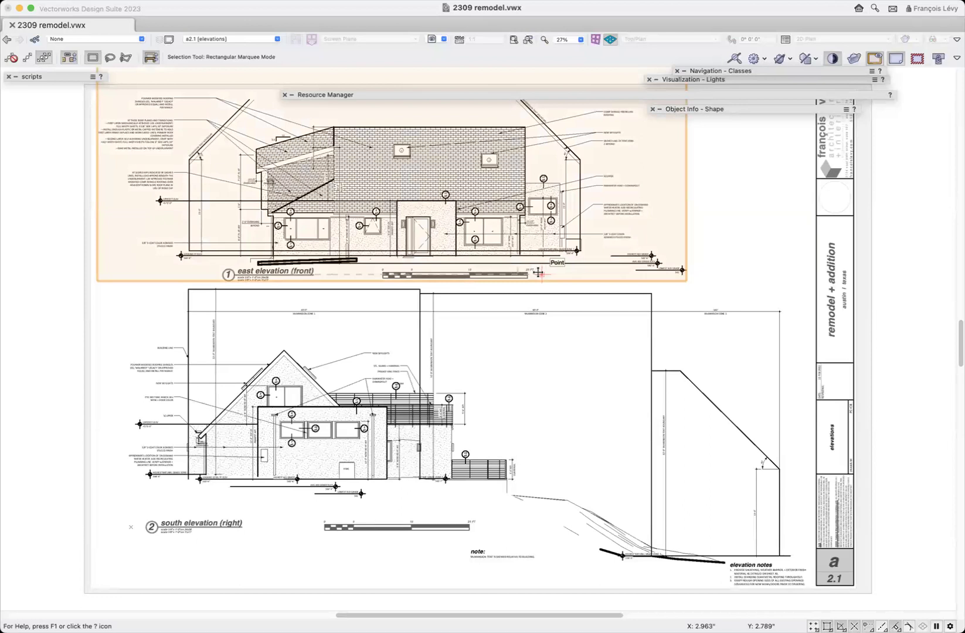
{"action": "left_click", "coordinate": [751, 162]}
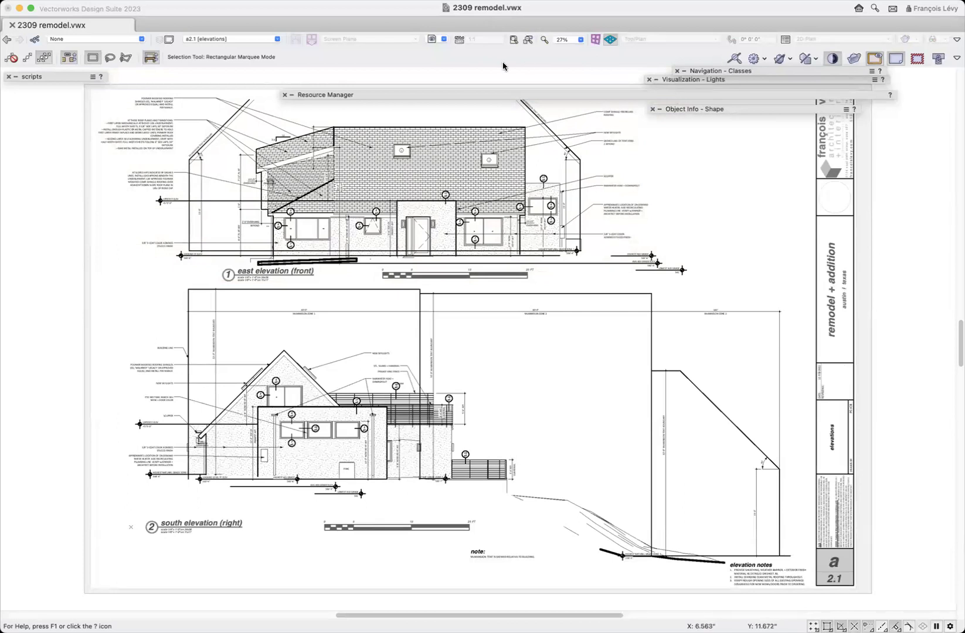
Step: Return to sheet d1 [demolition plan] and examine the new door opening in the garage wall and its surroundings, ending with the whole sheet in view
{"action": "left_click", "coordinate": [264, 37]}
{"action": "left_click", "coordinate": [247, 120]}
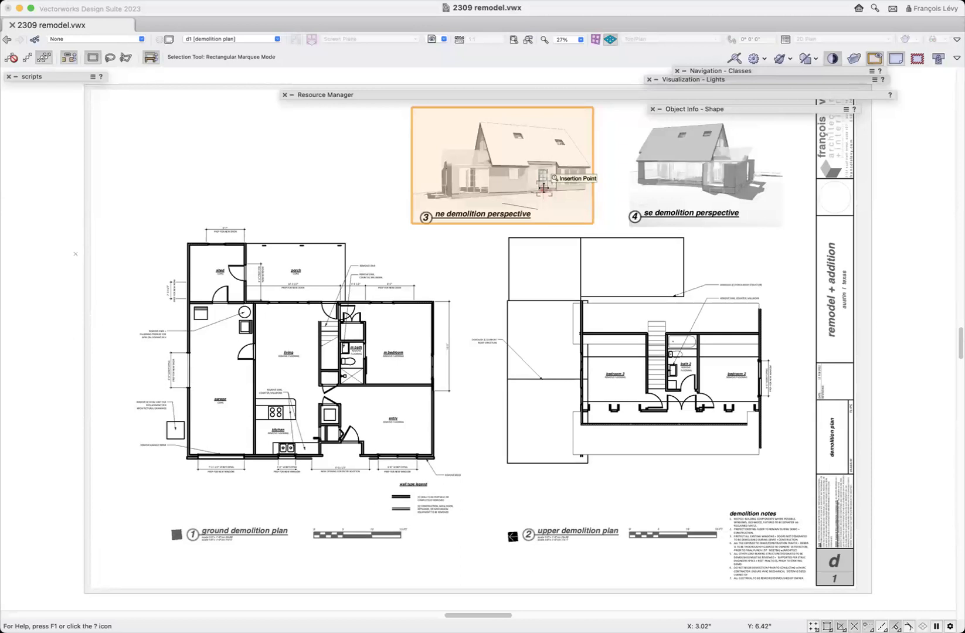
{"action": "key", "text": "c"}
{"action": "left_click_drag", "start_coordinate": [141, 345], "coordinate": [225, 419]}
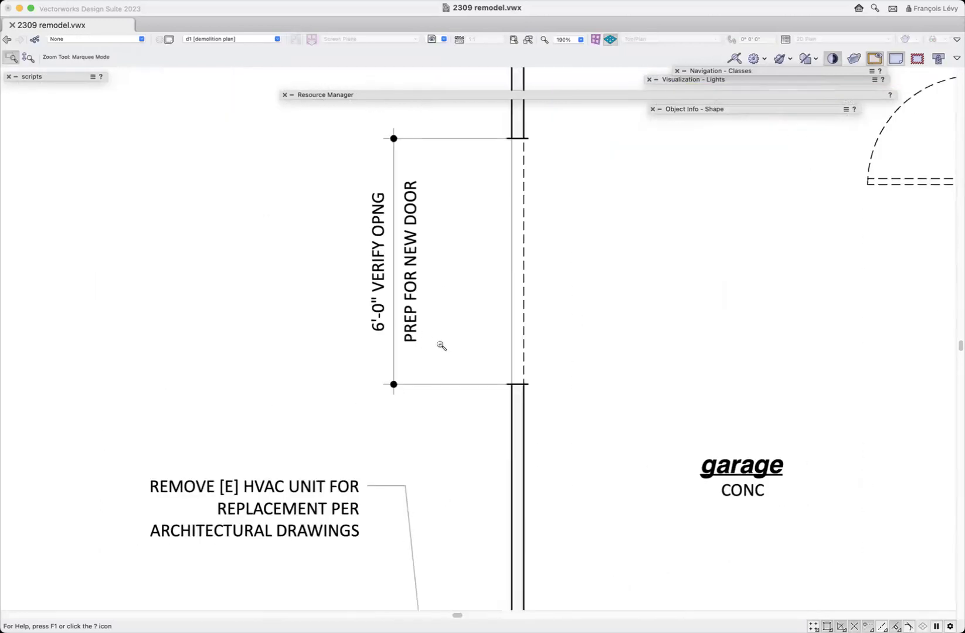
{"action": "scroll", "coordinate": [442, 346], "scroll_direction": "down", "scroll_amount": 5}
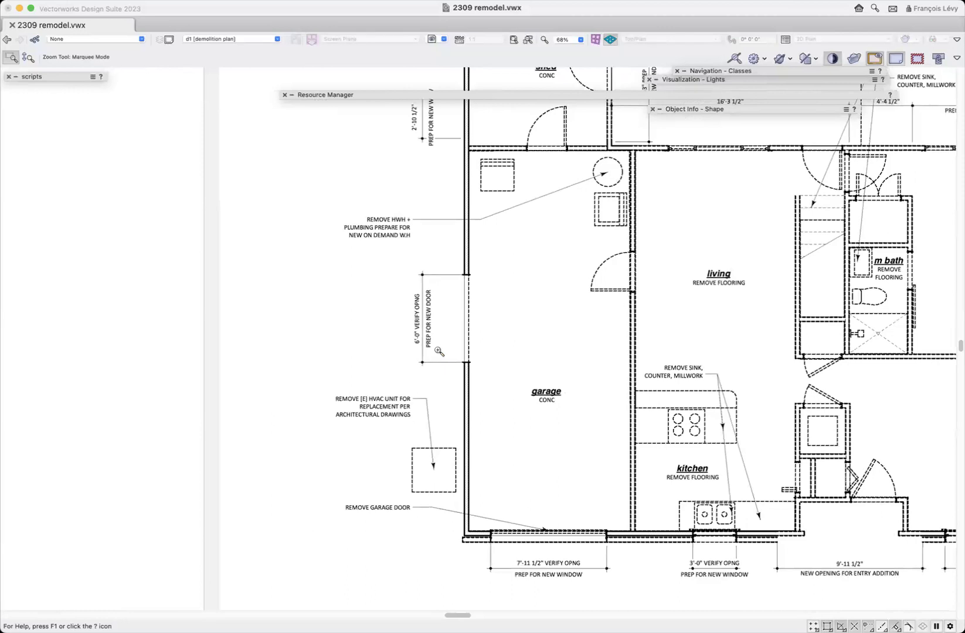
{"action": "scroll", "coordinate": [439, 351], "scroll_direction": "down", "scroll_amount": 2}
{"action": "key", "text": "super+4"}
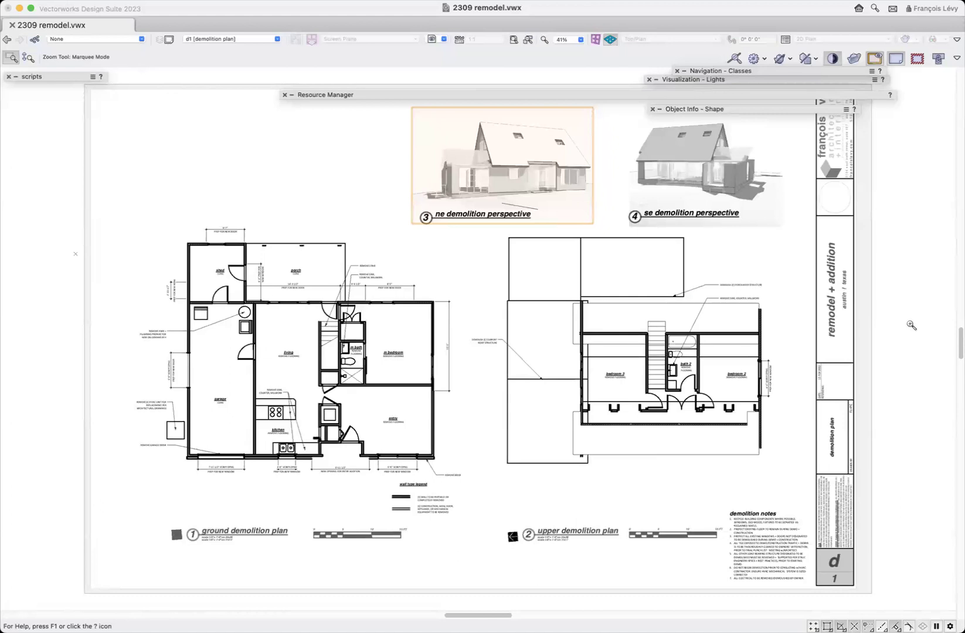
{"action": "key", "text": "x"}
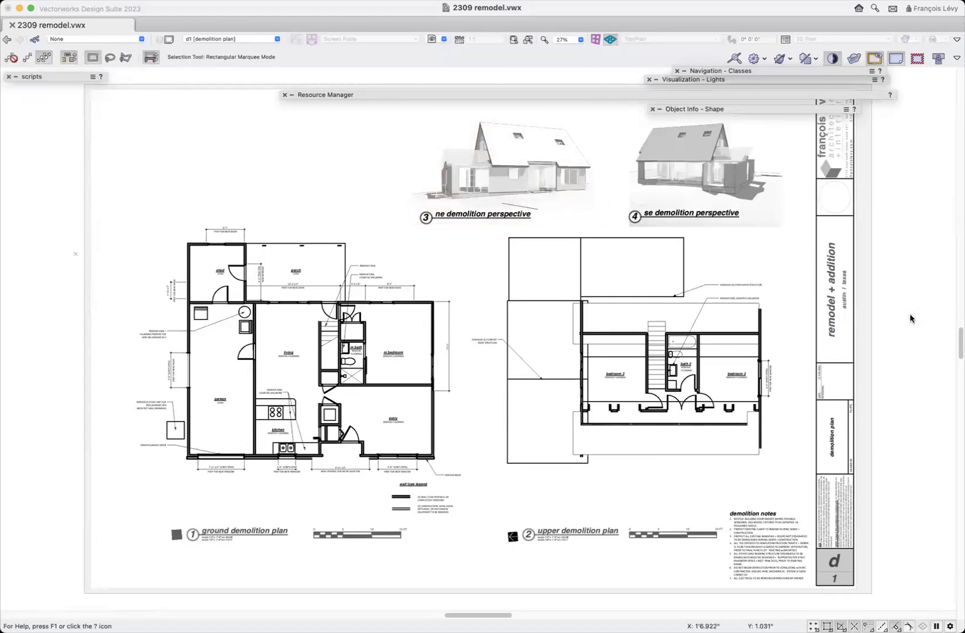